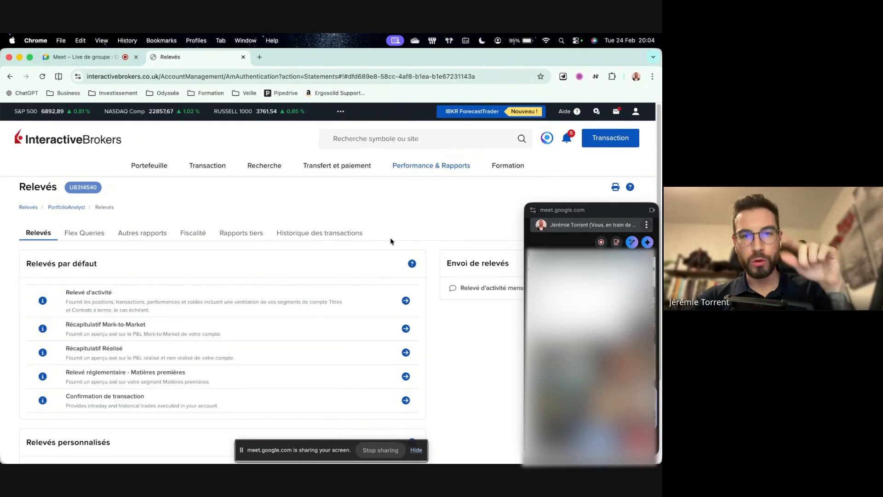
- Open the Relevés page and start the default Relevé d'activité statement
{"action": "left_click", "coordinate": [415, 173]}
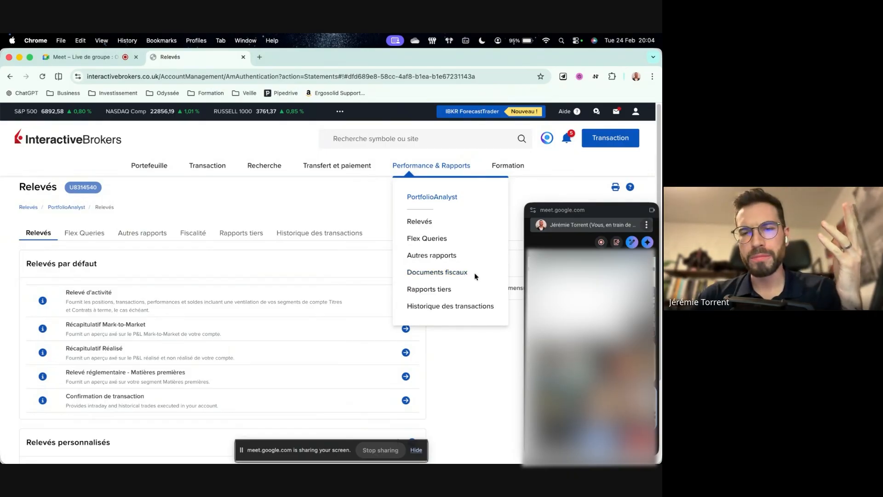
{"action": "left_click", "coordinate": [417, 223]}
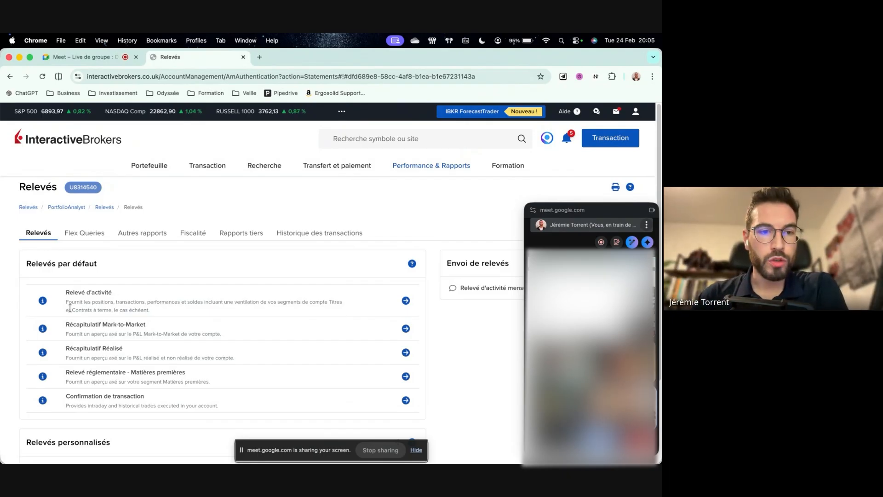
{"action": "left_click", "coordinate": [406, 300]}
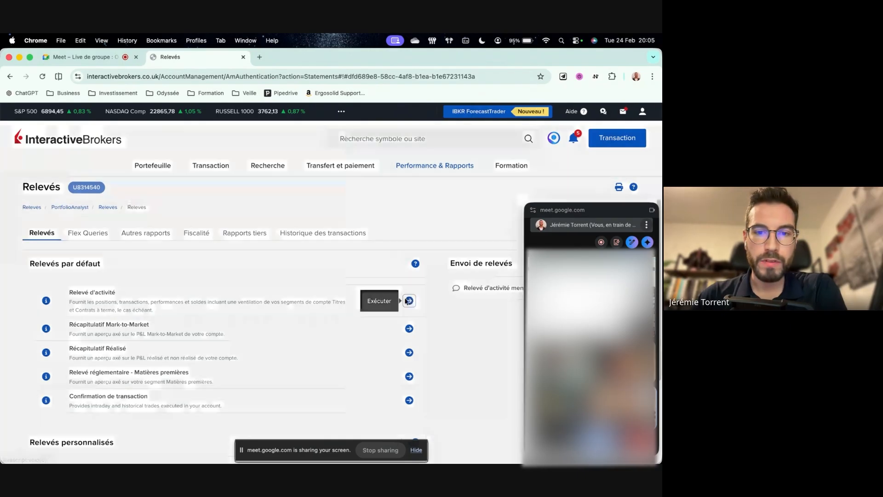
- Configure the activity statement as Annuel for 2025 with Do Not Include Crypto Activity, and dismiss it without generating a file
{"action": "left_click", "coordinate": [329, 170]}
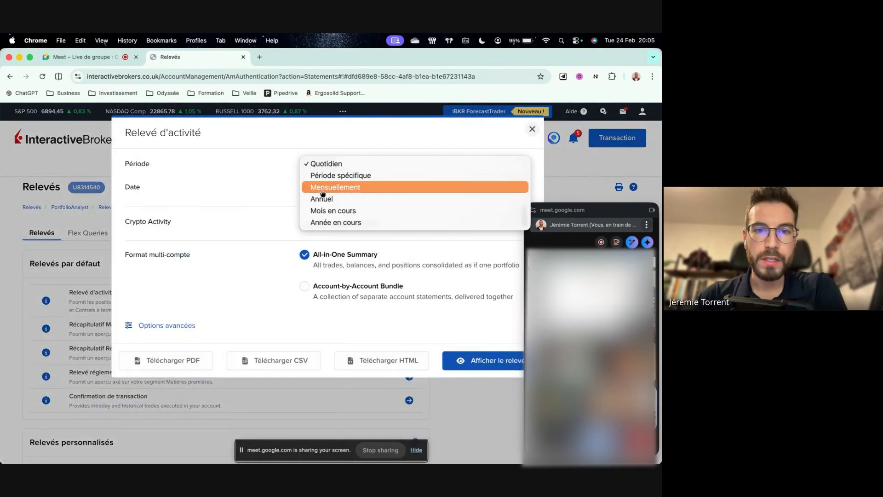
{"action": "left_click", "coordinate": [324, 196]}
{"action": "left_click", "coordinate": [331, 189]}
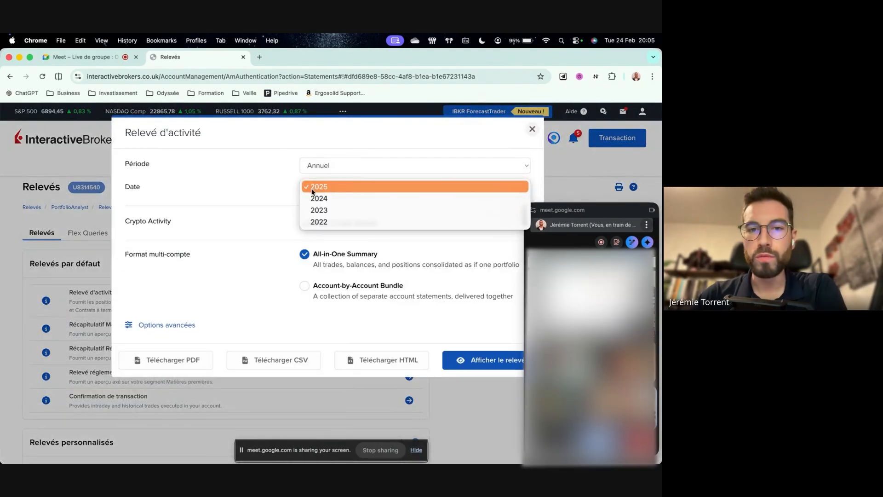
{"action": "left_click", "coordinate": [271, 194]}
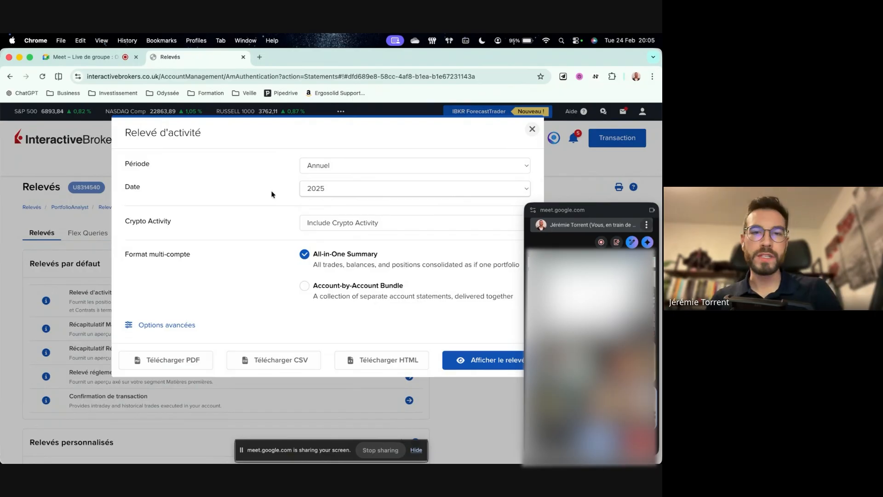
{"action": "left_click", "coordinate": [335, 222]}
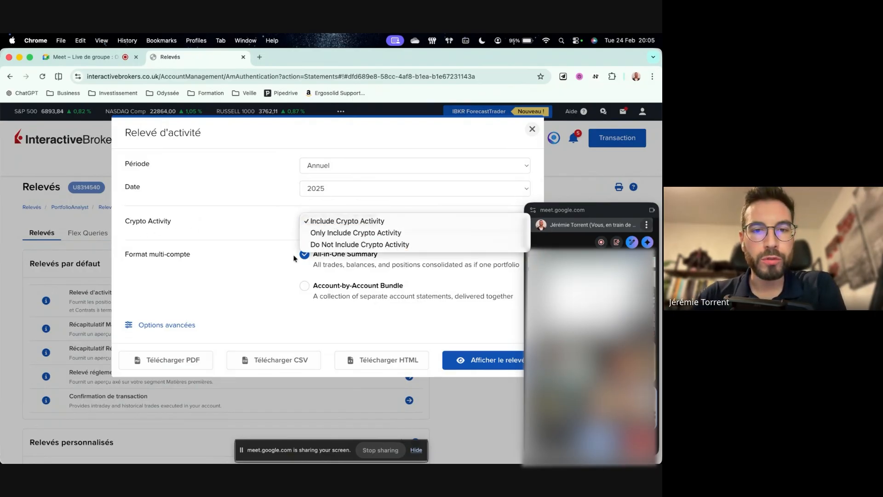
{"action": "left_click", "coordinate": [344, 246]}
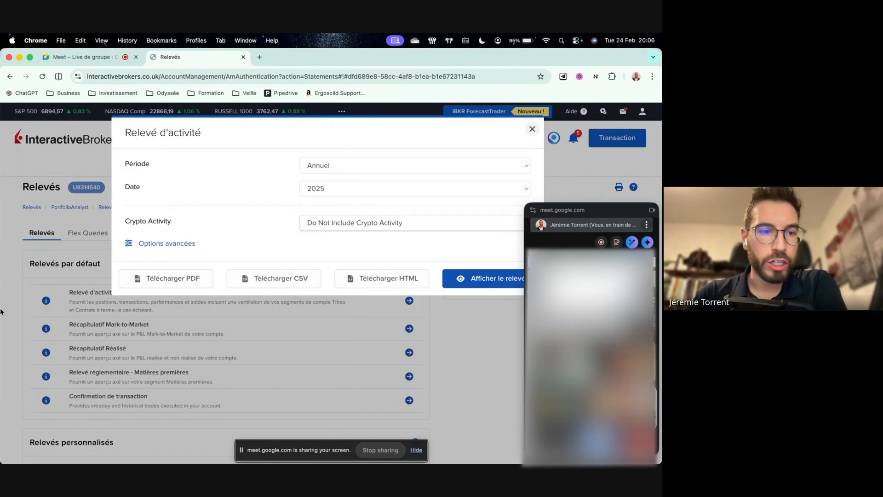
{"action": "mouse_move", "coordinate": [2, 312]}
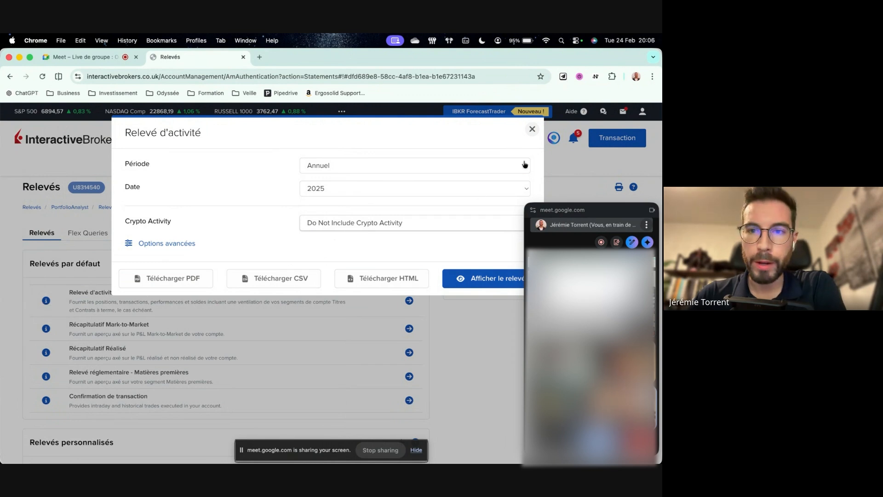
{"action": "left_click", "coordinate": [532, 130]}
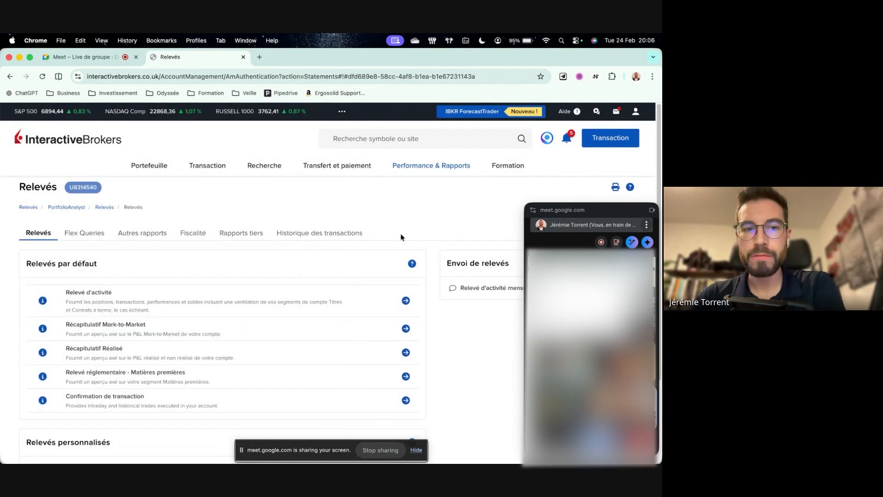
{"action": "left_click", "coordinate": [415, 166]}
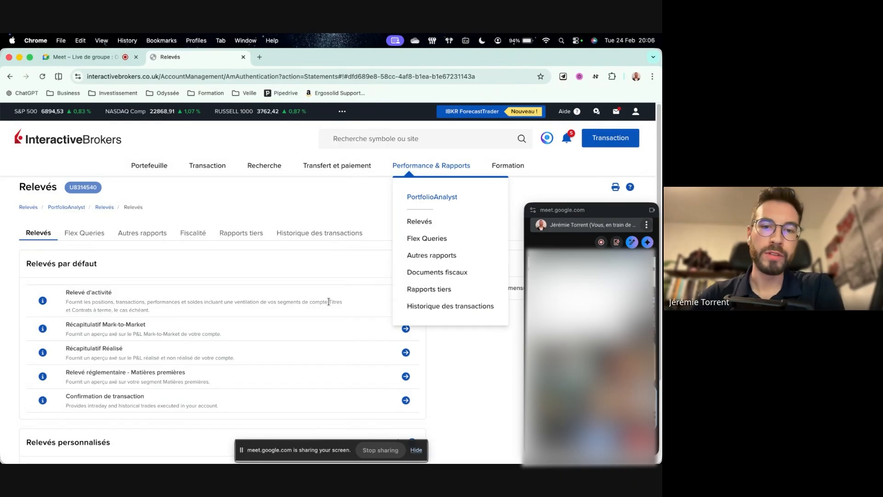
{"action": "left_click", "coordinate": [346, 208]}
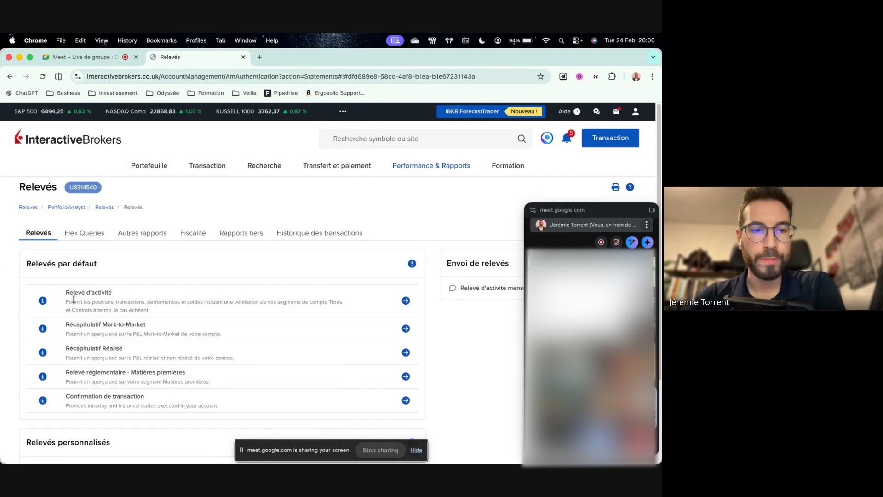
- Switch to VSTax 2025 and open the existing Test_Live tax declaration
{"action": "mouse_move", "coordinate": [7, 296]}
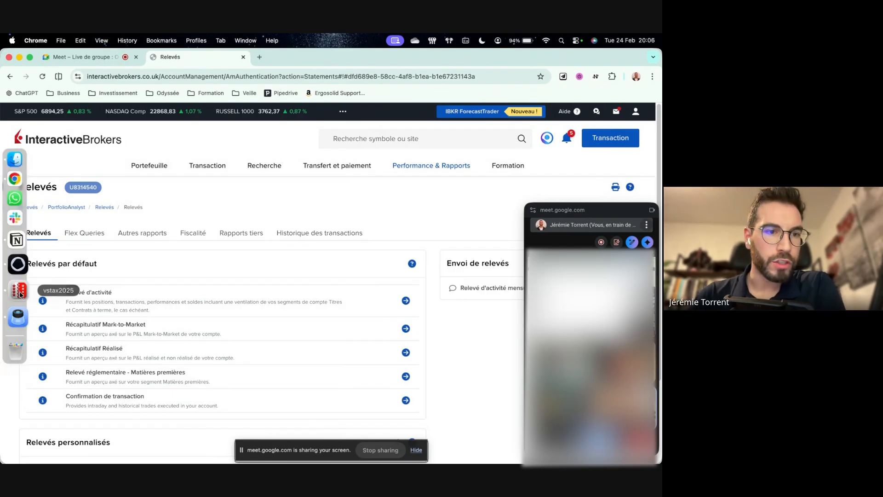
{"action": "left_click", "coordinate": [20, 294]}
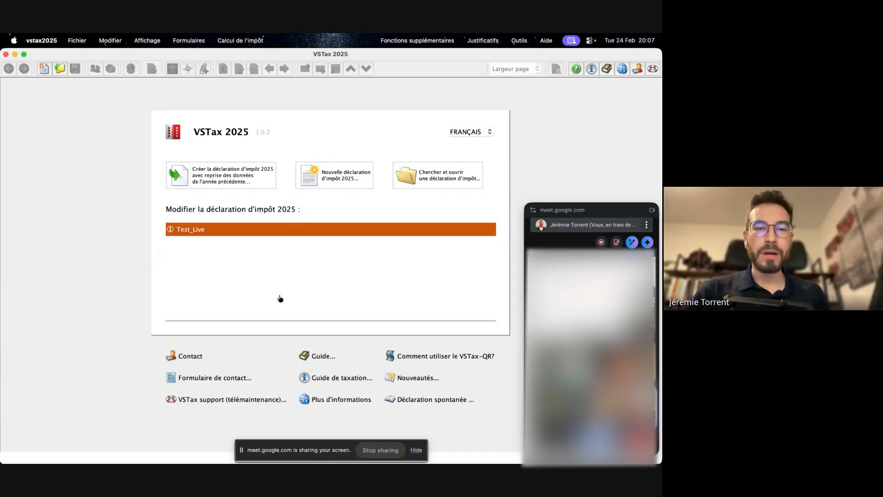
{"action": "left_click", "coordinate": [292, 236]}
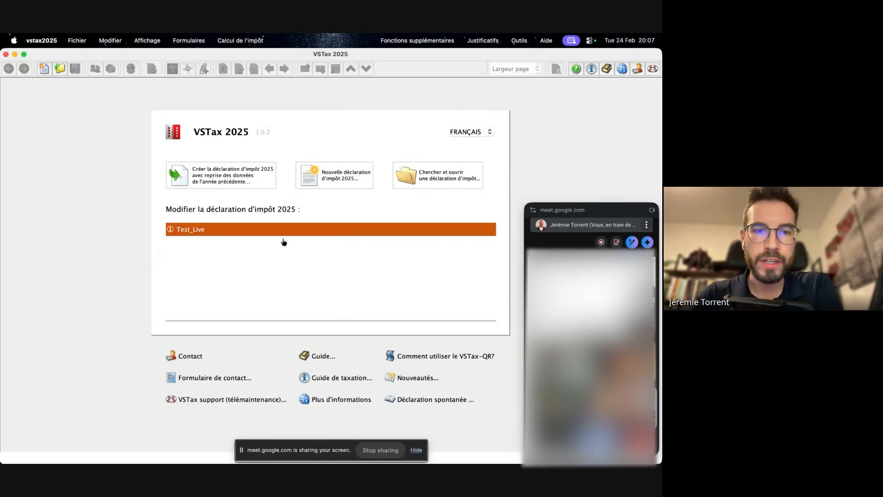
{"action": "left_click", "coordinate": [205, 230]}
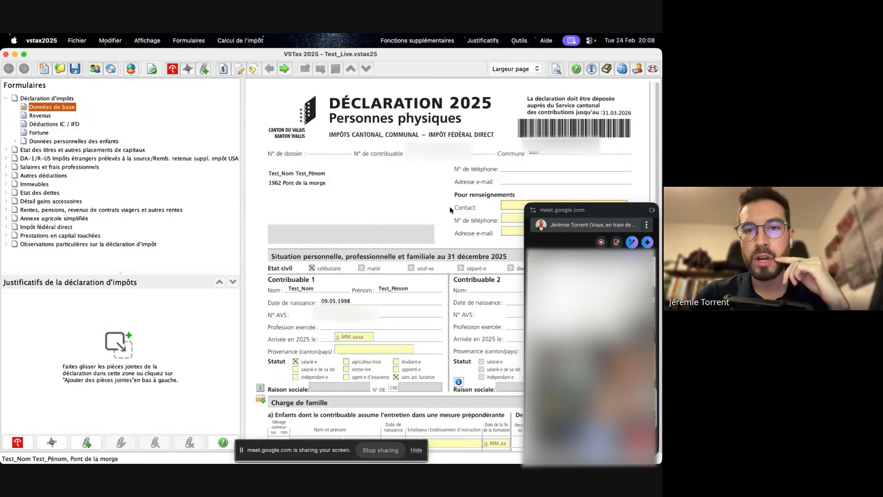
- Examine the Données de base form, from the contact details and personal situation to family charges and the refund section
{"action": "scroll", "coordinate": [457, 203], "scroll_direction": "down", "scroll_amount": 3}
{"action": "scroll", "coordinate": [457, 202], "scroll_direction": "down", "scroll_amount": 1}
{"action": "scroll", "coordinate": [499, 212], "scroll_direction": "up", "scroll_amount": 5}
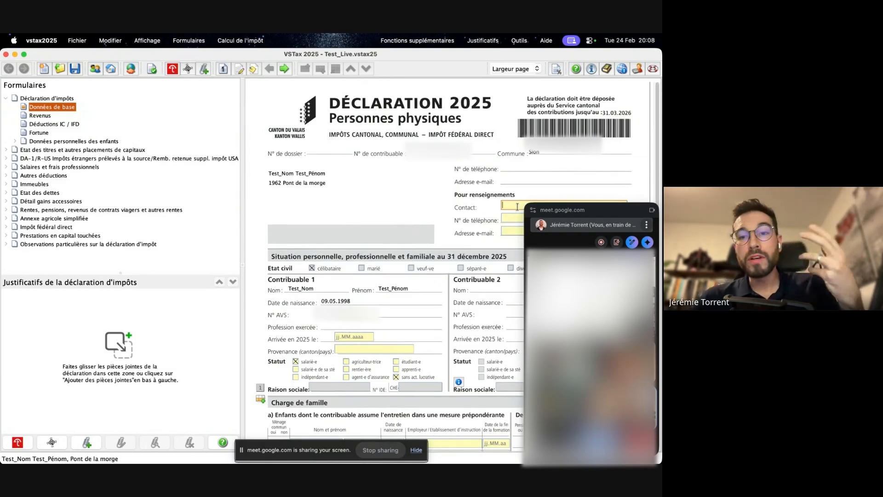
{"action": "scroll", "coordinate": [427, 220], "scroll_direction": "down", "scroll_amount": 2}
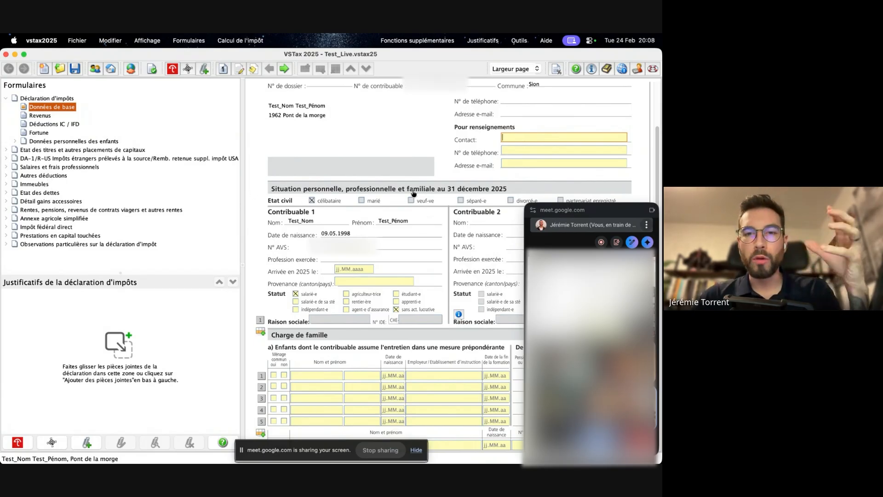
{"action": "scroll", "coordinate": [414, 193], "scroll_direction": "up", "scroll_amount": 3}
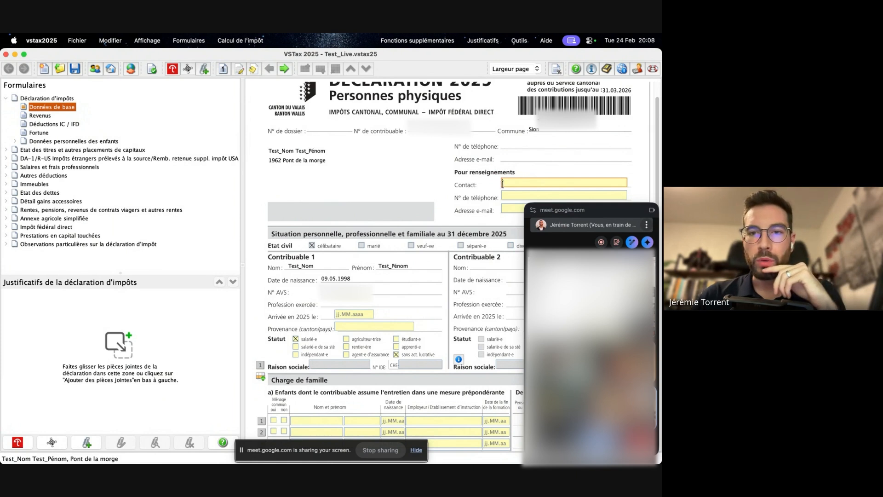
{"action": "scroll", "coordinate": [443, 216], "scroll_direction": "down", "scroll_amount": 1}
{"action": "scroll", "coordinate": [444, 217], "scroll_direction": "down", "scroll_amount": 2}
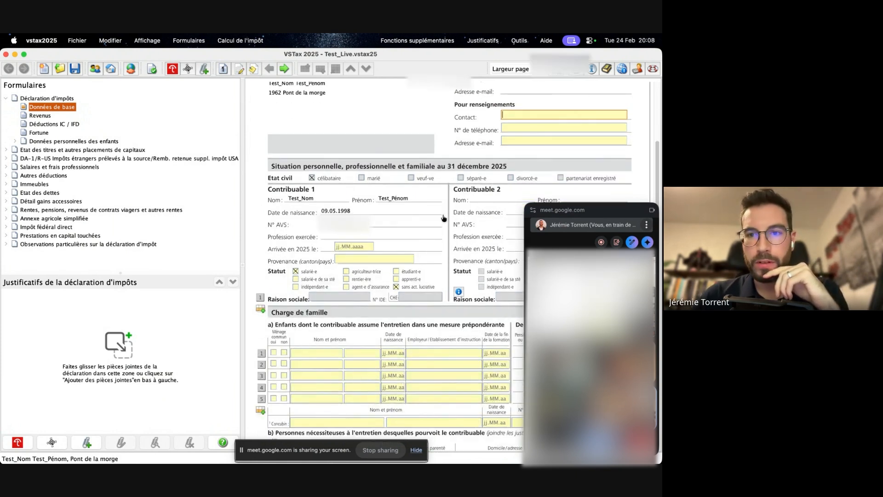
{"action": "scroll", "coordinate": [443, 216], "scroll_direction": "down", "scroll_amount": 5}
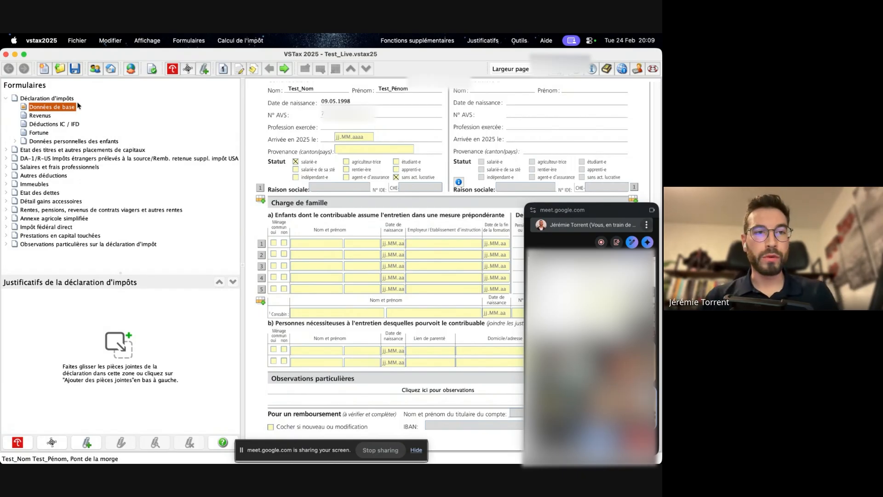
- Show the Revenus form and move the floating meeting window out of its way
{"action": "left_click", "coordinate": [37, 119]}
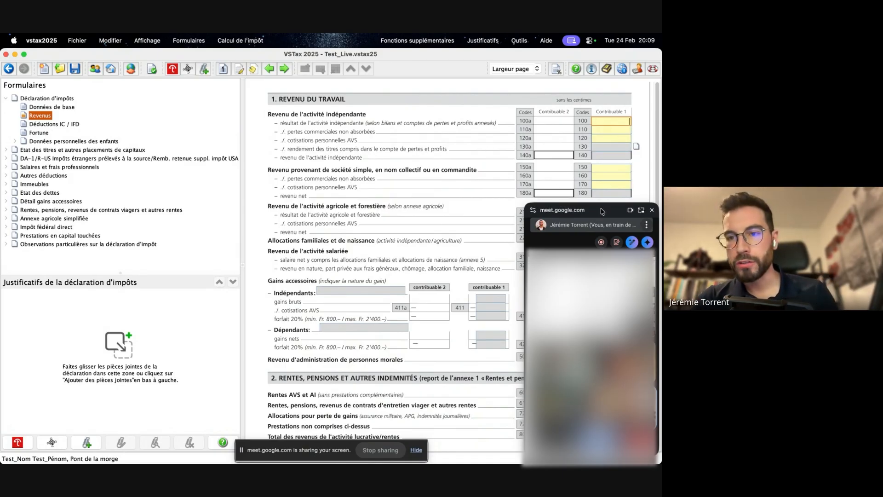
{"action": "left_click_drag", "start_coordinate": [602, 211], "coordinate": [514, 34]}
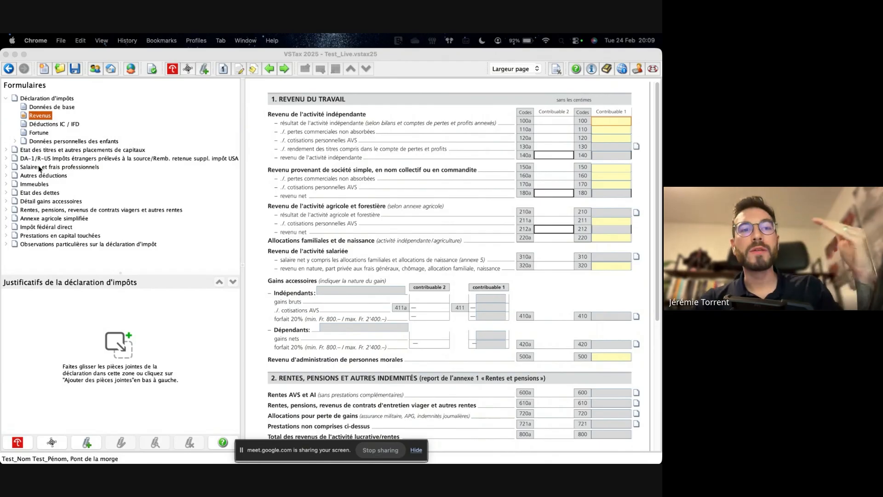
- Look through the whole Déductions IC / IFD form and continue to the Fortune form
{"action": "left_click", "coordinate": [49, 125]}
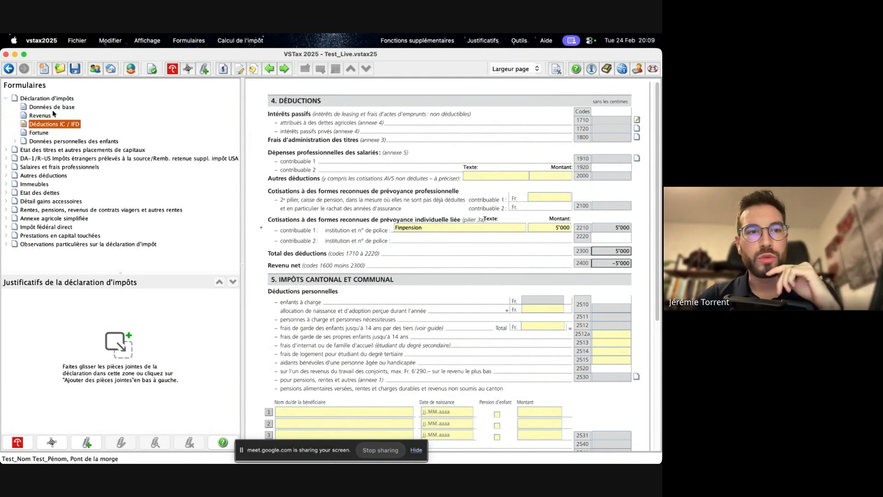
{"action": "scroll", "coordinate": [389, 243], "scroll_direction": "down", "scroll_amount": 5}
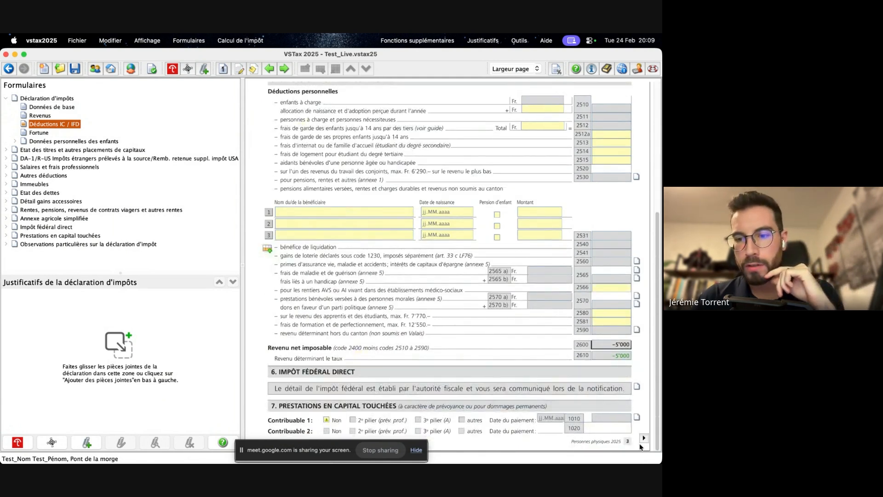
{"action": "scroll", "coordinate": [386, 238], "scroll_direction": "down", "scroll_amount": 8}
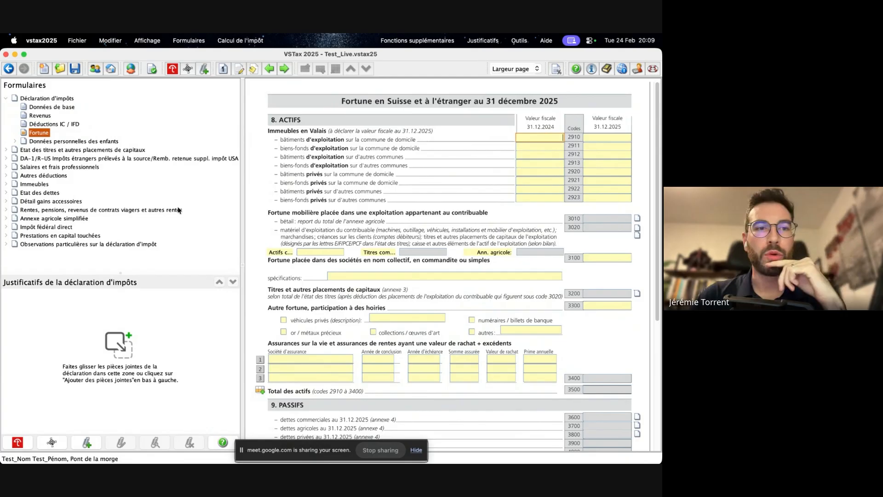
- View the Données personnelles des enfants form and the first page of the Annexe agricole simplifiée
{"action": "left_click", "coordinate": [88, 142]}
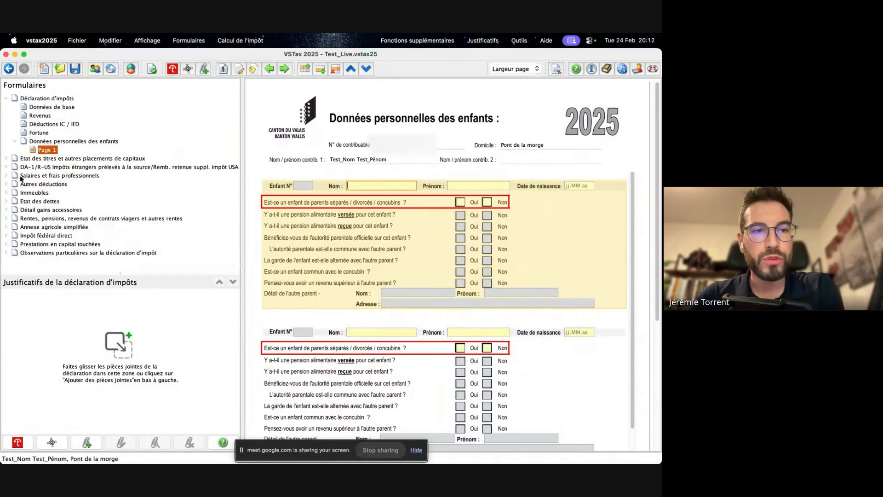
{"action": "left_click", "coordinate": [68, 226]}
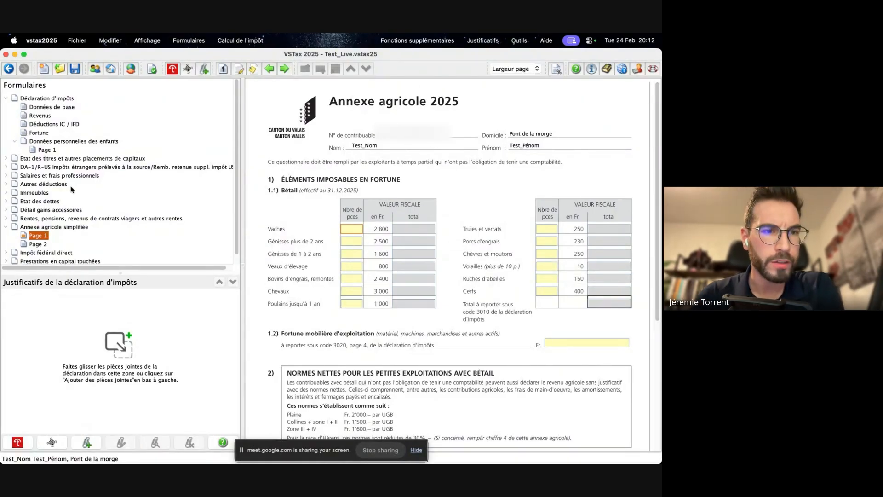
{"action": "scroll", "coordinate": [71, 189], "scroll_direction": "down", "scroll_amount": 1}
{"action": "scroll", "coordinate": [64, 224], "scroll_direction": "down", "scroll_amount": 1}
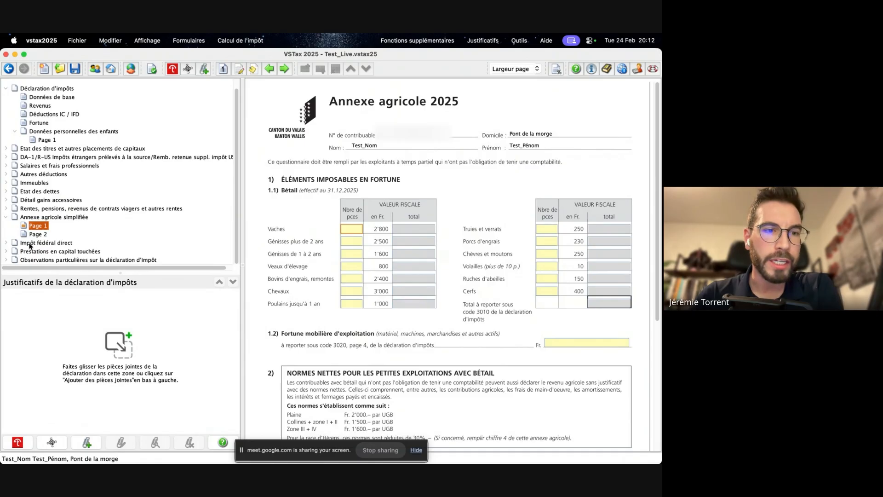
- Examine the Impôt fédéral direct form down to the taxable net income, and look over the remaining forms in the declaration
{"action": "left_click", "coordinate": [29, 243]}
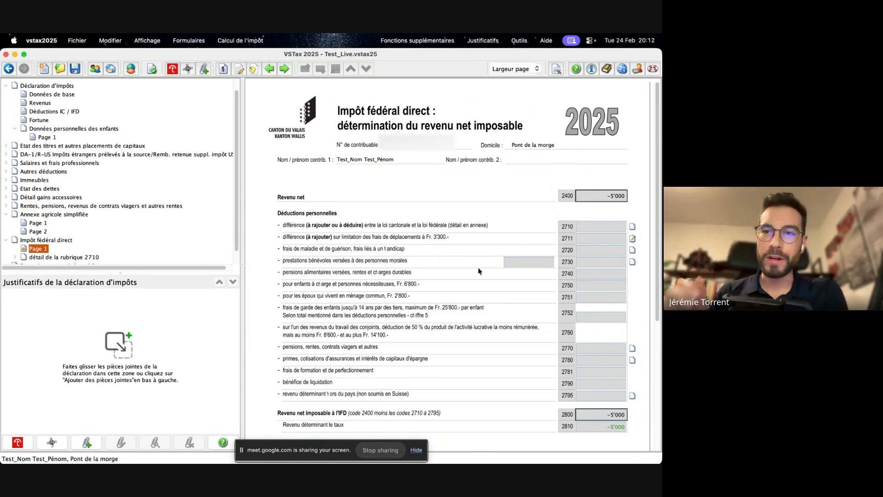
{"action": "scroll", "coordinate": [502, 276], "scroll_direction": "down", "scroll_amount": 5}
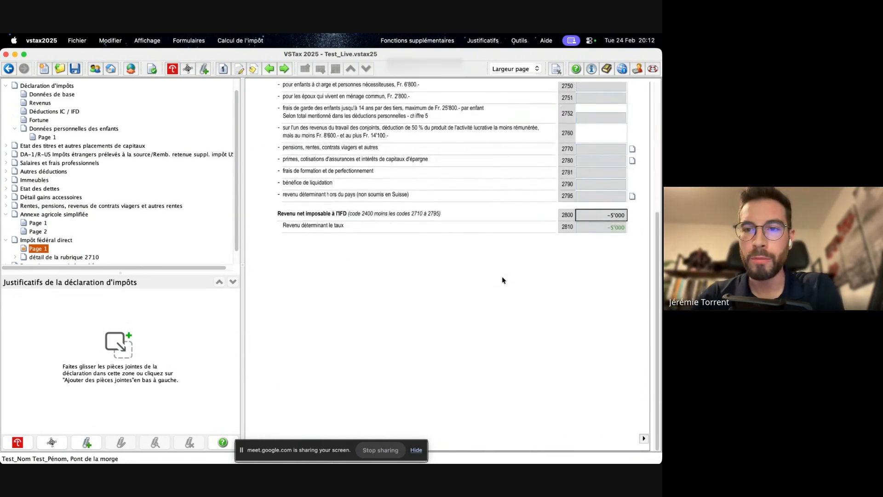
{"action": "scroll", "coordinate": [501, 276], "scroll_direction": "up", "scroll_amount": 5}
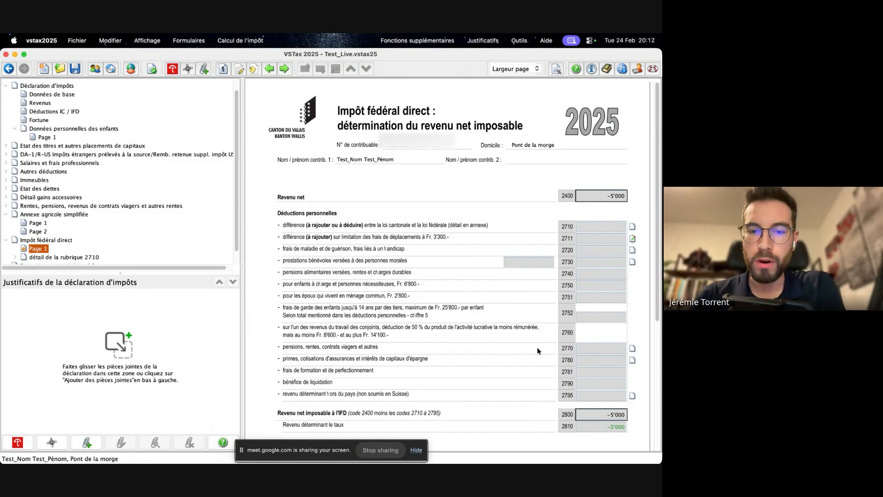
{"action": "scroll", "coordinate": [540, 351], "scroll_direction": "down", "scroll_amount": 5}
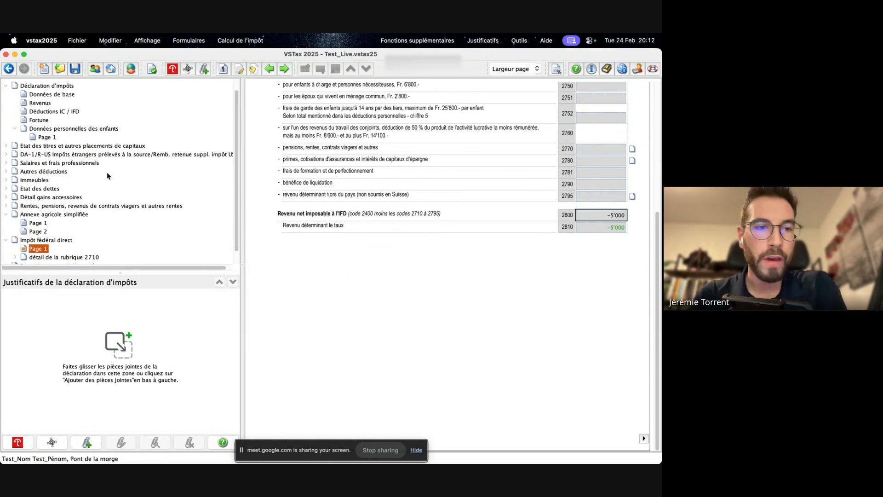
{"action": "scroll", "coordinate": [107, 172], "scroll_direction": "down", "scroll_amount": 3}
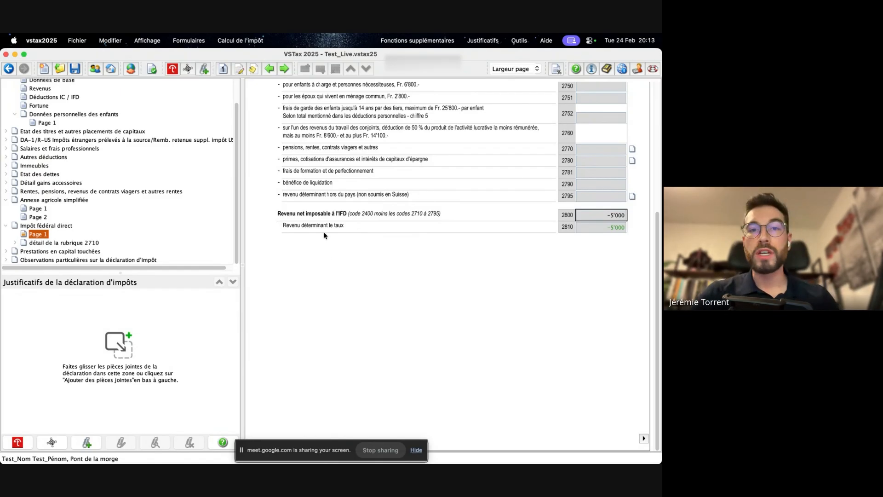
{"action": "scroll", "coordinate": [104, 134], "scroll_direction": "up", "scroll_amount": 3}
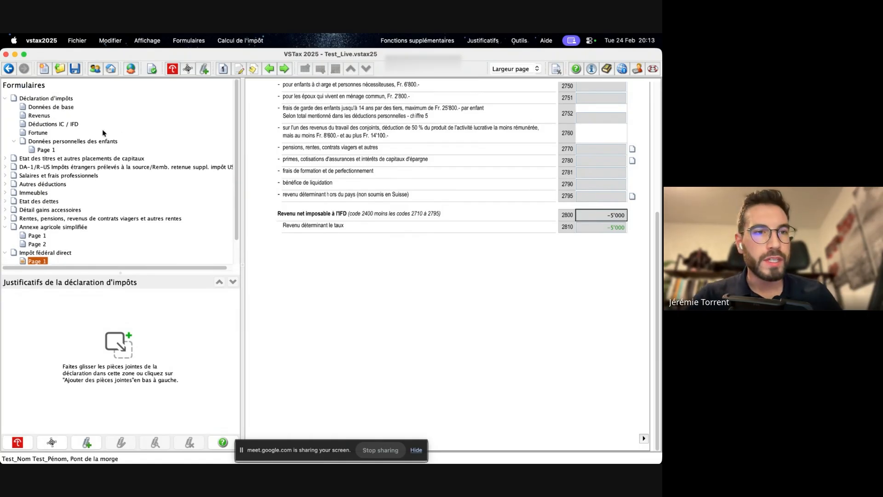
- Look through the Données de base, Prestations en capital touchées and Observations particulières forms of the declaration
{"action": "left_click", "coordinate": [42, 108]}
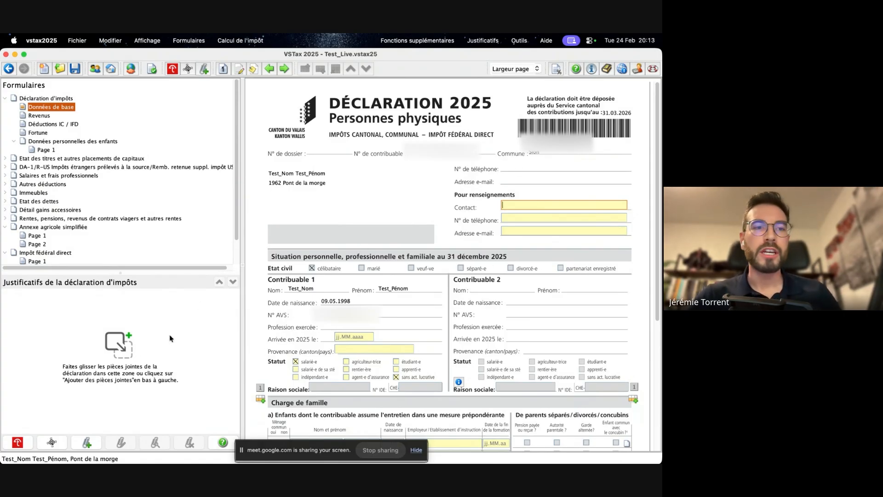
{"action": "scroll", "coordinate": [100, 230], "scroll_direction": "down", "scroll_amount": 2}
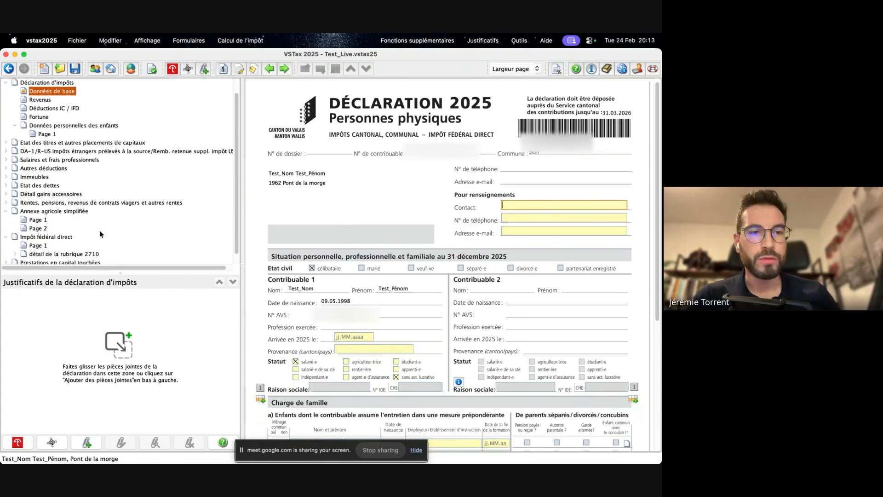
{"action": "scroll", "coordinate": [99, 230], "scroll_direction": "down", "scroll_amount": 2}
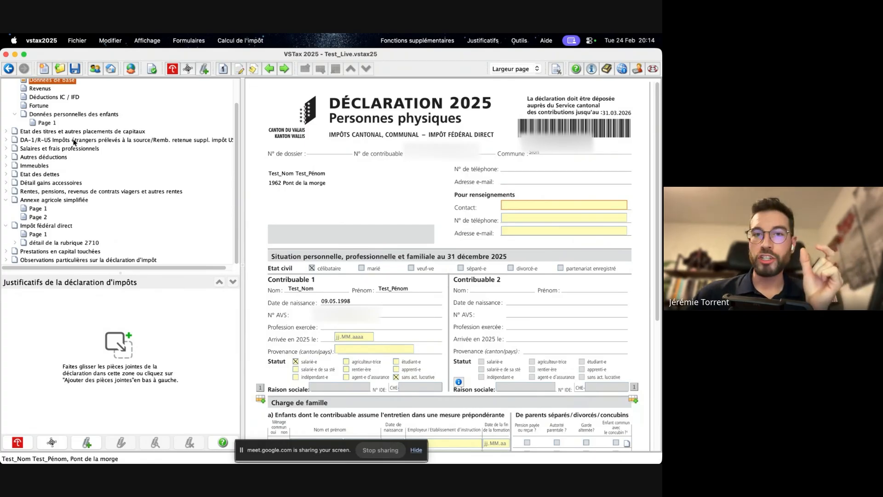
{"action": "left_click", "coordinate": [83, 252]}
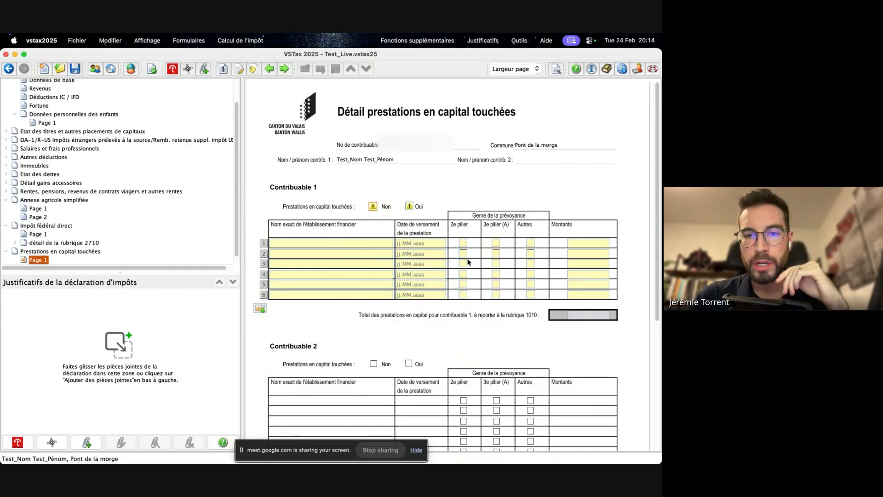
{"action": "scroll", "coordinate": [90, 204], "scroll_direction": "down", "scroll_amount": 1}
{"action": "scroll", "coordinate": [90, 204], "scroll_direction": "down", "scroll_amount": 1}
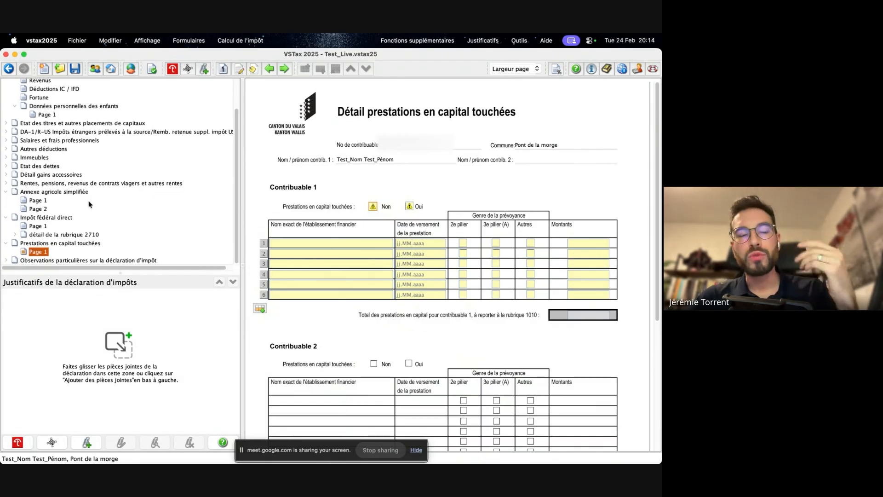
{"action": "left_click", "coordinate": [86, 260]}
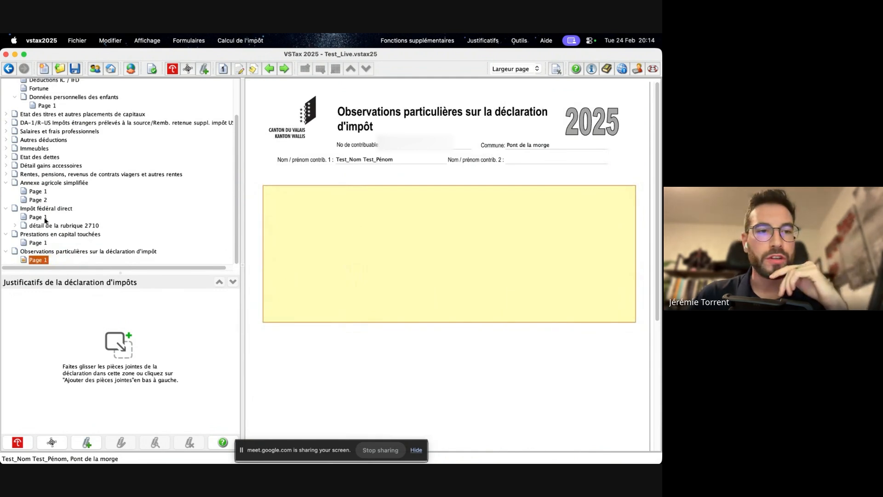
- Collapse the Prestations en capital touchées, Impôt fédéral direct and Annexe agricole simplifiée entries in the list of forms
{"action": "left_click", "coordinate": [6, 234]}
{"action": "left_click", "coordinate": [7, 217]}
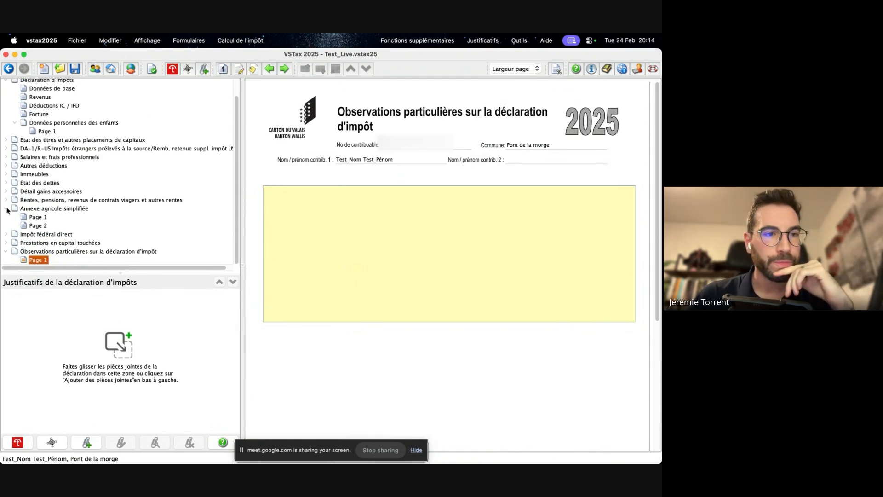
{"action": "left_click", "coordinate": [6, 210]}
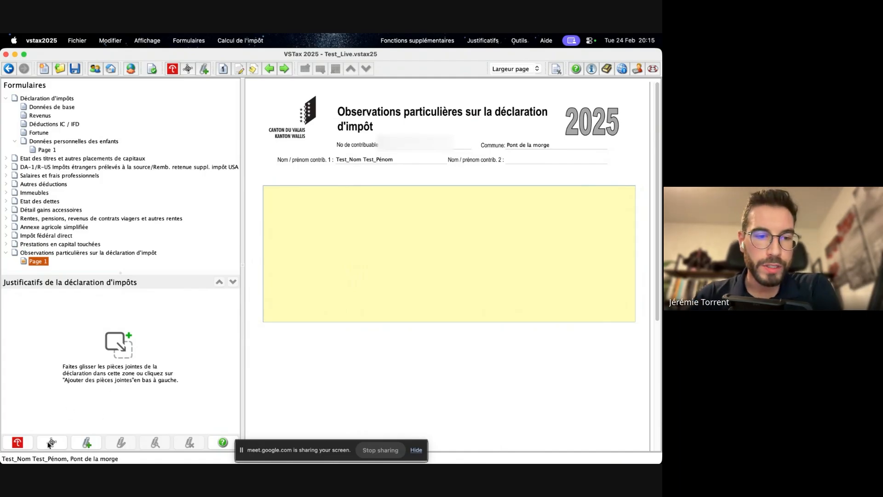
- Show the import of supporting documents from Tell Tax and close its import and login windows
{"action": "left_click", "coordinate": [21, 433]}
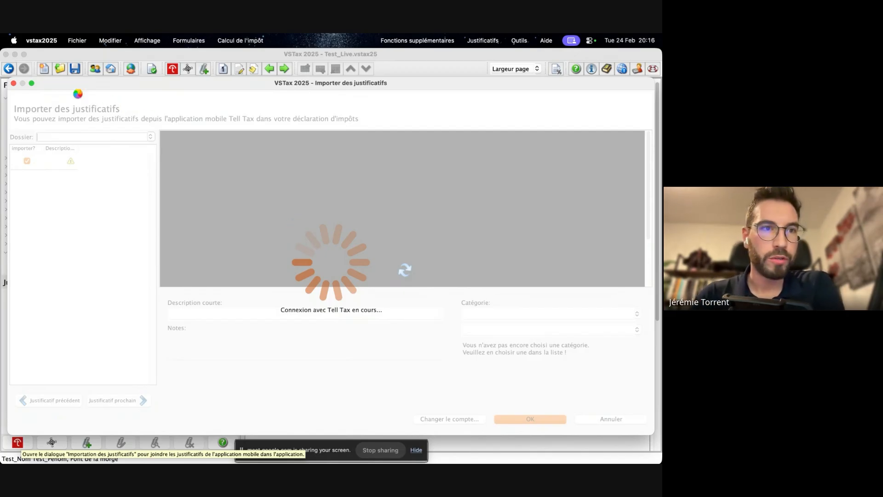
{"action": "left_click_drag", "start_coordinate": [58, 87], "coordinate": [67, 140]}
{"action": "left_click", "coordinate": [23, 138]}
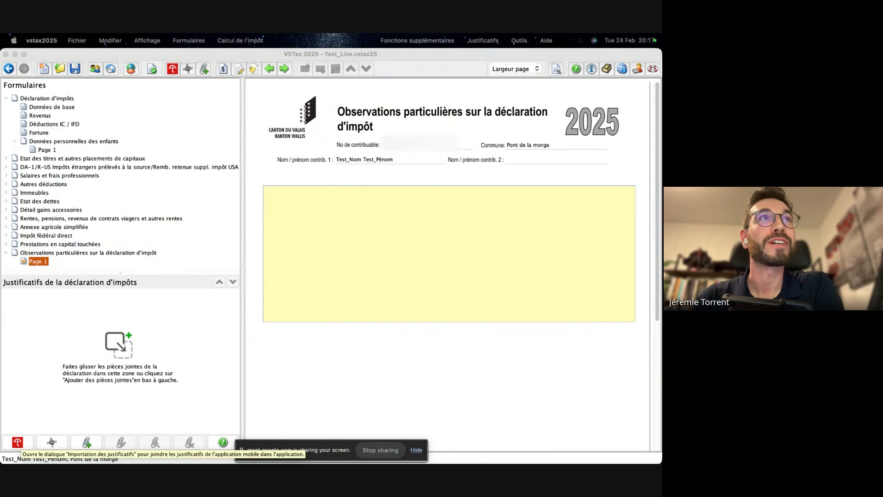
{"action": "mouse_move", "coordinate": [3, 250]}
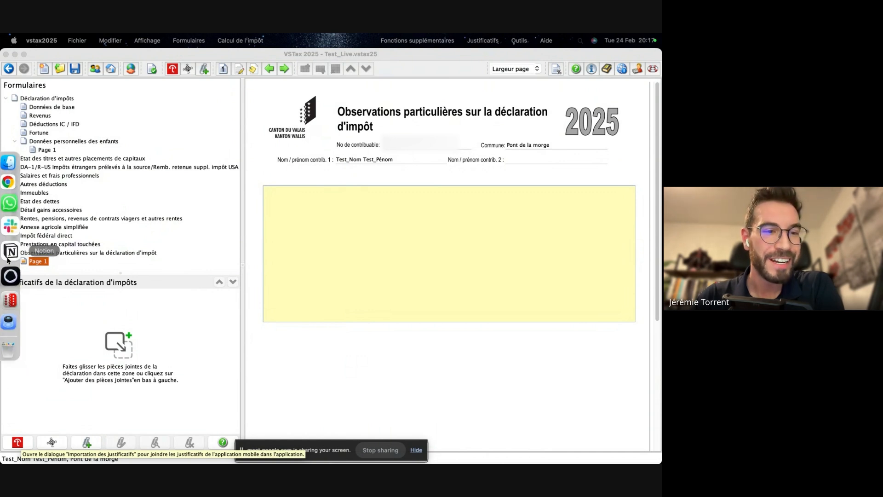
{"action": "right_click", "coordinate": [17, 290]}
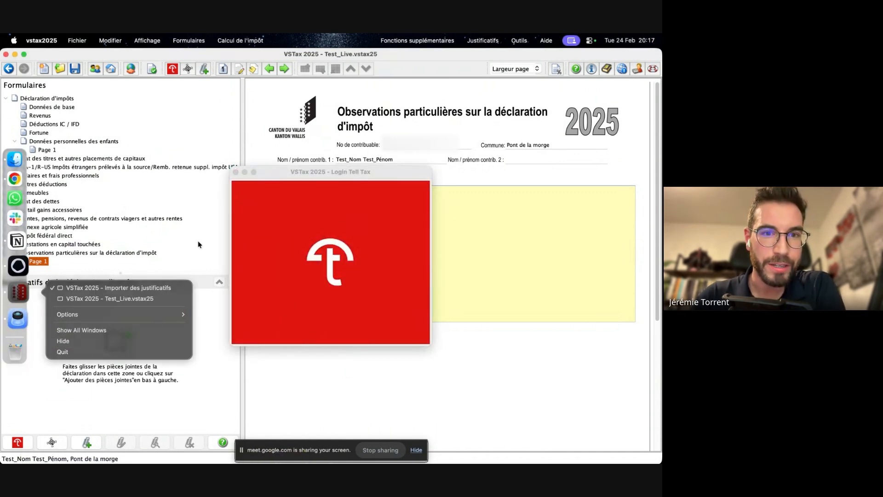
{"action": "left_click", "coordinate": [236, 171]}
{"action": "left_click", "coordinate": [236, 172]}
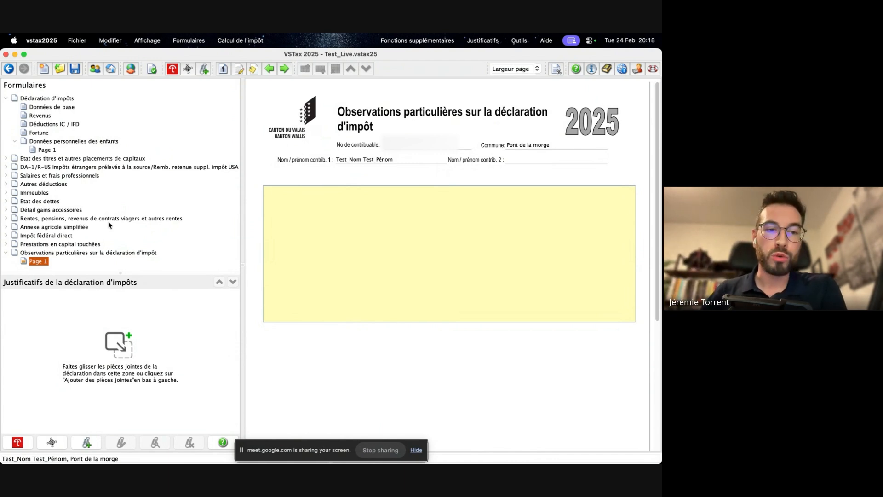
- Examine the whole Données de base form and continue through the Revenus form down to the Autres revenus section
{"action": "left_click", "coordinate": [44, 109]}
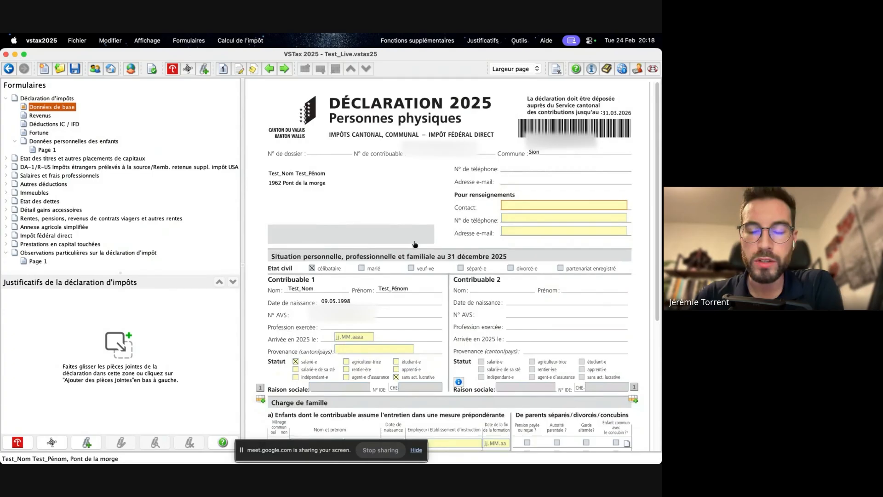
{"action": "scroll", "coordinate": [414, 239], "scroll_direction": "down", "scroll_amount": 5}
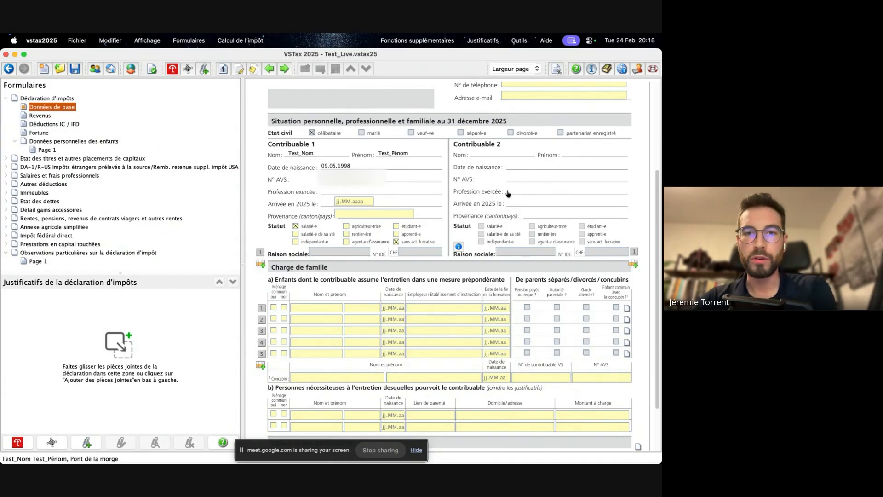
{"action": "scroll", "coordinate": [393, 189], "scroll_direction": "down", "scroll_amount": 3}
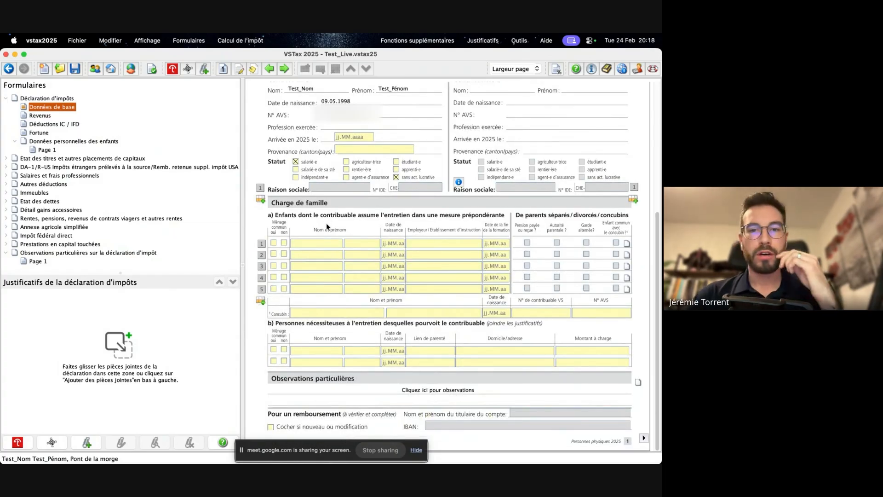
{"action": "left_click", "coordinate": [428, 253]}
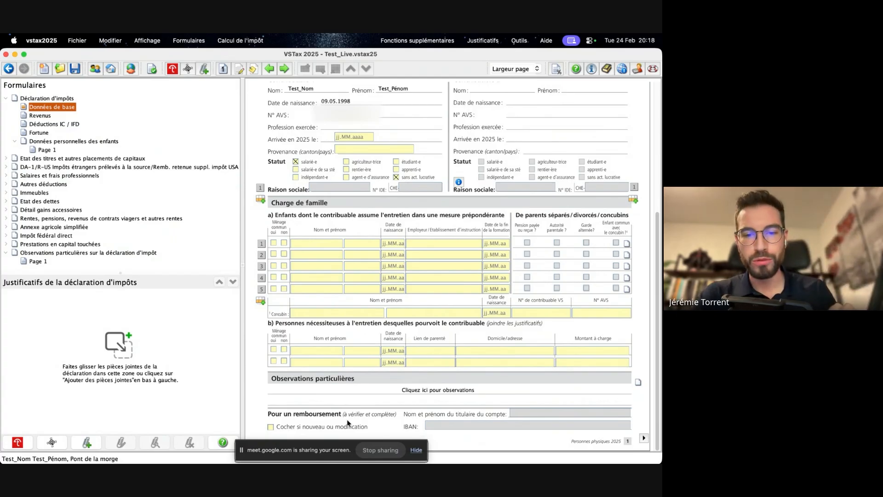
{"action": "left_click", "coordinate": [644, 438]}
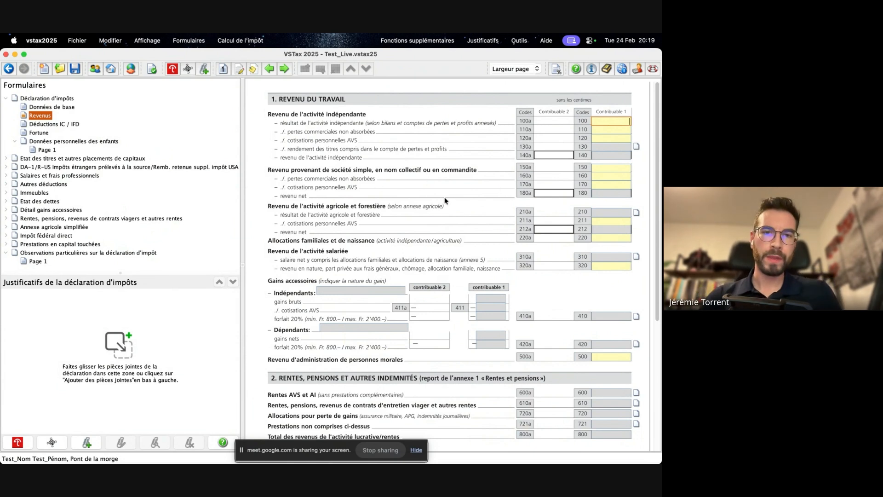
{"action": "scroll", "coordinate": [421, 203], "scroll_direction": "down", "scroll_amount": 5}
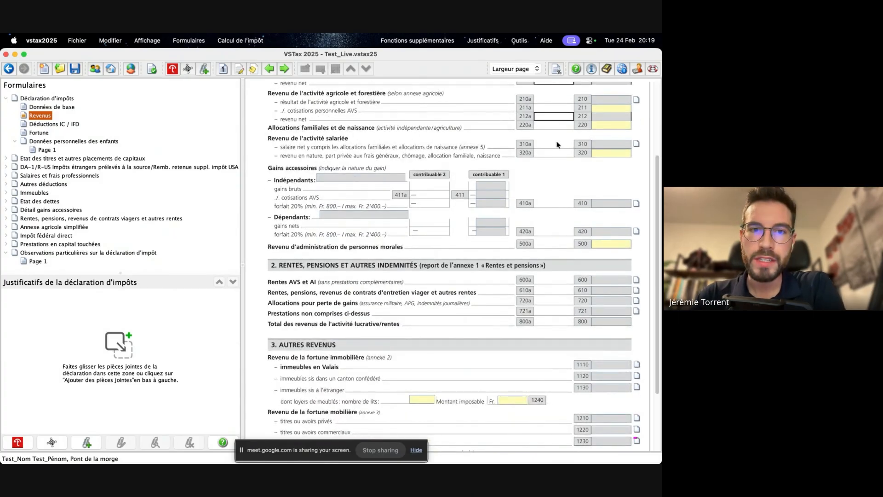
- Open the Salaires et frais professionnels form and enter Sion as workplace and Test as employer for Contribuable 1
{"action": "left_click", "coordinate": [59, 177]}
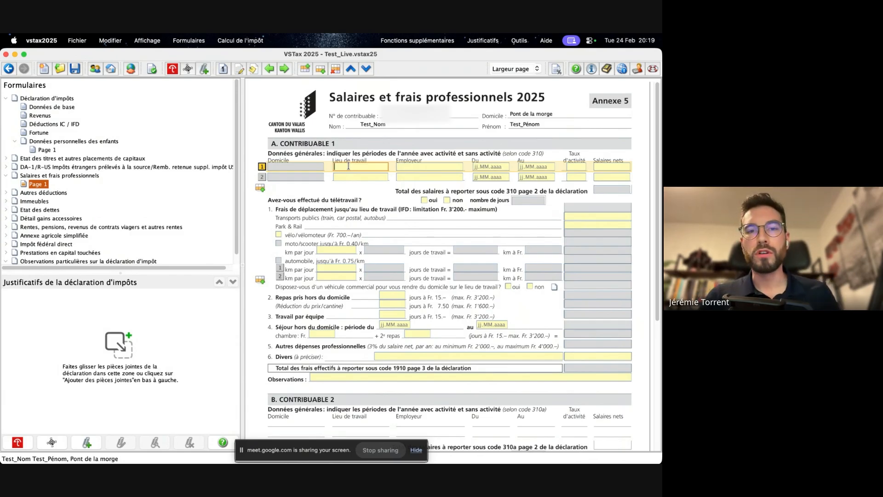
{"action": "type", "text": "Sio"}
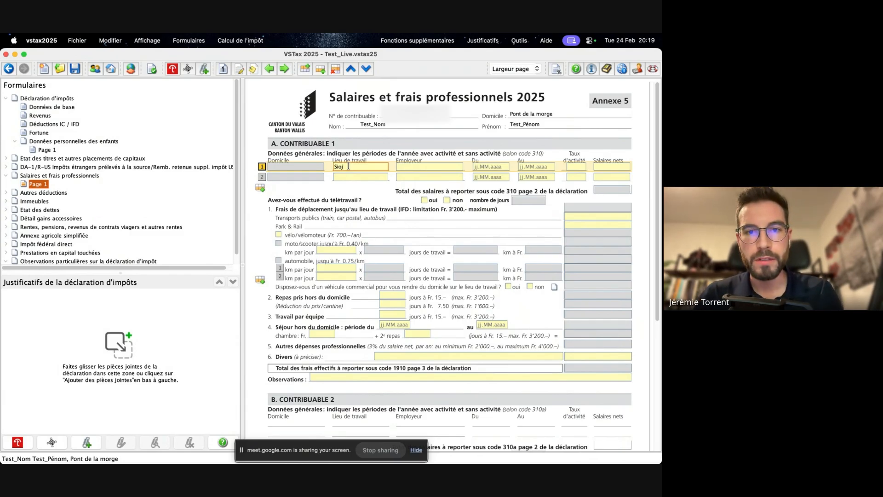
{"action": "type", "text": "n"}
{"action": "left_click", "coordinate": [420, 166]}
{"action": "type", "text": "T"}
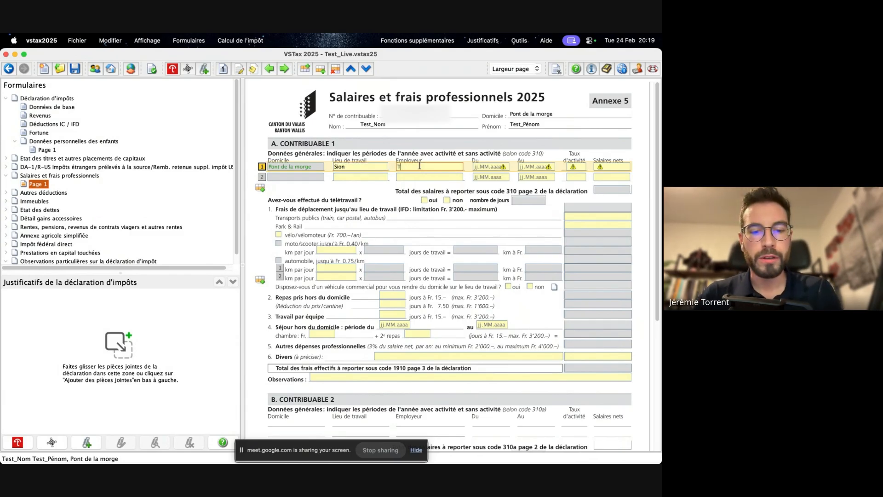
{"action": "type", "text": "est"}
- Set the employment period in the first salary row from 01.01.2025 to 31.12.2025
{"action": "left_click", "coordinate": [486, 166]}
{"action": "type", "text": "01.0"}
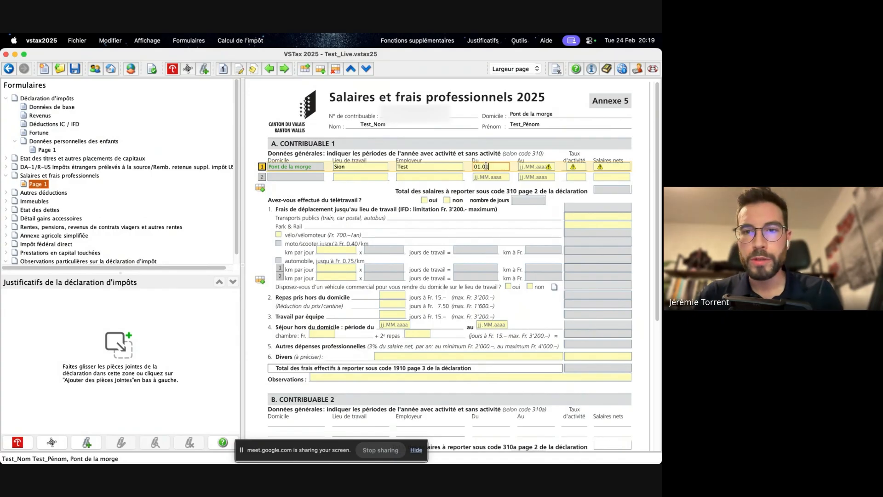
{"action": "type", "text": "1.2025"}
{"action": "left_click", "coordinate": [528, 167]}
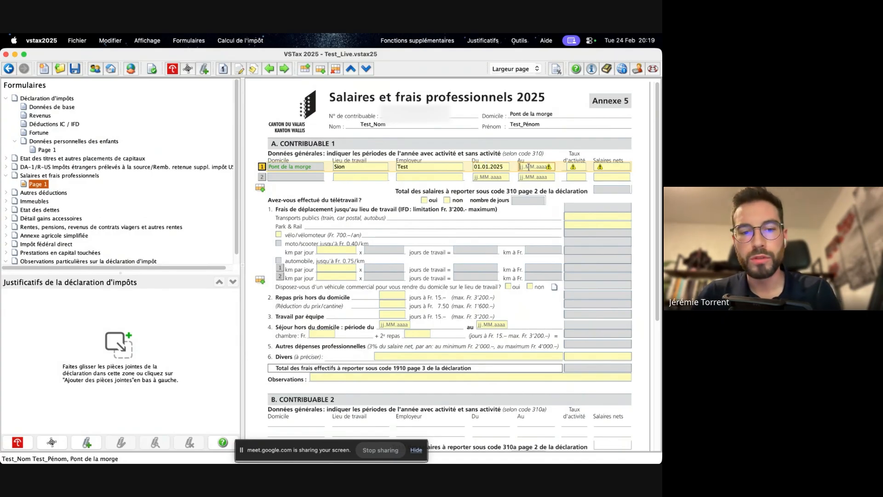
{"action": "type", "text": "31.12.2025"}
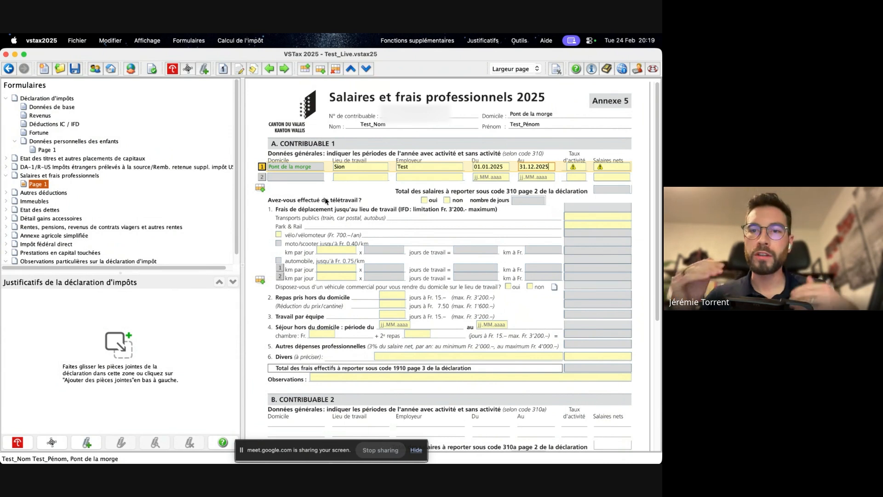
- Enter an activity rate of 100 and a net salary of 100'000 in the first salary row
{"action": "left_click", "coordinate": [573, 167]}
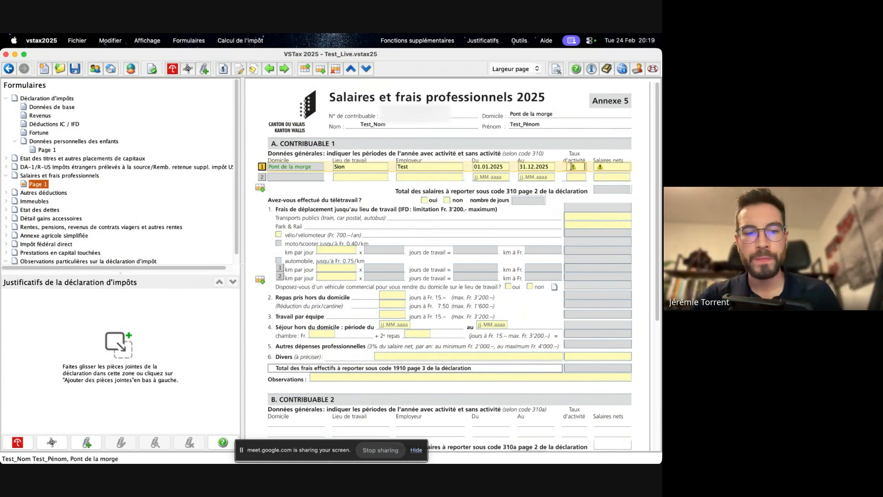
{"action": "type", "text": "100"}
{"action": "left_click", "coordinate": [614, 167]}
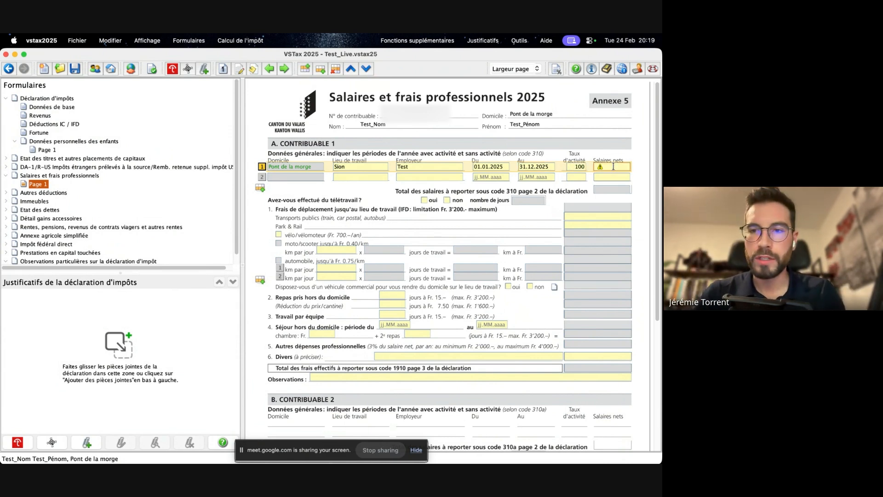
{"action": "type", "text": "10000"}
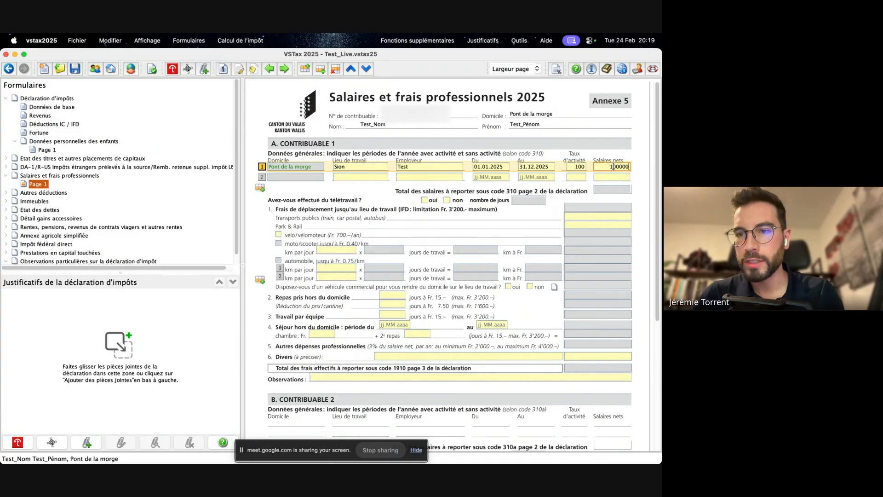
{"action": "type", "text": "0"}
{"action": "key", "text": "BackSpace"}
{"action": "left_click", "coordinate": [614, 177]}
{"action": "left_click", "coordinate": [619, 168]}
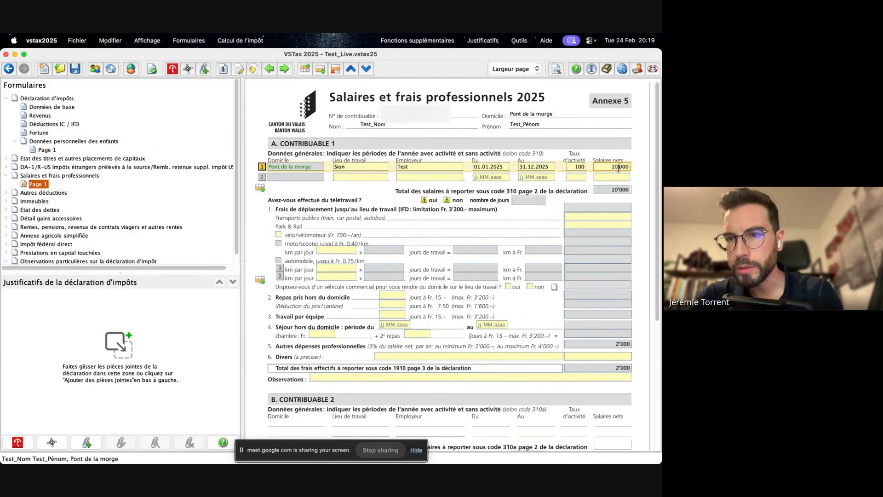
{"action": "type", "text": "0"}
{"action": "left_click", "coordinate": [615, 177]}
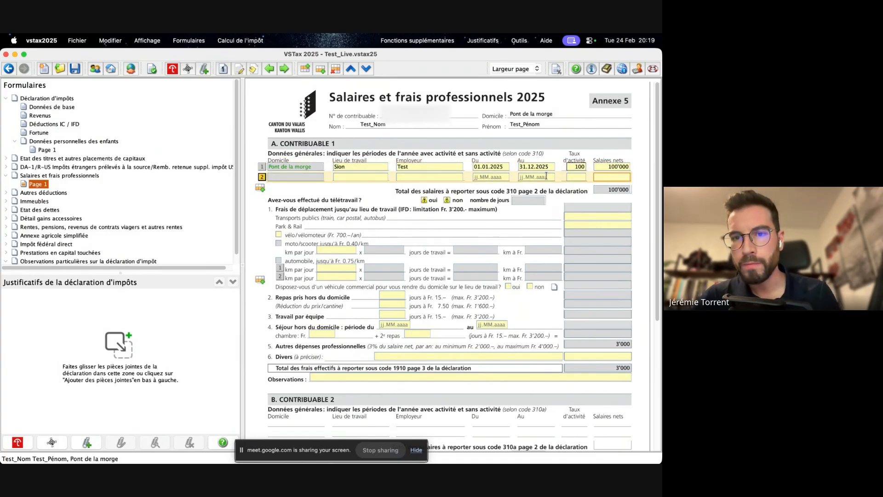
- Answer the télétravail question with non and enter 20 km par jour for travel to work by moto/scooter
{"action": "left_click", "coordinate": [424, 200]}
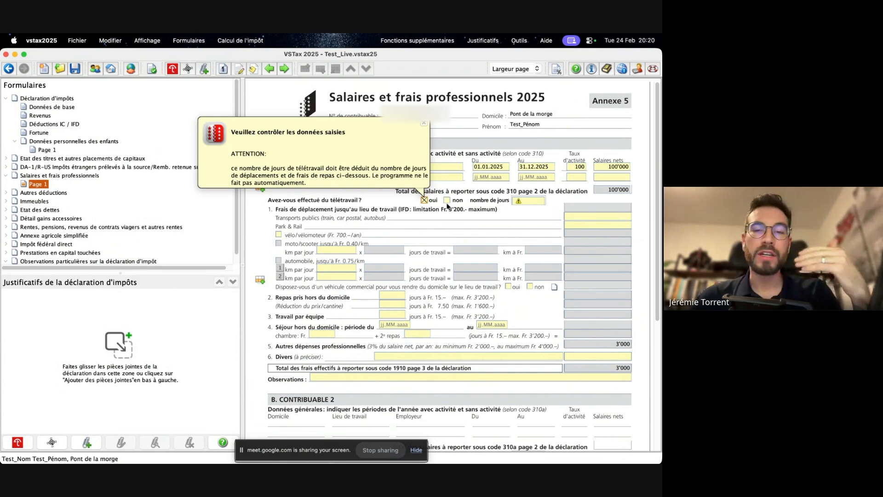
{"action": "left_click", "coordinate": [447, 200]}
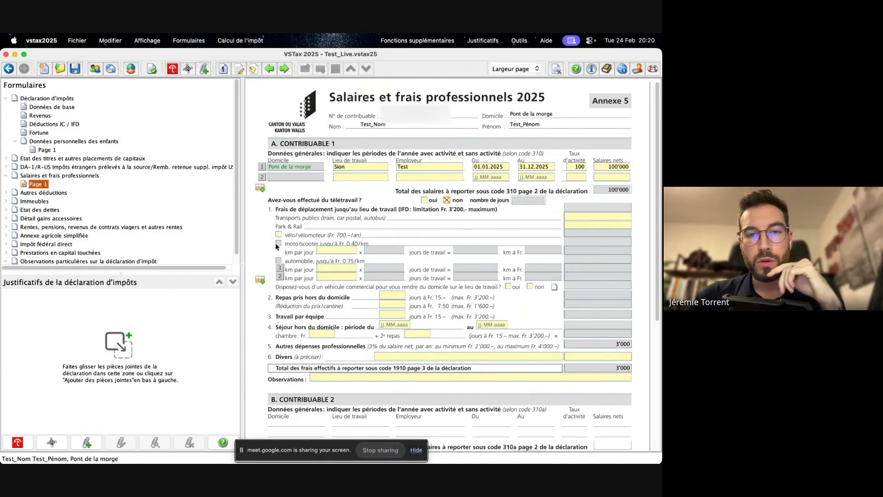
{"action": "left_click", "coordinate": [326, 249]}
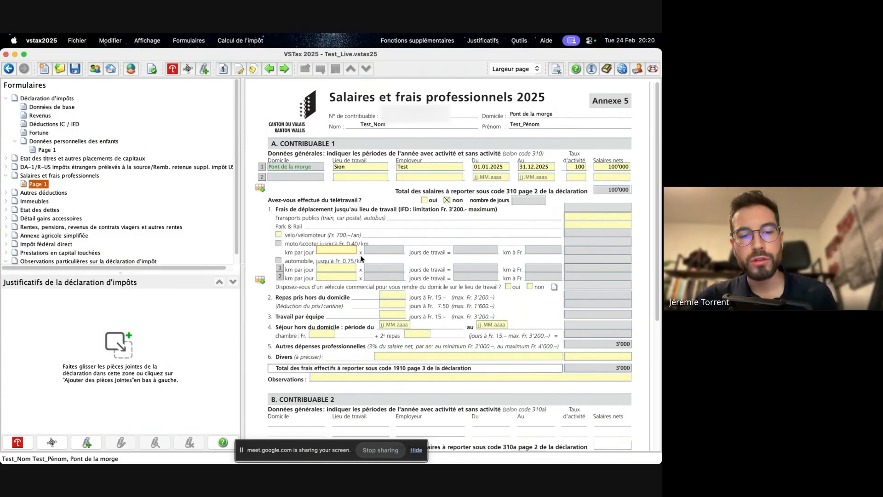
{"action": "type", "text": "20"}
{"action": "key", "text": "Tab"}
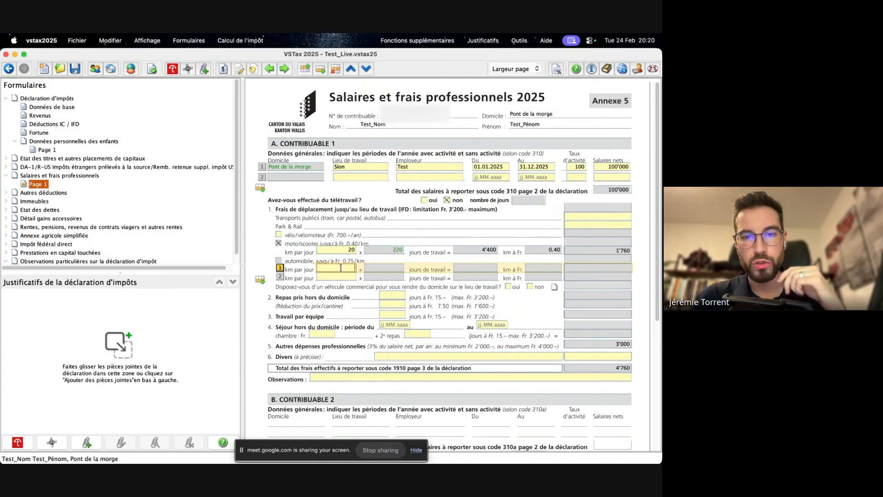
{"action": "left_click", "coordinate": [597, 266]}
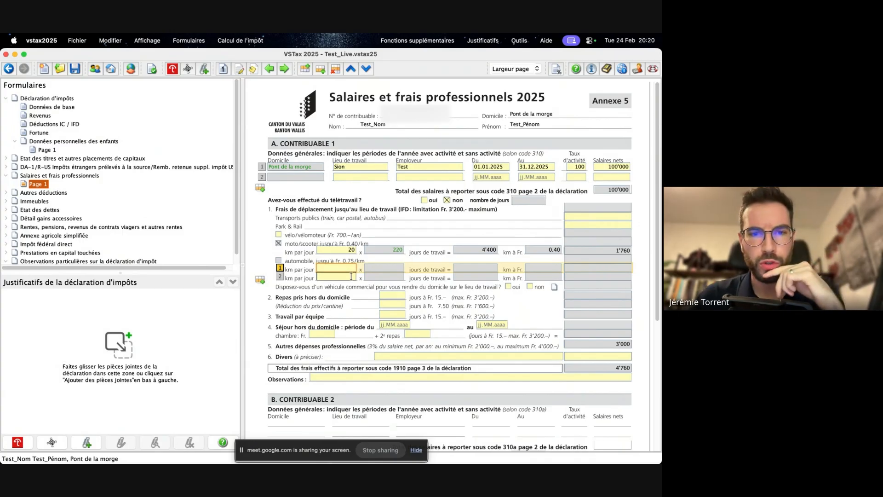
- Review the remaining professional expense items for Contribuable 1, such as outside meals and Divers, and the Contribuable 2 section of the form
{"action": "scroll", "coordinate": [332, 269], "scroll_direction": "down", "scroll_amount": 3}
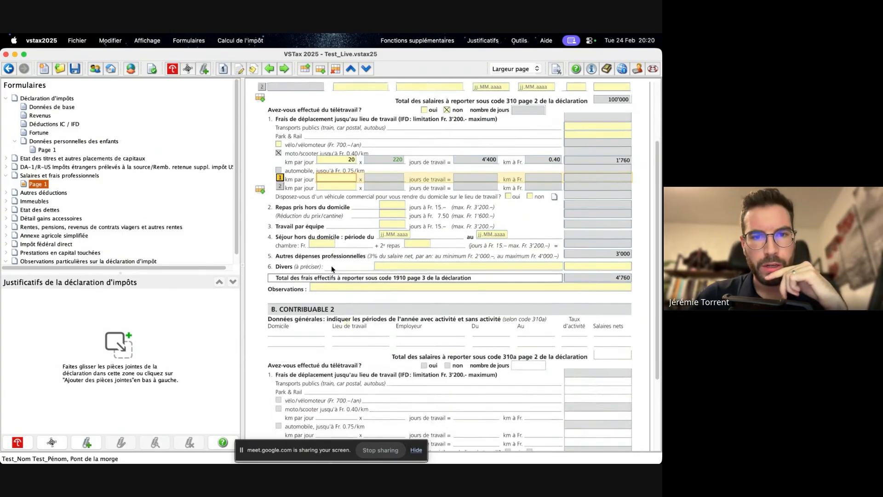
{"action": "left_click", "coordinate": [393, 213]}
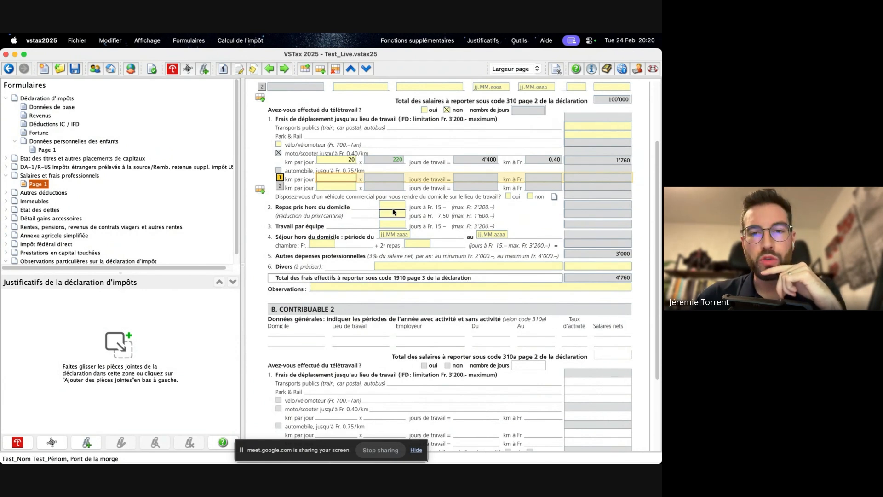
{"action": "left_click", "coordinate": [393, 205]}
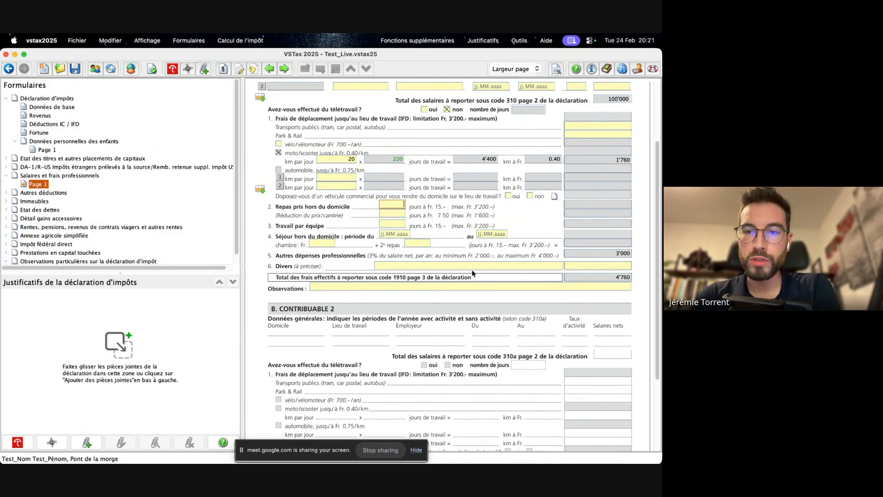
{"action": "scroll", "coordinate": [389, 274], "scroll_direction": "up", "scroll_amount": 3}
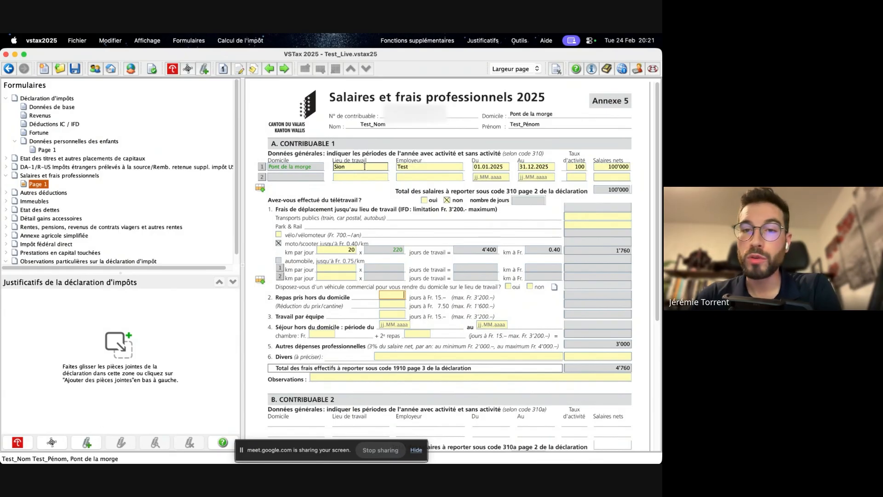
{"action": "scroll", "coordinate": [487, 182], "scroll_direction": "down", "scroll_amount": 4}
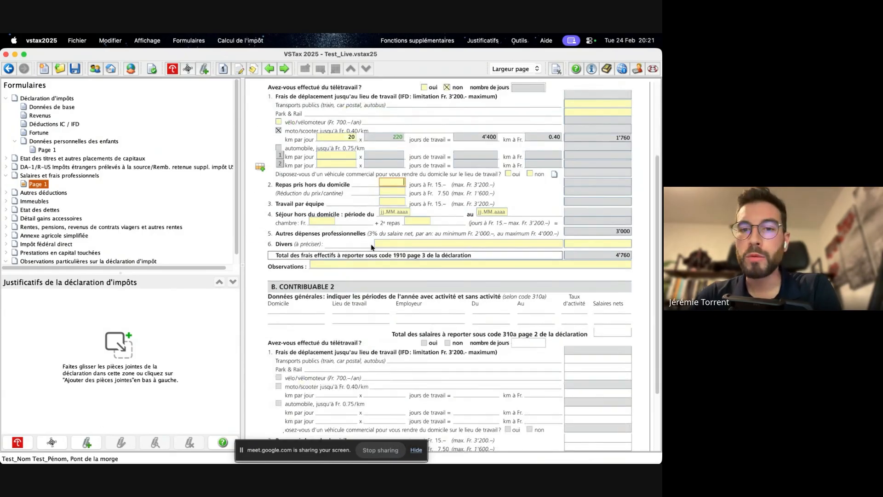
{"action": "left_click", "coordinate": [446, 245]}
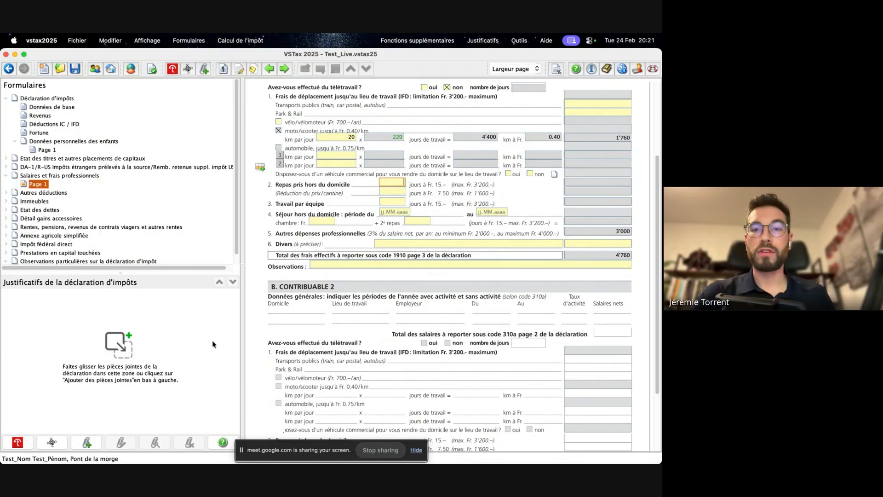
{"action": "scroll", "coordinate": [289, 343], "scroll_direction": "down", "scroll_amount": 3}
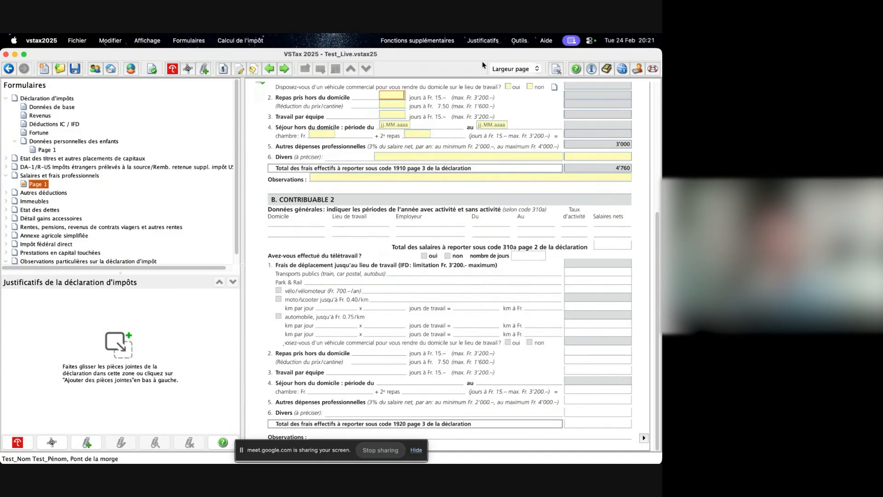
{"action": "scroll", "coordinate": [478, 191], "scroll_direction": "up", "scroll_amount": 5}
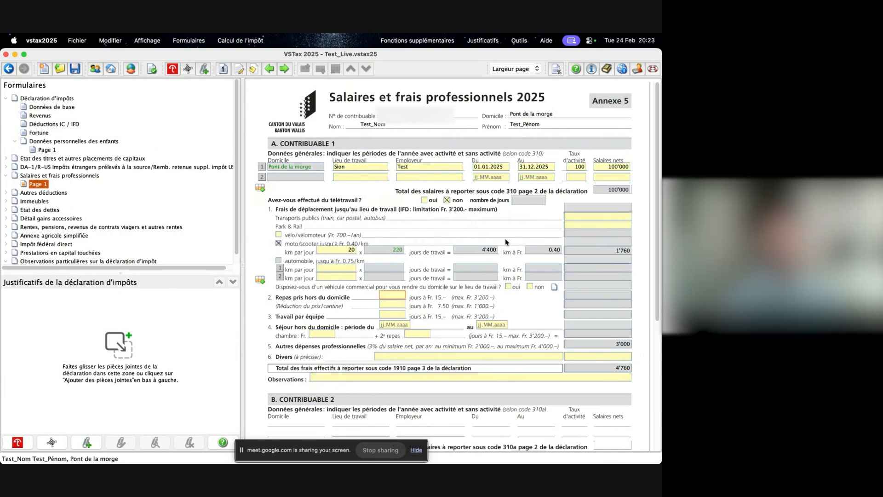
{"action": "scroll", "coordinate": [505, 242], "scroll_direction": "down", "scroll_amount": 5}
{"action": "scroll", "coordinate": [505, 242], "scroll_direction": "up", "scroll_amount": 5}
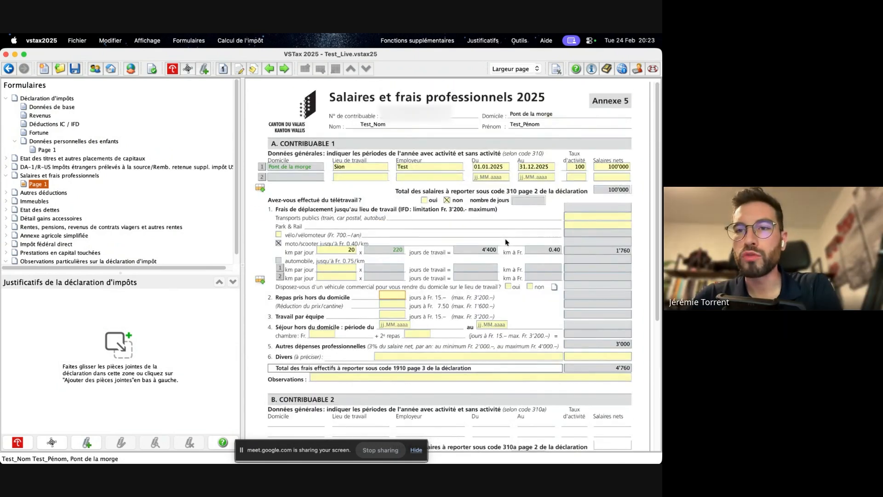
{"action": "scroll", "coordinate": [505, 238], "scroll_direction": "down", "scroll_amount": 4}
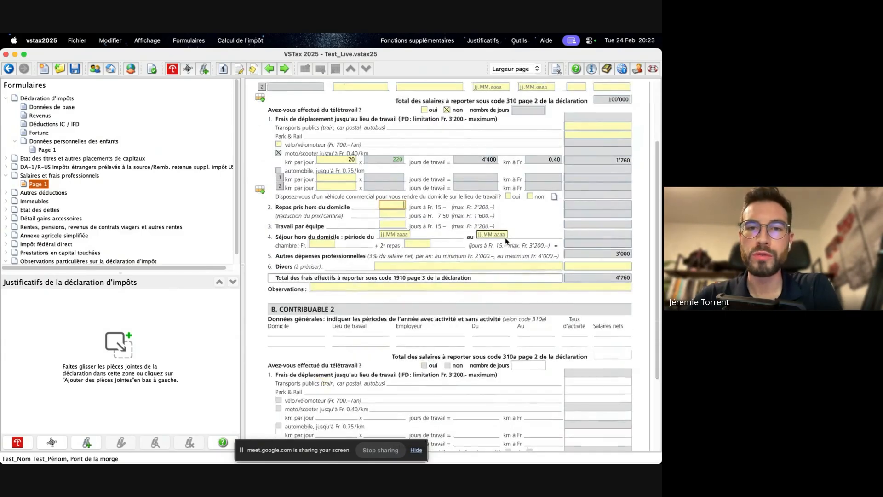
{"action": "scroll", "coordinate": [505, 237], "scroll_direction": "down", "scroll_amount": 5}
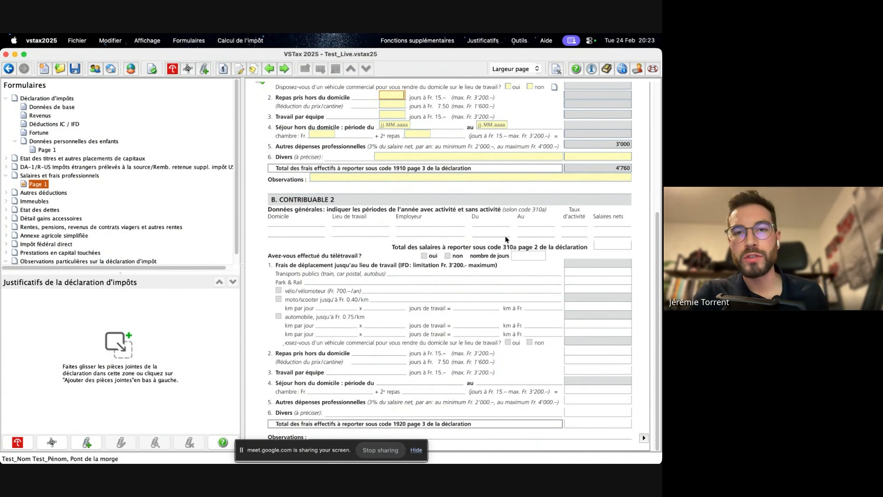
{"action": "scroll", "coordinate": [536, 258], "scroll_direction": "up", "scroll_amount": 5}
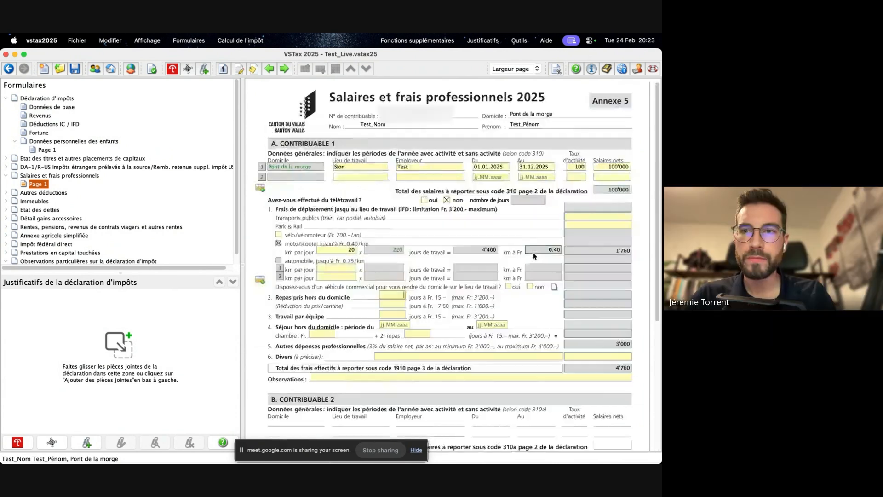
{"action": "scroll", "coordinate": [535, 256], "scroll_direction": "down", "scroll_amount": 5}
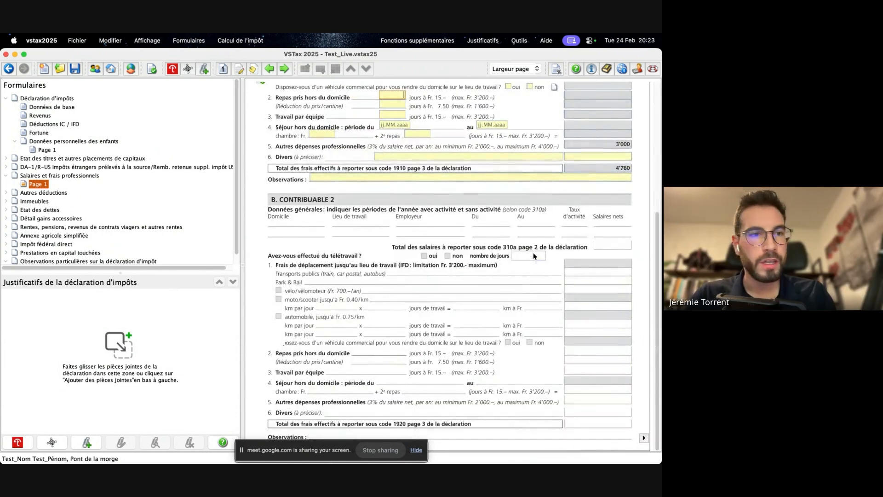
- Open the Revenus page and examine the net salary under code 310, the pensions and the other income sections
{"action": "left_click", "coordinate": [644, 439]}
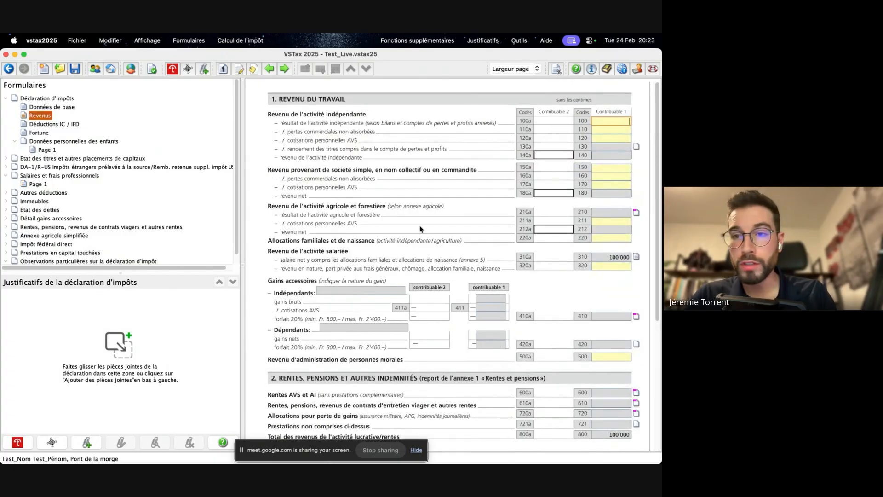
{"action": "left_click", "coordinate": [600, 258]}
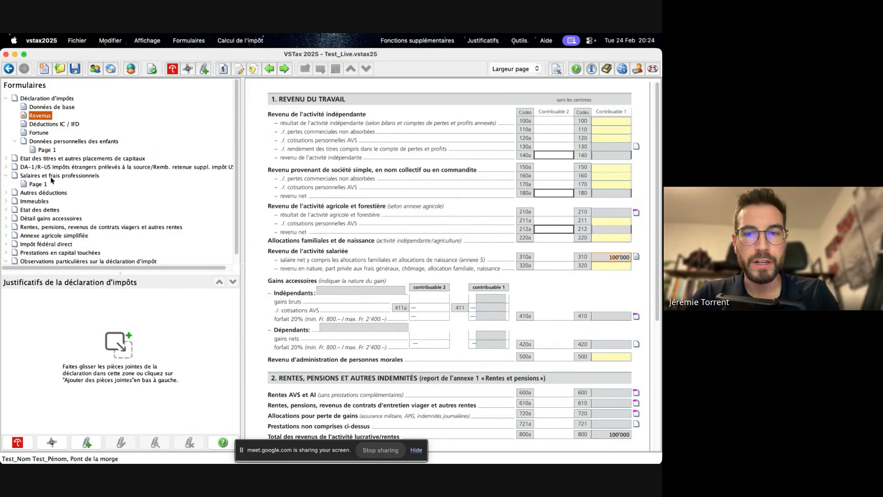
{"action": "scroll", "coordinate": [411, 224], "scroll_direction": "down", "scroll_amount": 5}
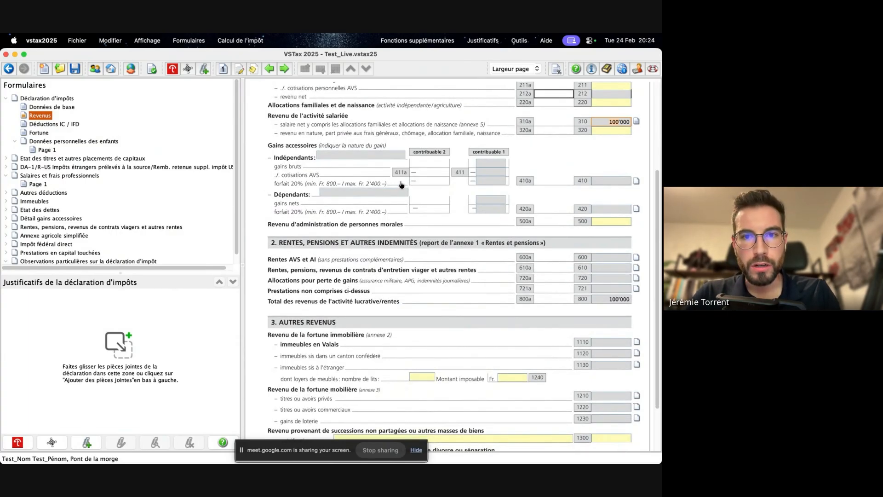
{"action": "scroll", "coordinate": [407, 184], "scroll_direction": "up", "scroll_amount": 5}
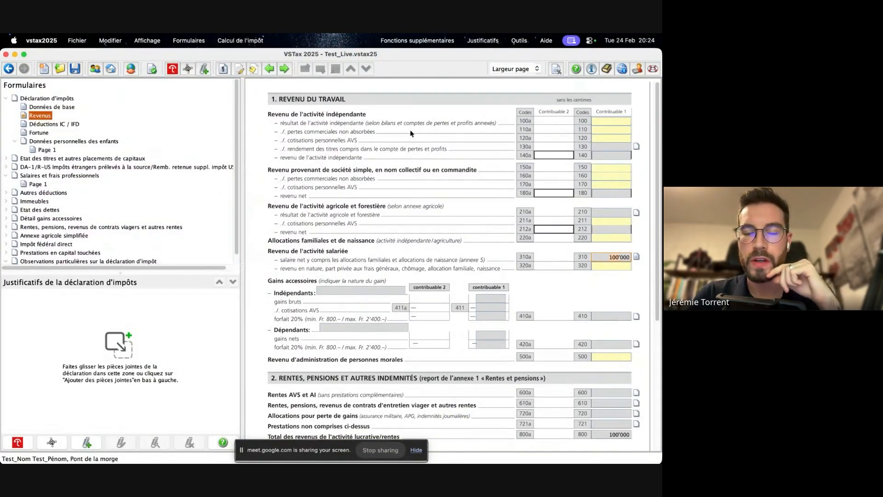
{"action": "scroll", "coordinate": [411, 134], "scroll_direction": "down", "scroll_amount": 7}
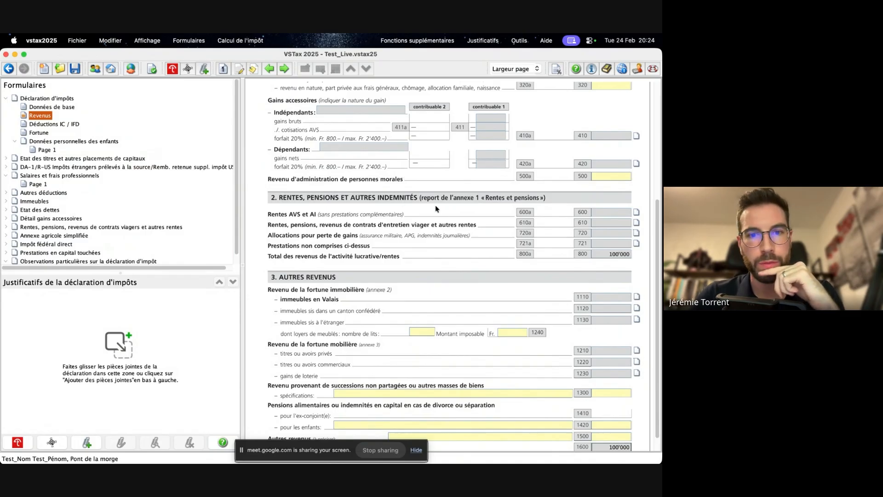
{"action": "scroll", "coordinate": [434, 206], "scroll_direction": "down", "scroll_amount": 1}
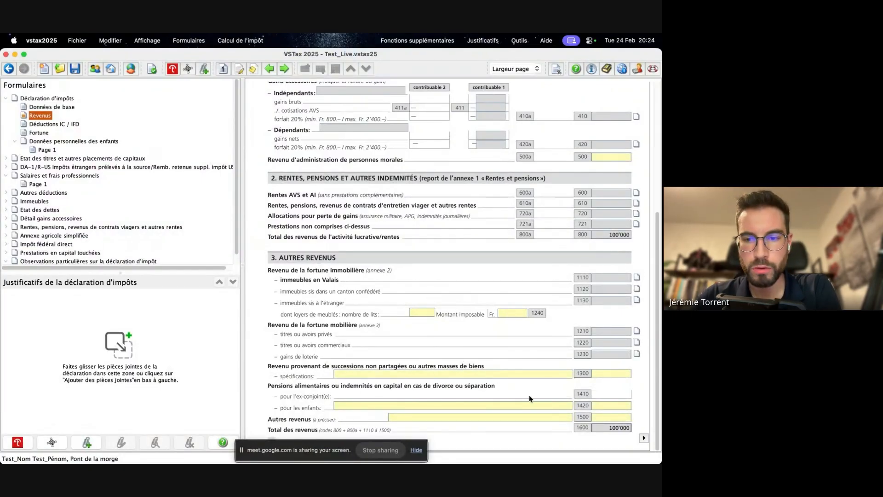
- Open the Déductions IC / IFD page and enter 500 as the 2e pilier contribution for contribuable 1
{"action": "left_click", "coordinate": [645, 438]}
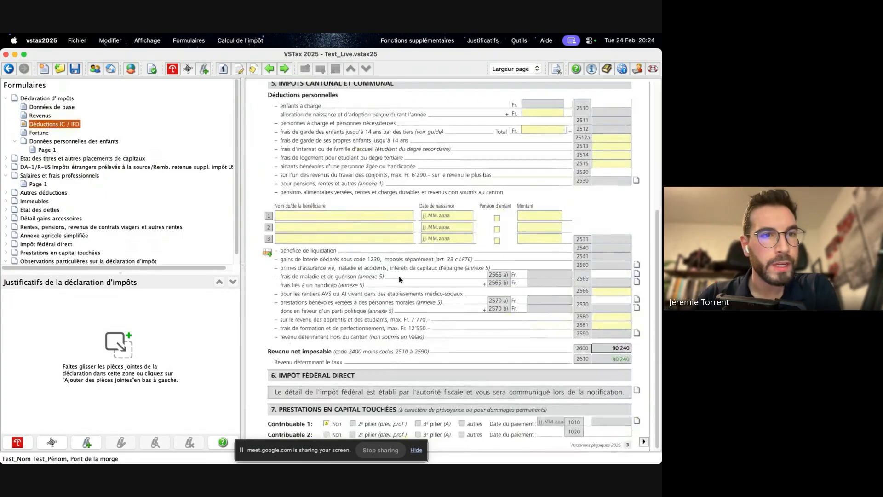
{"action": "scroll", "coordinate": [400, 279], "scroll_direction": "up", "scroll_amount": 5}
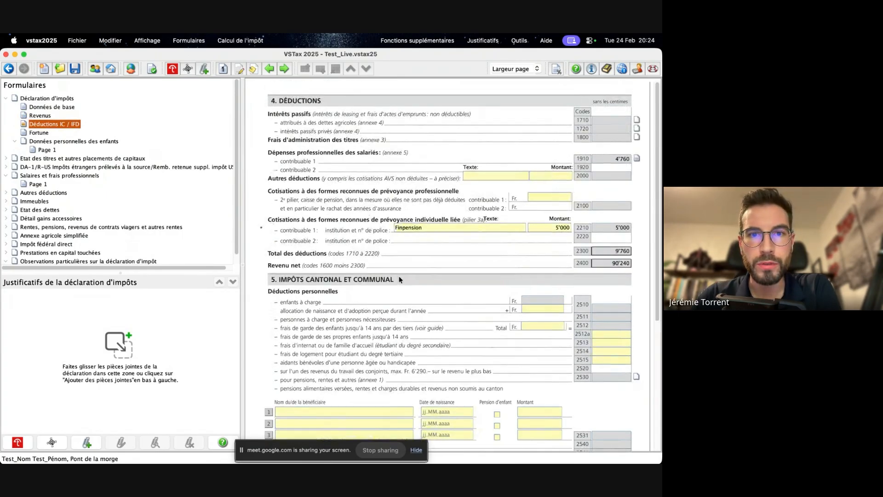
{"action": "left_click", "coordinate": [460, 226]}
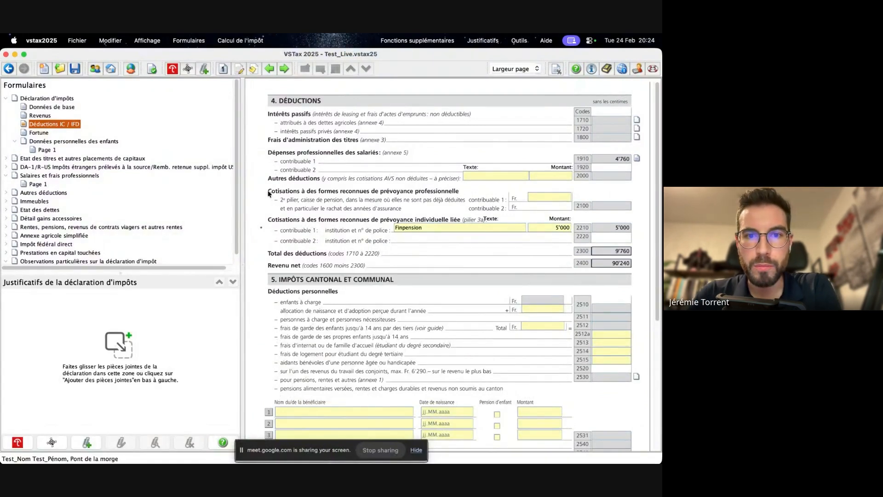
{"action": "scroll", "coordinate": [342, 190], "scroll_direction": "down", "scroll_amount": 1}
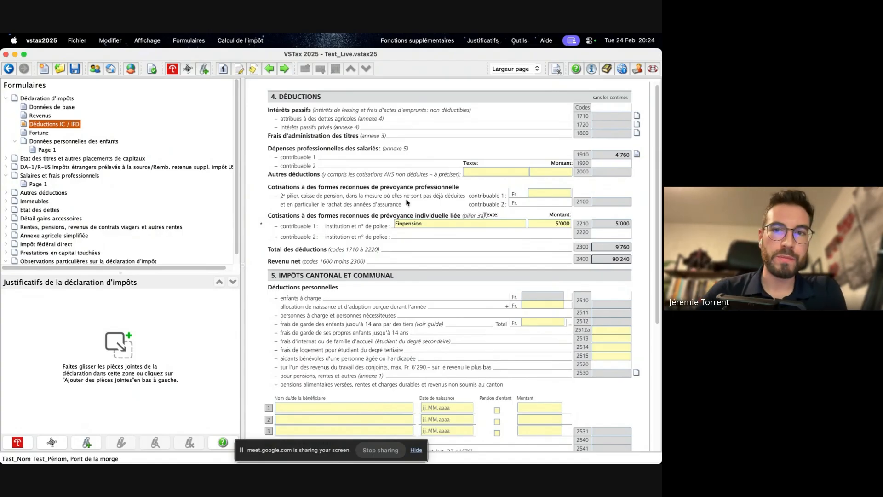
{"action": "left_click", "coordinate": [563, 191]}
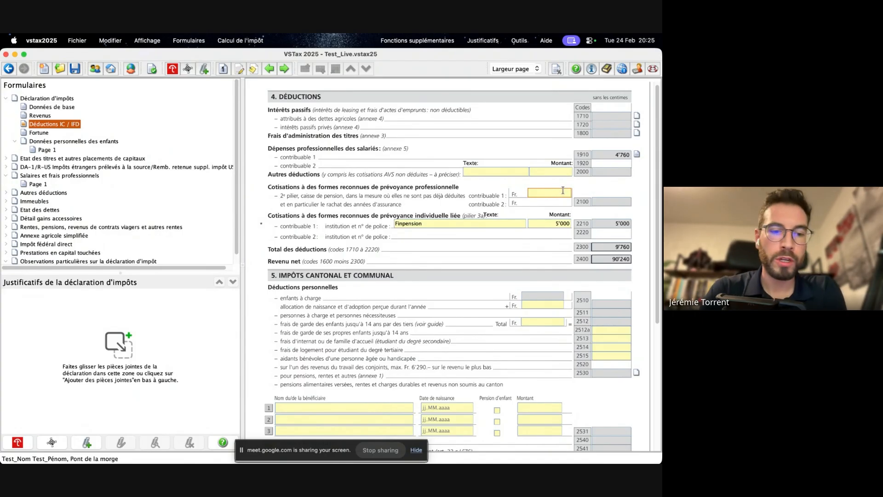
{"action": "type", "text": "500"}
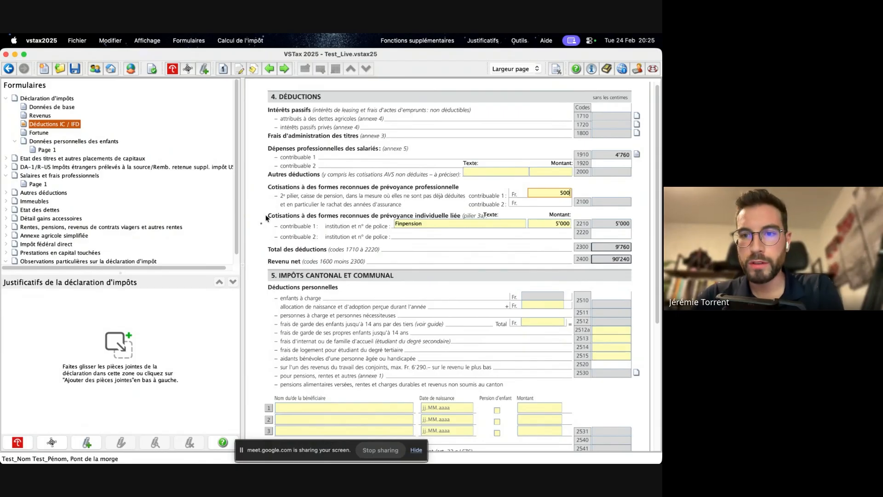
- Extend the pilier 3a institution text for contribuable 1 to Finpension / Allianz / Raiff
{"action": "scroll", "coordinate": [390, 216], "scroll_direction": "up", "scroll_amount": 1}
{"action": "left_click", "coordinate": [414, 226]}
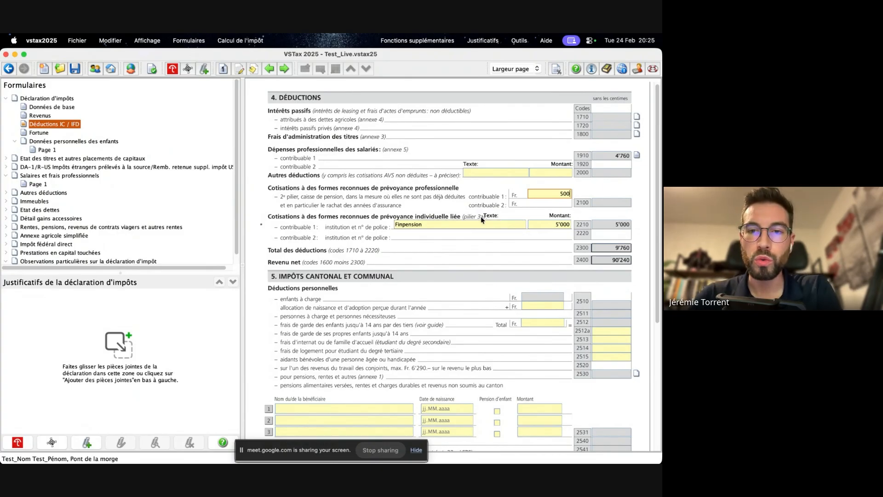
{"action": "scroll", "coordinate": [483, 216], "scroll_direction": "down", "scroll_amount": 1}
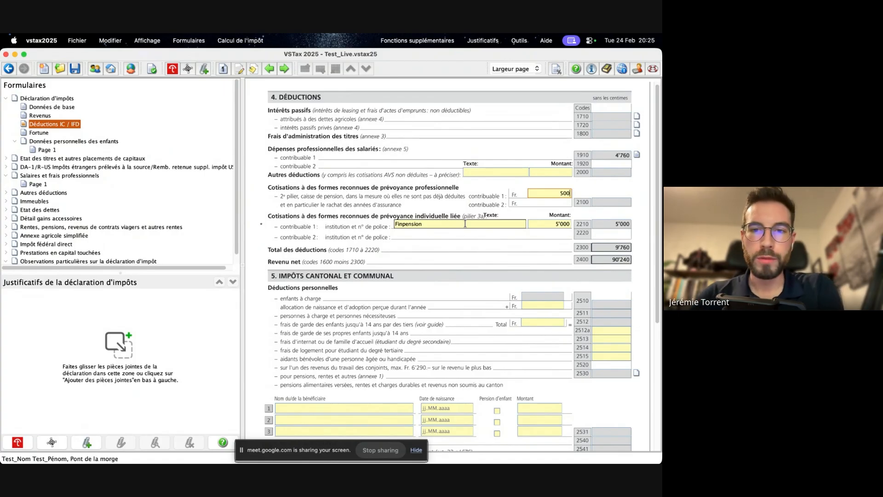
{"action": "left_click", "coordinate": [439, 224]}
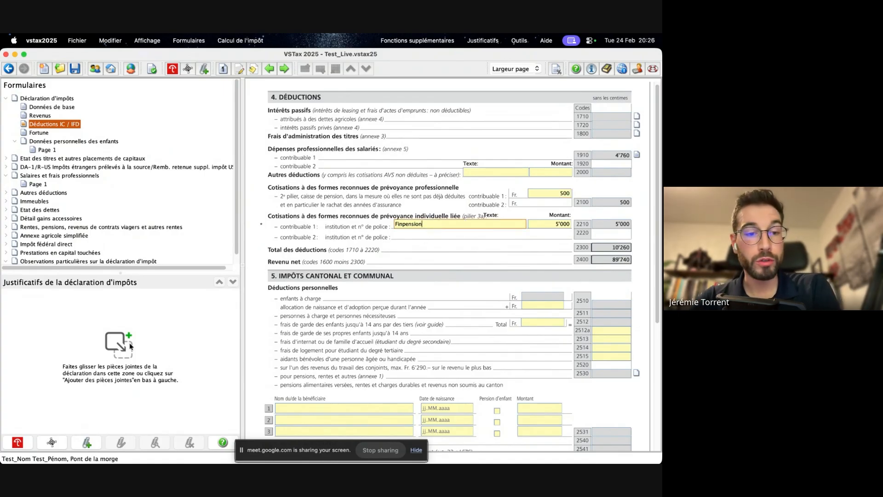
{"action": "left_click", "coordinate": [569, 225]}
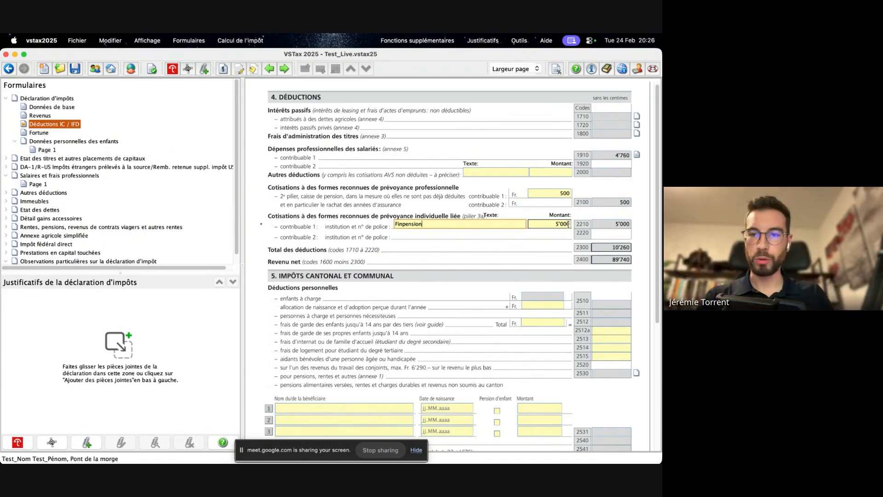
{"action": "scroll", "coordinate": [506, 226], "scroll_direction": "down", "scroll_amount": 5}
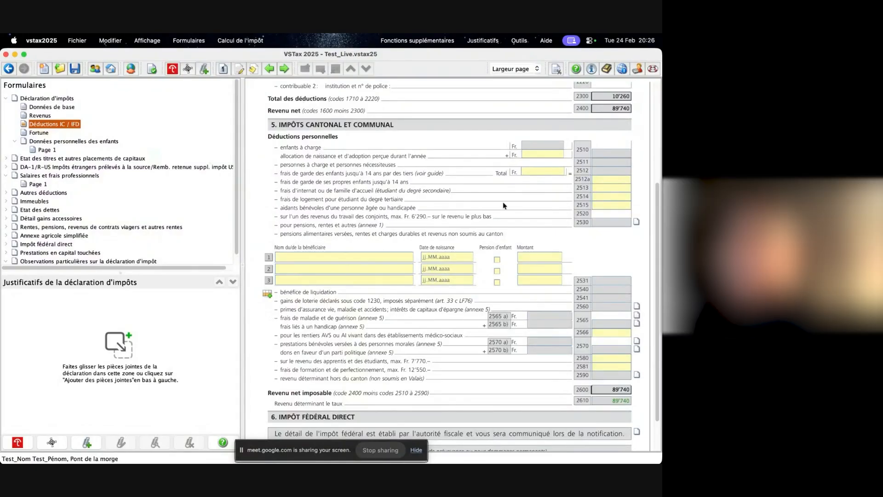
{"action": "scroll", "coordinate": [504, 203], "scroll_direction": "up", "scroll_amount": 5}
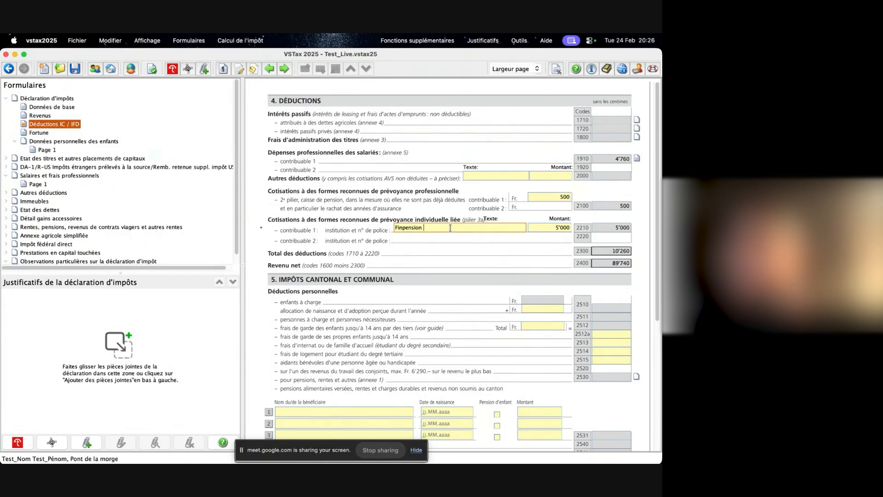
{"action": "type", "text": "/ Allianz"}
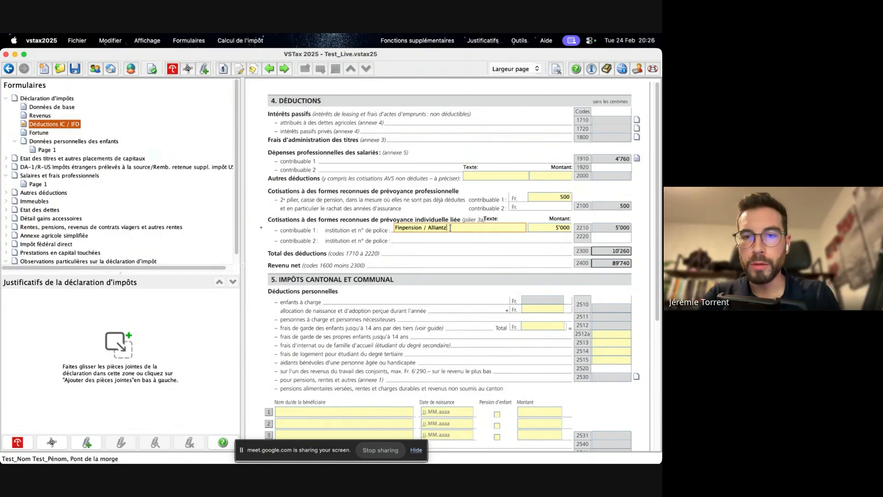
{"action": "key", "text": "BackSpace"}
{"action": "type", "text": "t"}
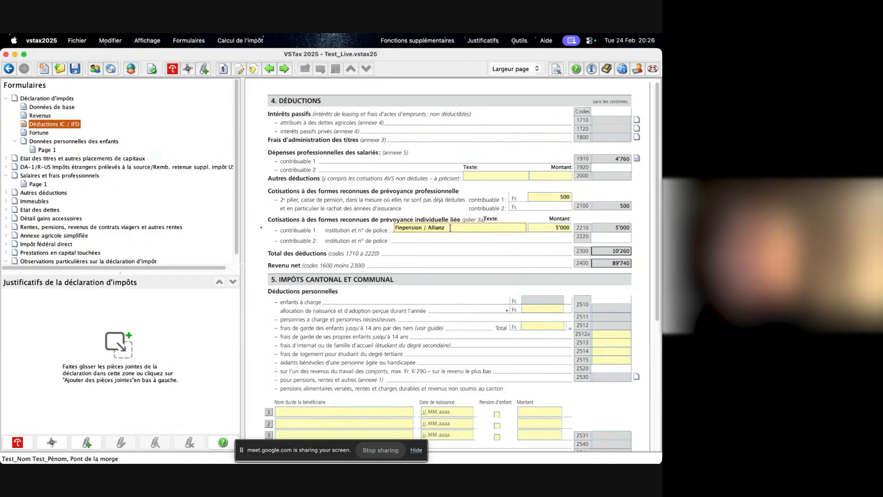
{"action": "type", "text": " / Raiff"}
{"action": "key", "text": "Tab"}
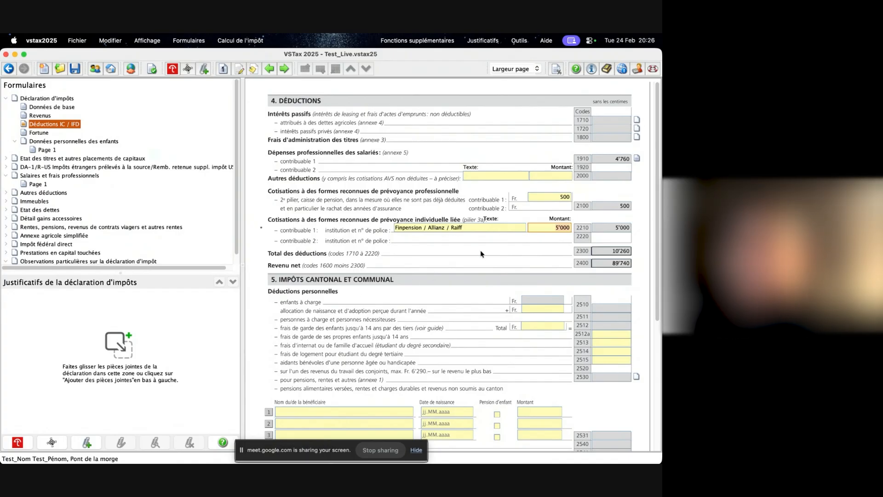
{"action": "scroll", "coordinate": [481, 251], "scroll_direction": "down", "scroll_amount": 5}
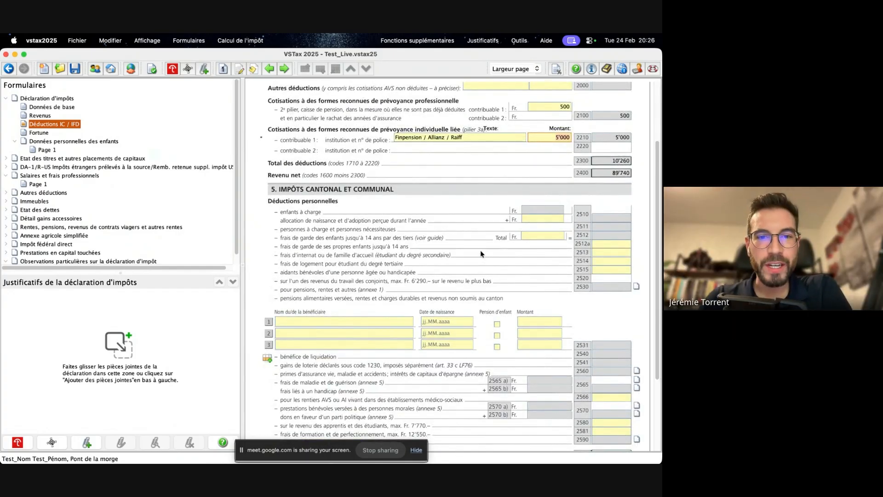
- Mark Non for contribuable 1 under section 7, Prestations en capital touchées, on the Déductions IC / IFD page
{"action": "scroll", "coordinate": [439, 211], "scroll_direction": "down", "scroll_amount": 3}
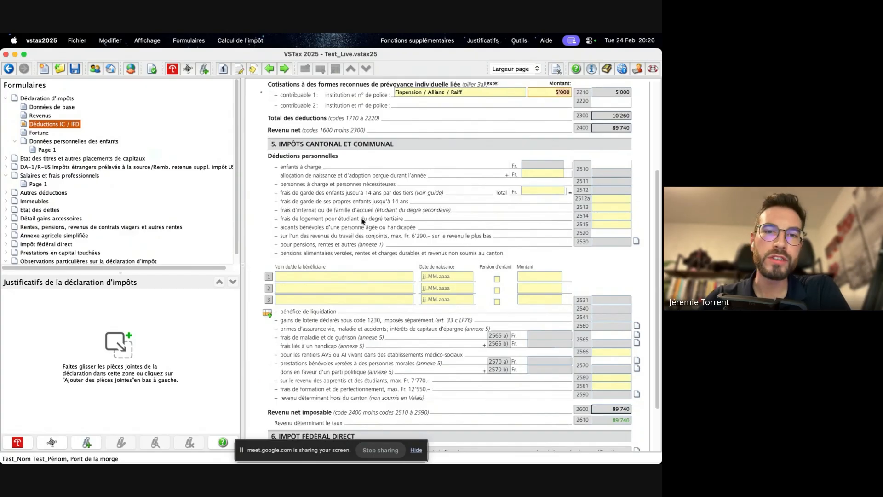
{"action": "scroll", "coordinate": [362, 221], "scroll_direction": "down", "scroll_amount": 4}
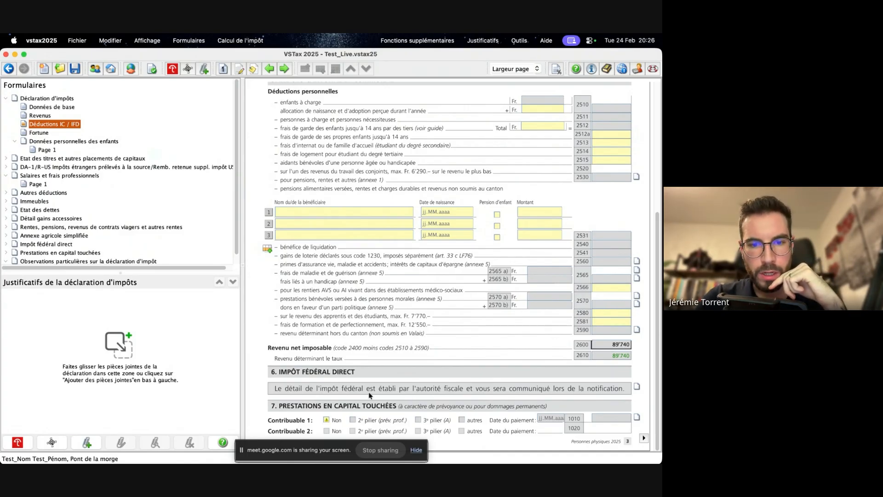
{"action": "left_click", "coordinate": [327, 420]}
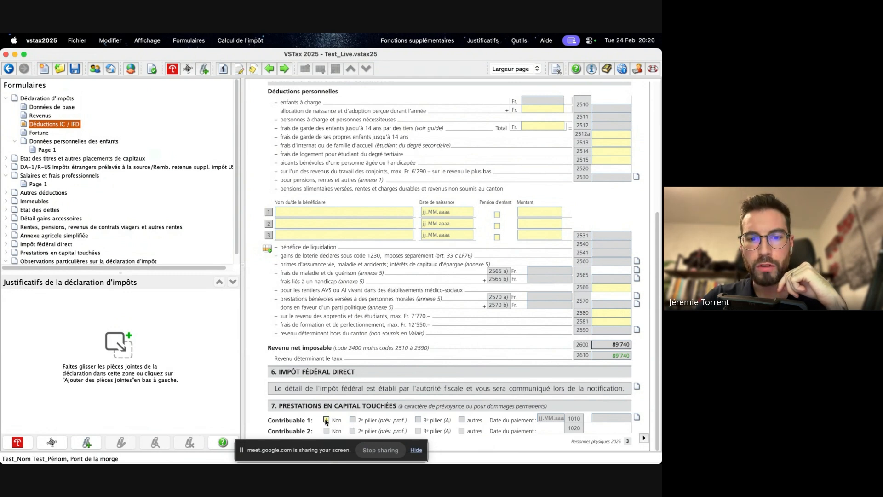
{"action": "scroll", "coordinate": [35, 222], "scroll_direction": "down", "scroll_amount": 1}
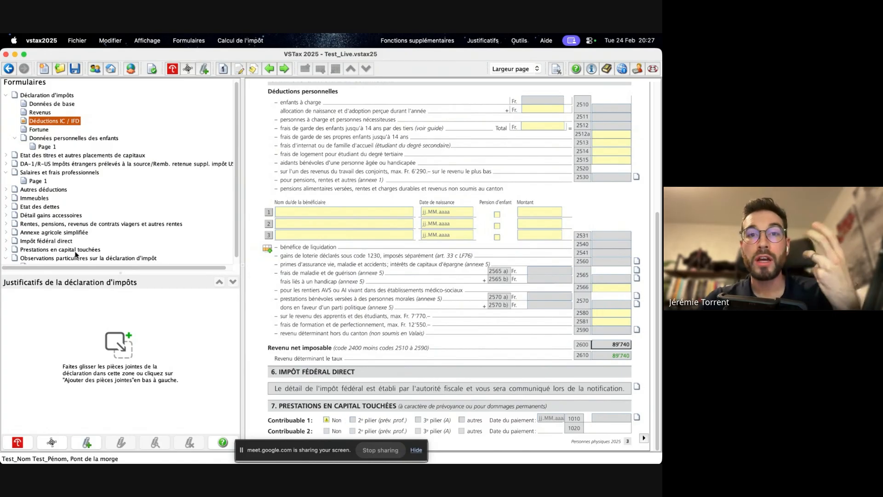
{"action": "left_click", "coordinate": [328, 420]}
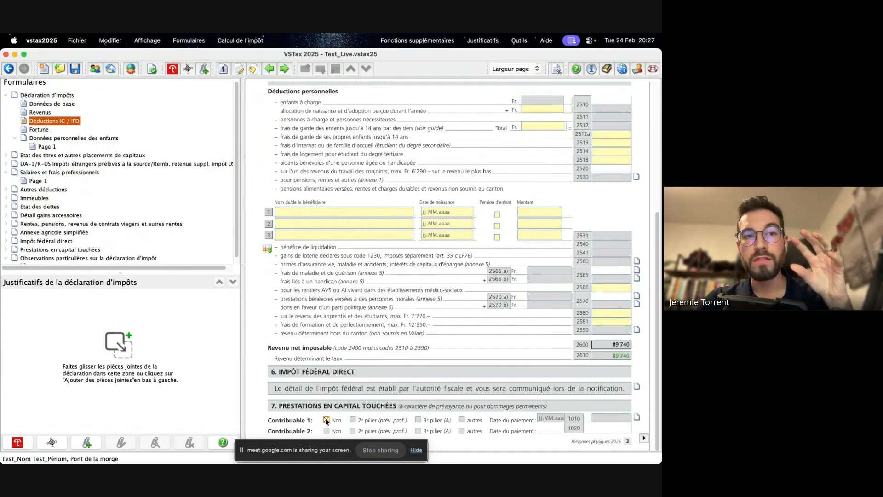
{"action": "left_click", "coordinate": [326, 420]}
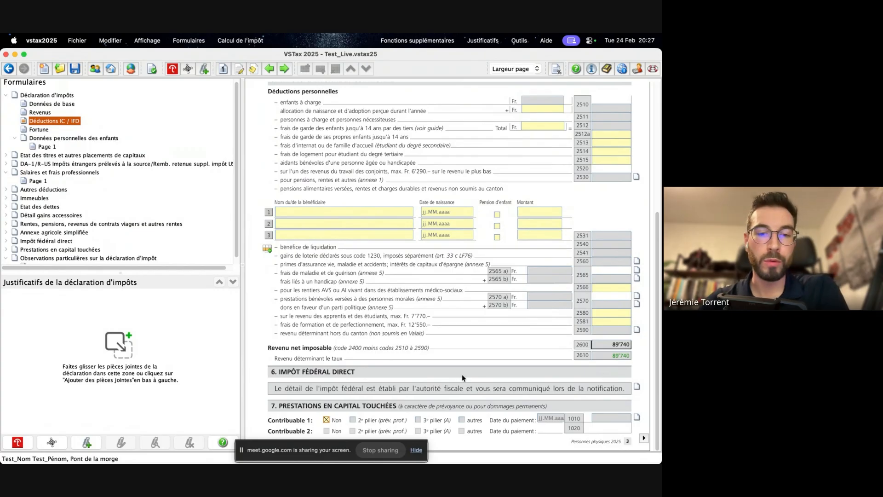
- Open the Fortune page and examine the Actifs section, from the Valais real estate to the securities and other assets
{"action": "left_click", "coordinate": [643, 439]}
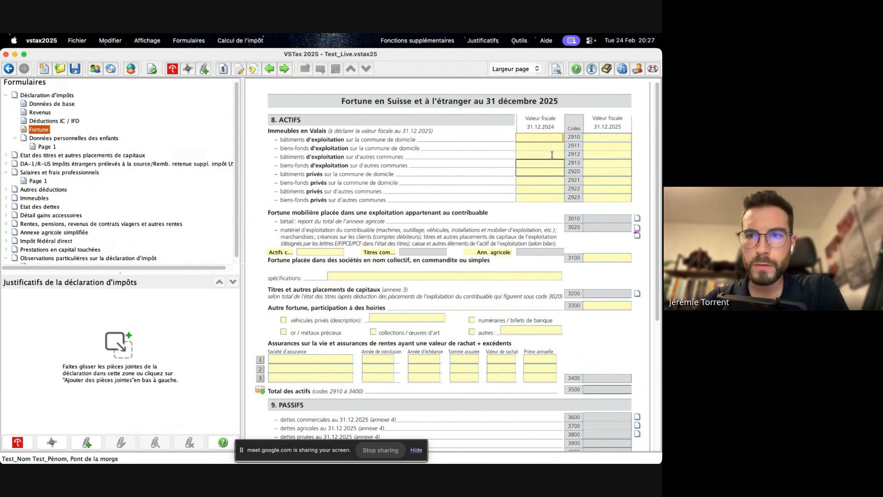
{"action": "left_click", "coordinate": [532, 145]}
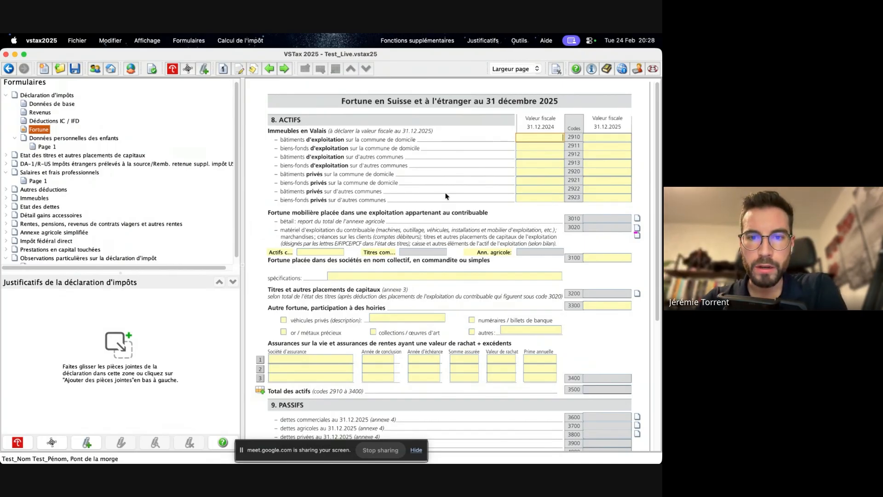
{"action": "scroll", "coordinate": [447, 197], "scroll_direction": "down", "scroll_amount": 5}
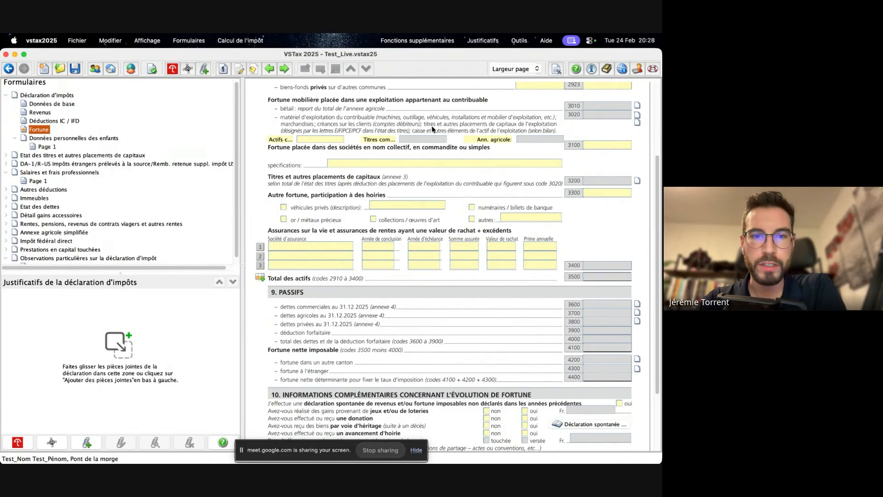
{"action": "scroll", "coordinate": [432, 129], "scroll_direction": "down", "scroll_amount": 3}
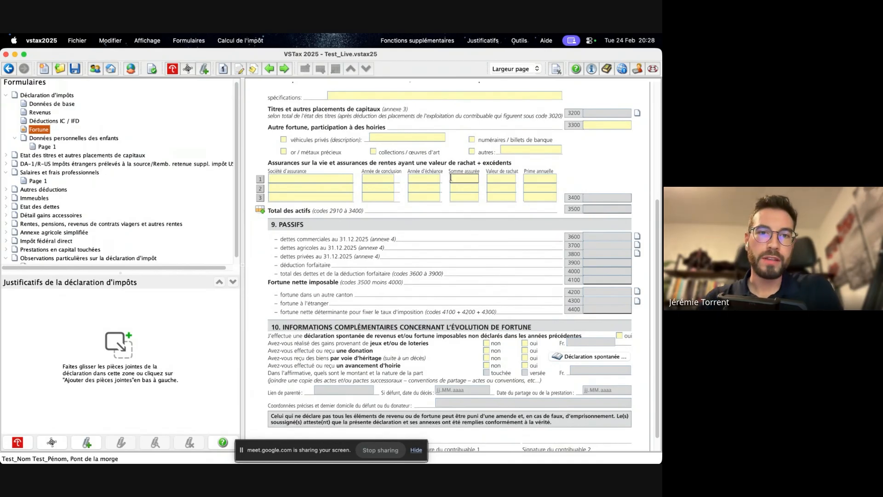
- Review the life insurance columns from Société d'assurance to Prime annuelle, and the Passifs and Informations complémentaires sections of the Fortune page
{"action": "left_click", "coordinate": [294, 179]}
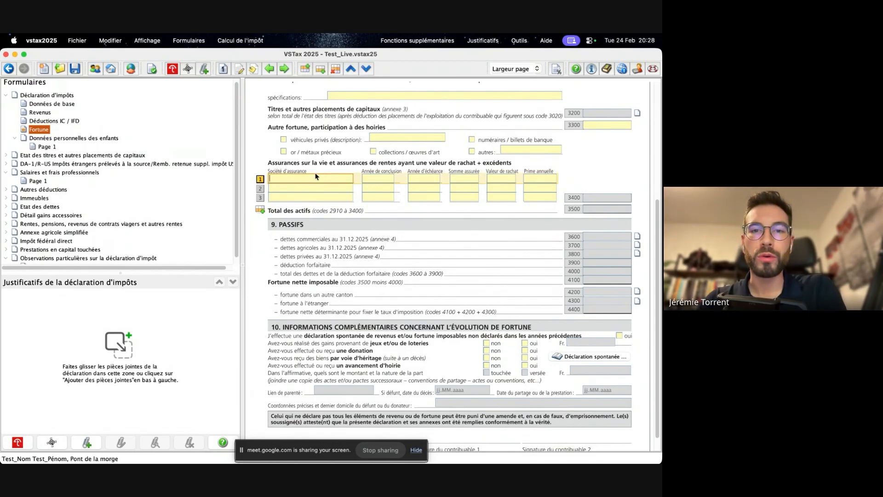
{"action": "left_click", "coordinate": [373, 179]}
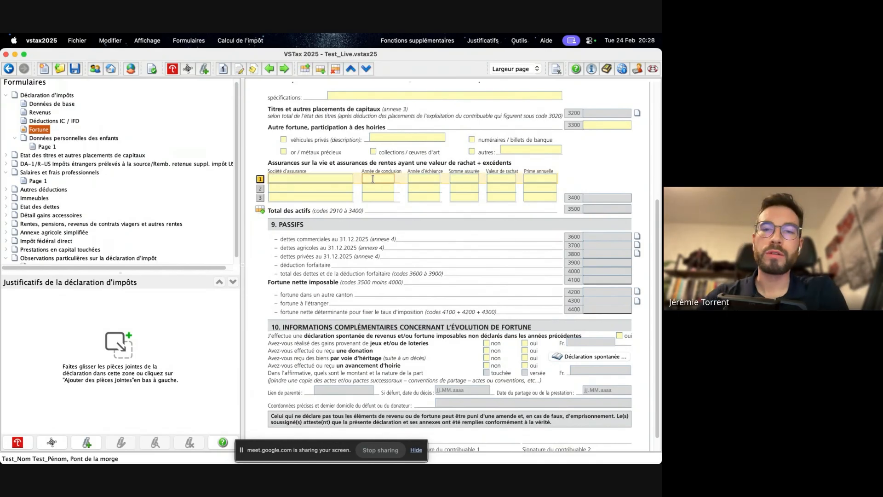
{"action": "left_click", "coordinate": [426, 179]}
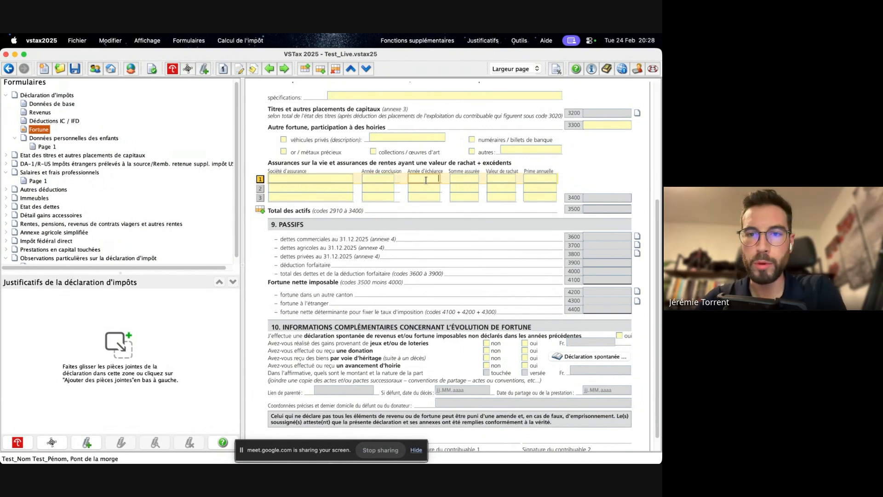
{"action": "key", "text": "Tab"}
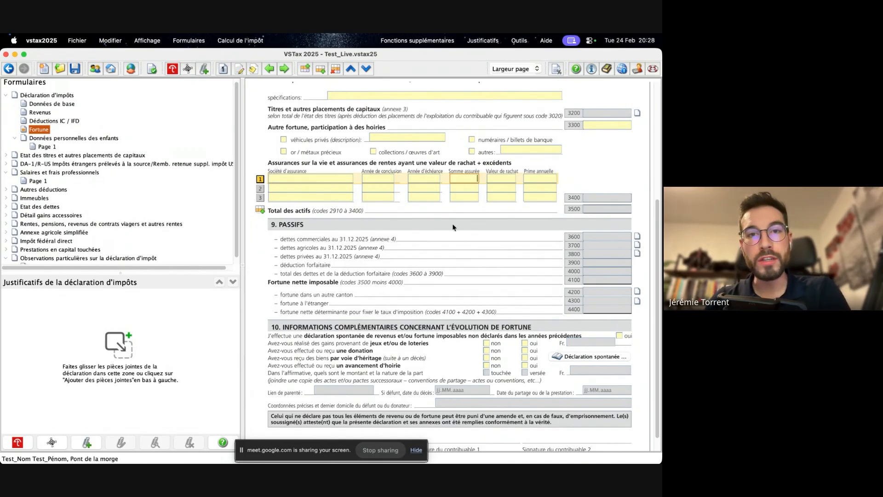
{"action": "left_click", "coordinate": [494, 180]}
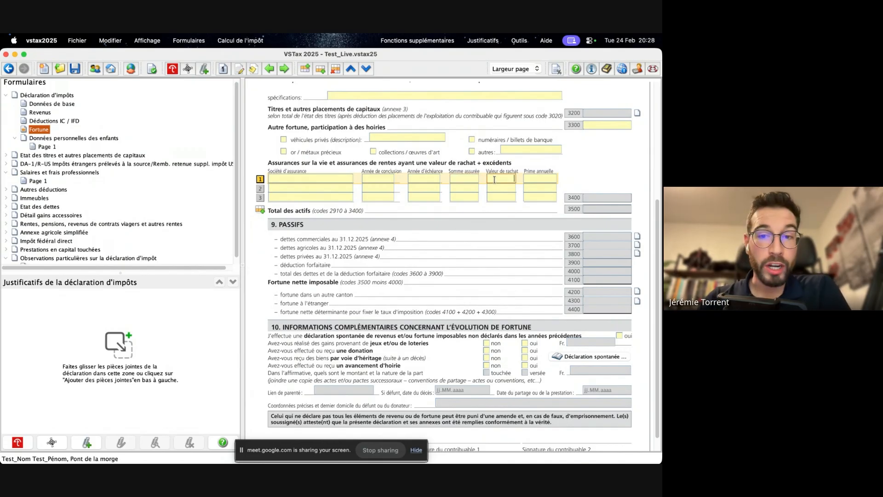
{"action": "left_click", "coordinate": [491, 196]}
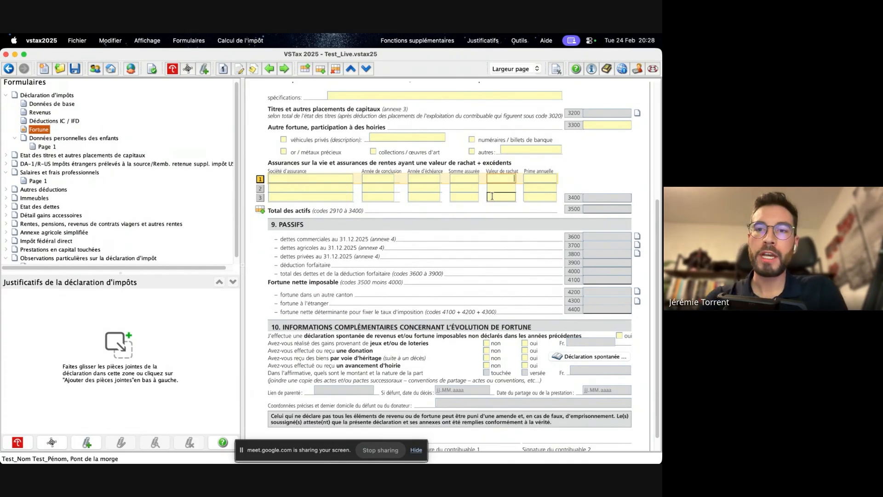
{"action": "left_click", "coordinate": [536, 177]}
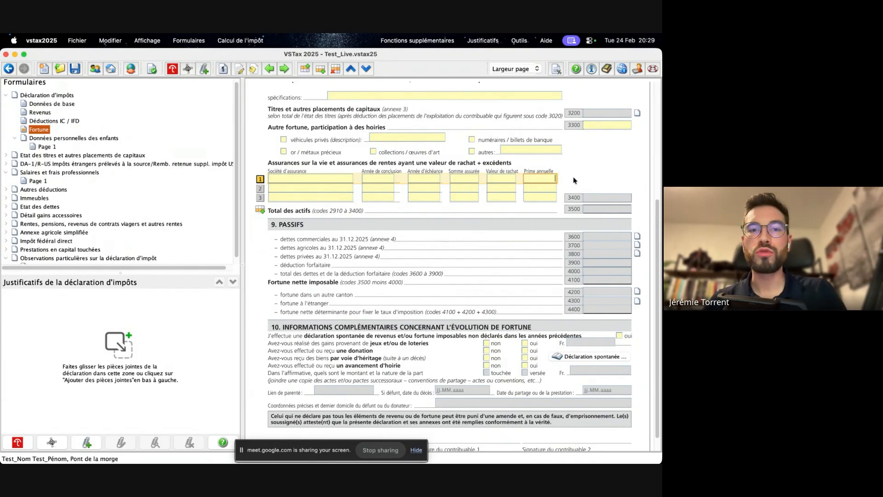
{"action": "scroll", "coordinate": [504, 206], "scroll_direction": "down", "scroll_amount": 1}
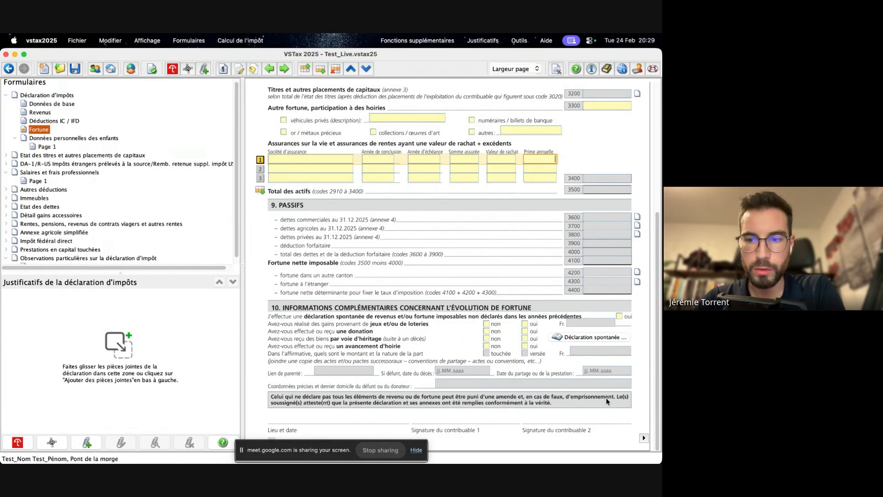
- View the Demande de remboursement form for securities, and return to Salaires et frais professionnels to check contribuable 1's net salary entry
{"action": "left_click", "coordinate": [644, 441]}
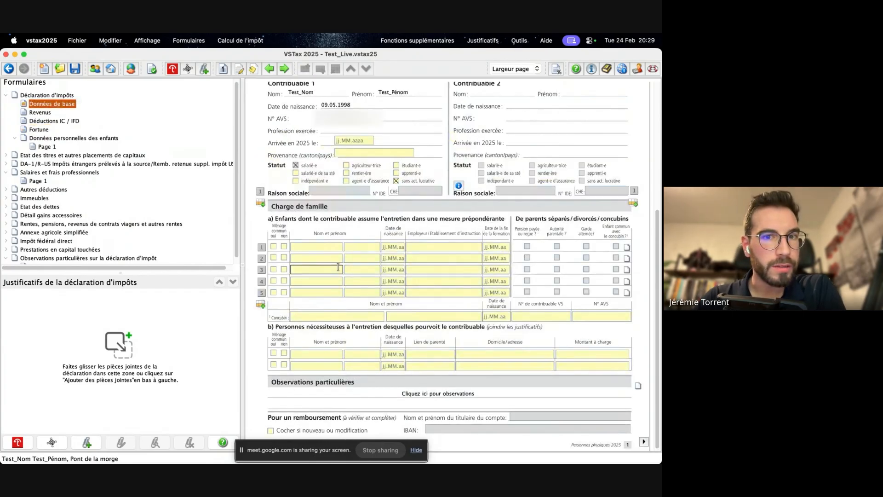
{"action": "left_click", "coordinate": [35, 158]}
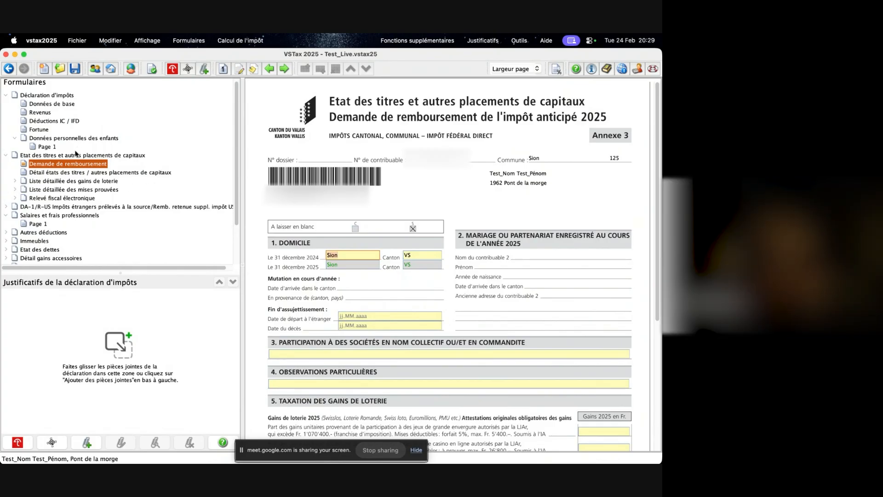
{"action": "left_click", "coordinate": [41, 223]}
{"action": "scroll", "coordinate": [393, 212], "scroll_direction": "up", "scroll_amount": 5}
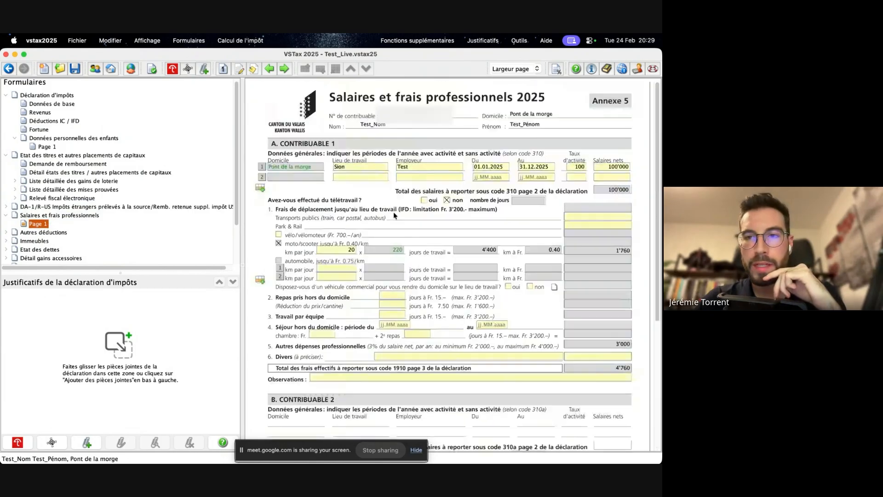
{"action": "left_click", "coordinate": [617, 166]}
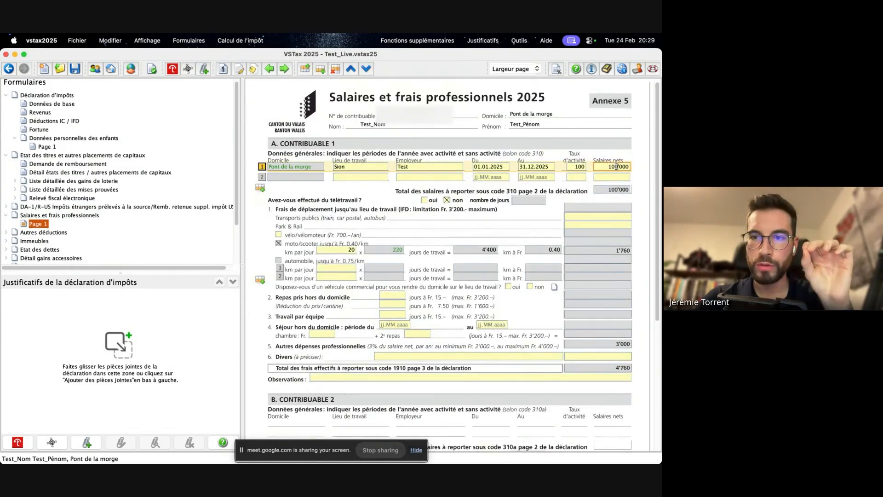
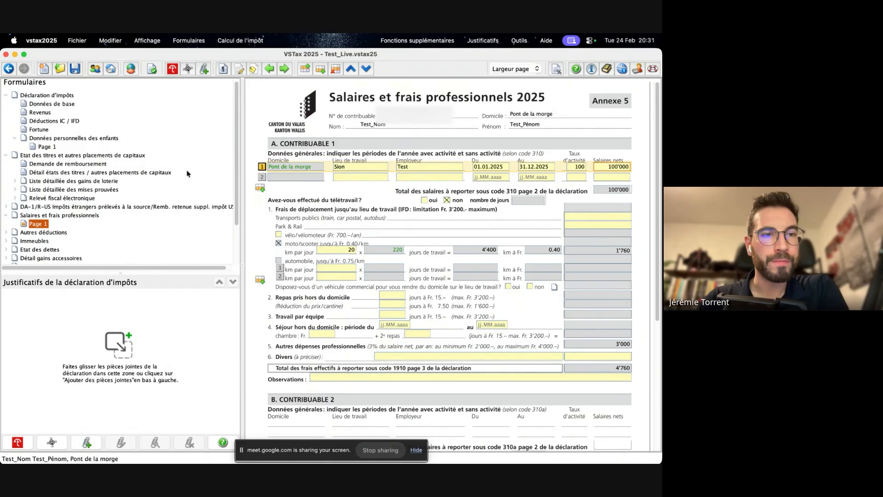
- Review the Demande de remboursement form down to the lottery gains and declaration sections, and continue to the Détail état des titres page
{"action": "left_click", "coordinate": [48, 165]}
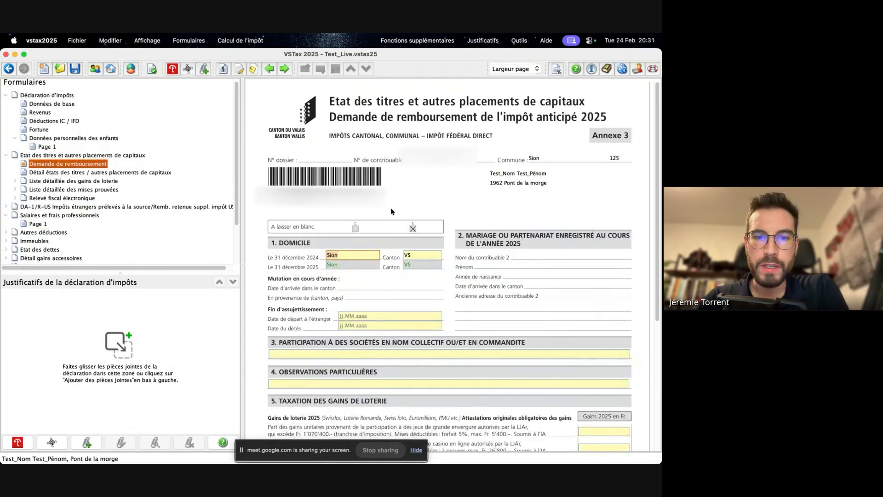
{"action": "scroll", "coordinate": [400, 235], "scroll_direction": "down", "scroll_amount": 4}
{"action": "scroll", "coordinate": [400, 235], "scroll_direction": "down", "scroll_amount": 5}
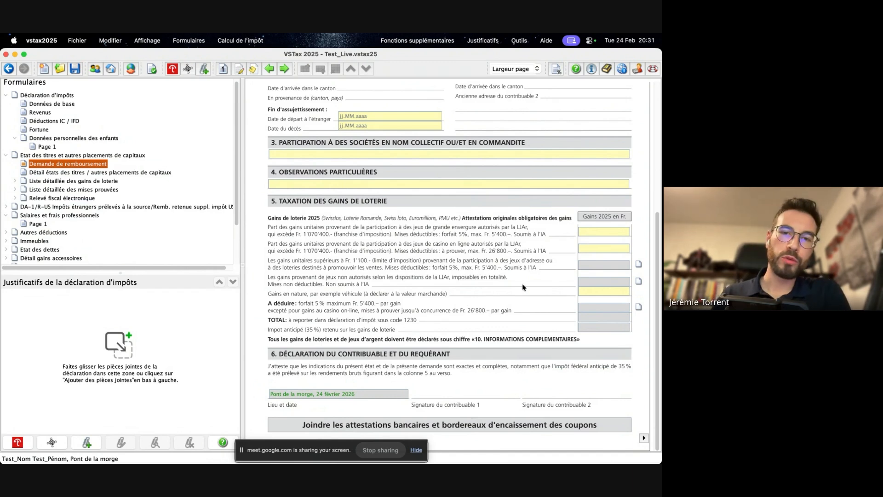
{"action": "left_click", "coordinate": [644, 438]}
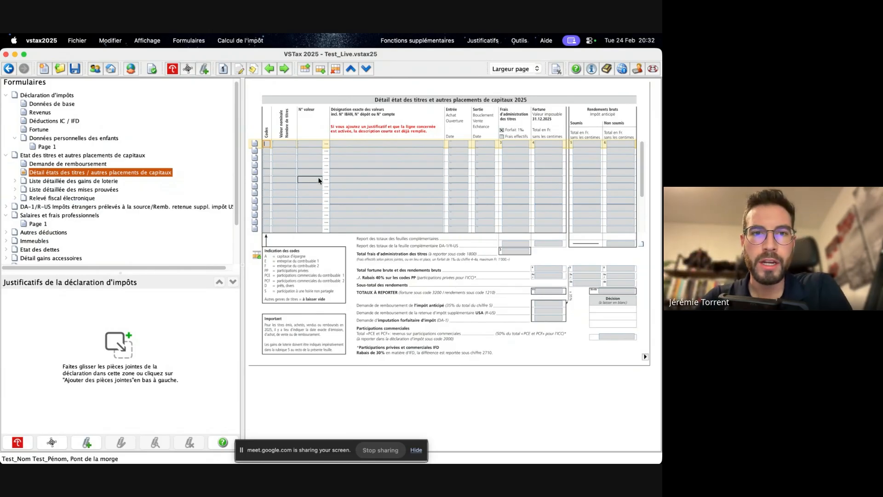
- View the entry form for a Relevé fiscal / dépôt title, declining the electronic statement import, and close it without entering anything
{"action": "left_click", "coordinate": [255, 144]}
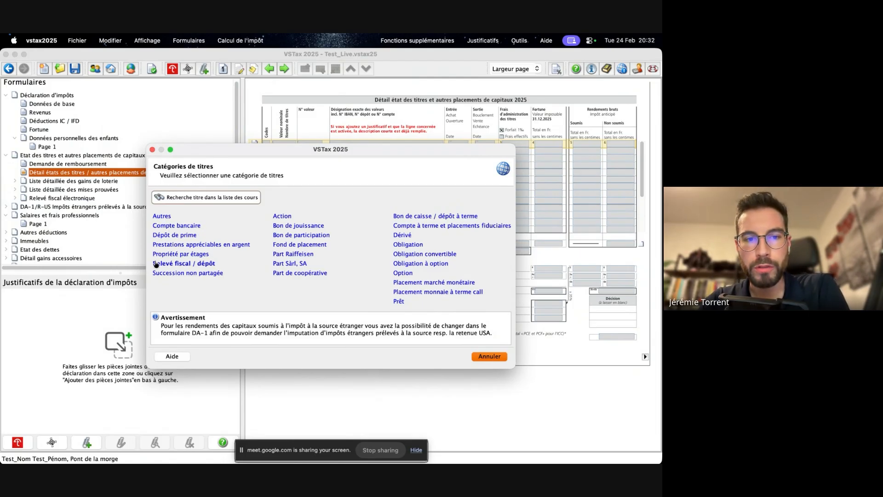
{"action": "left_click", "coordinate": [204, 266]}
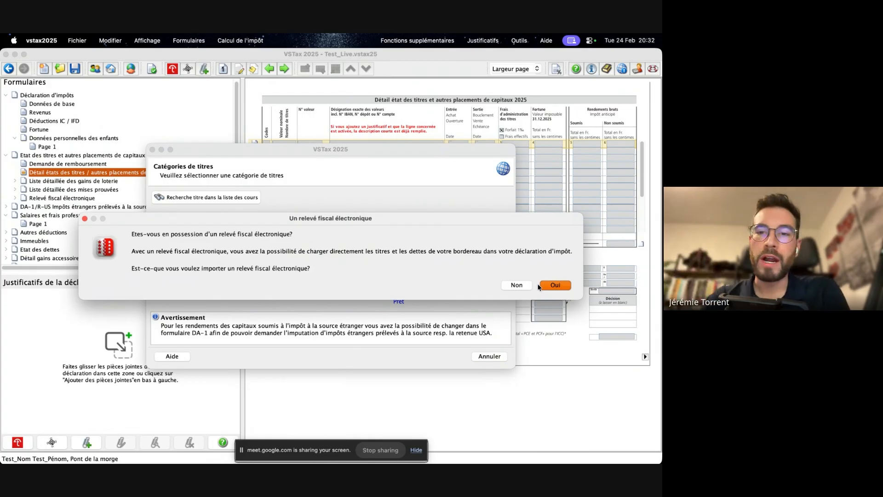
{"action": "left_click", "coordinate": [516, 285]}
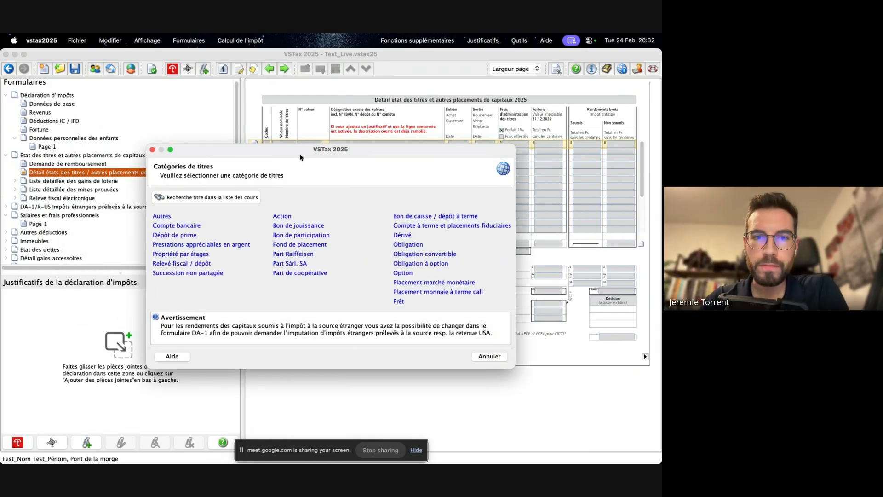
{"action": "left_click", "coordinate": [434, 281]}
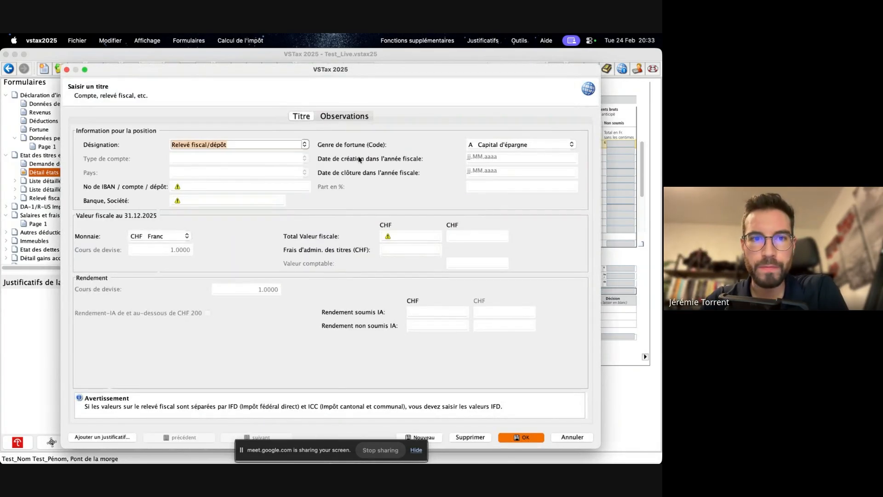
{"action": "left_click", "coordinate": [67, 69]}
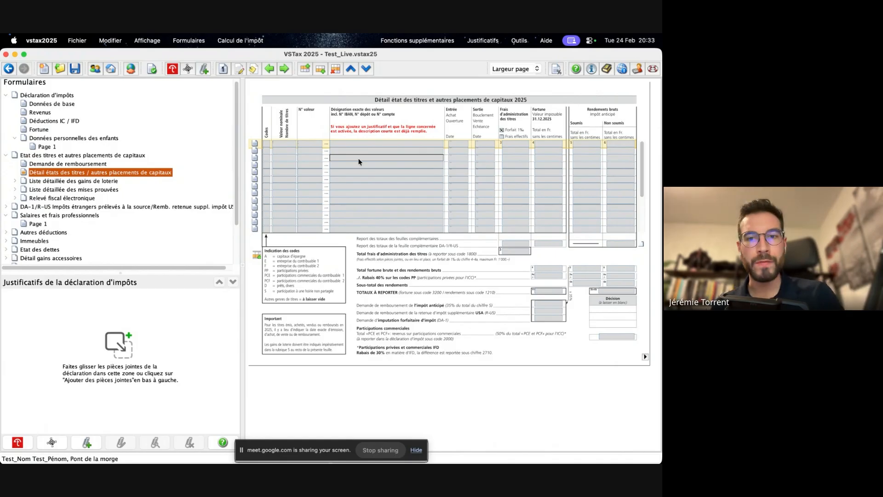
- View the entry form for an Action title, including the number of shares field, and cancel it
{"action": "left_click", "coordinate": [254, 145]}
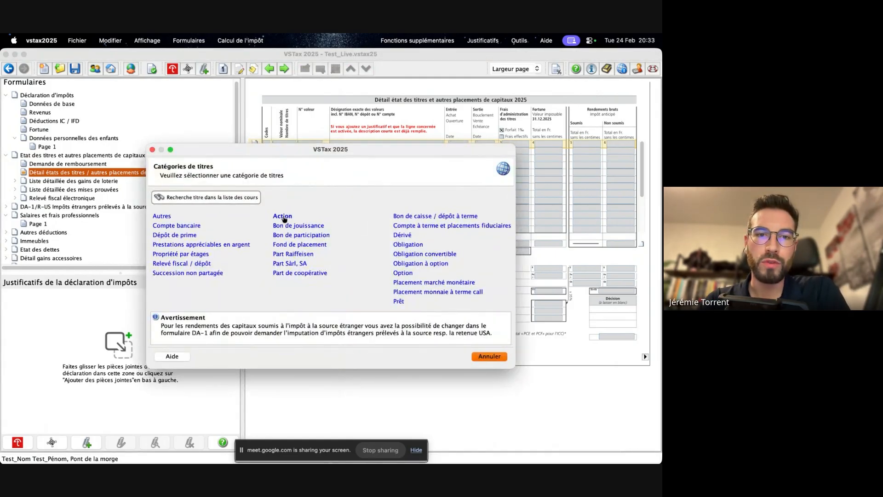
{"action": "left_click", "coordinate": [283, 217]}
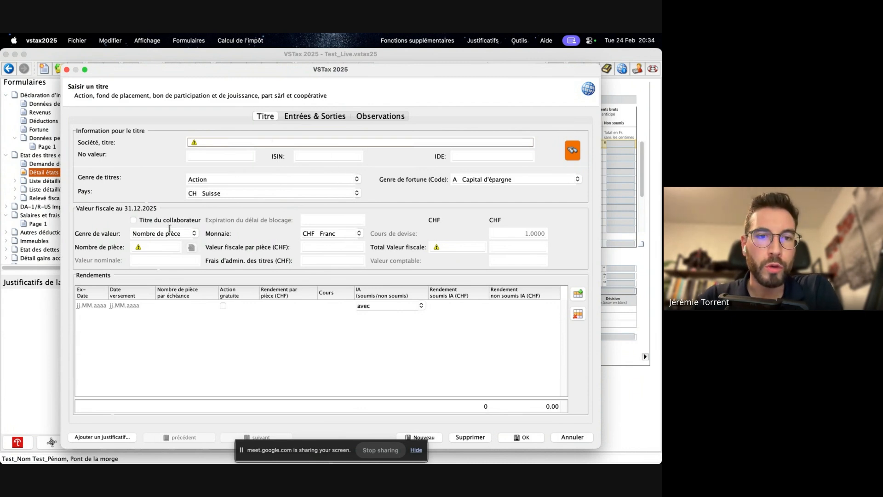
{"action": "left_click", "coordinate": [161, 248]}
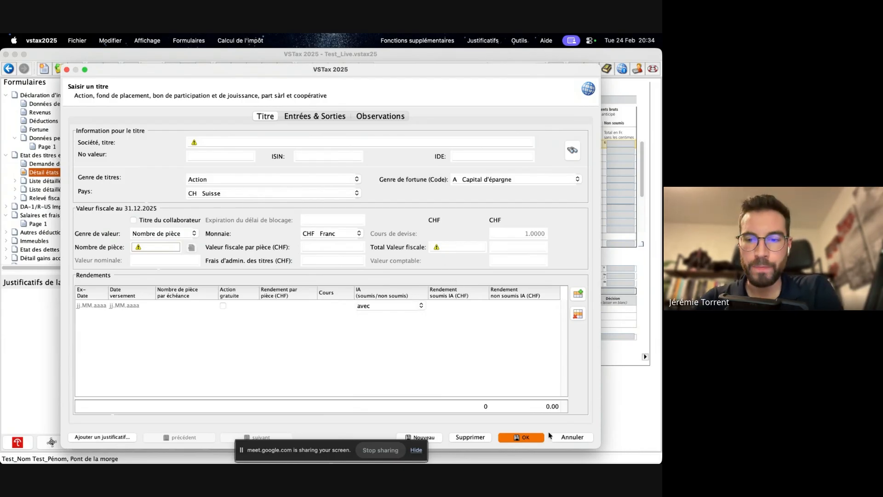
{"action": "left_click", "coordinate": [565, 438]}
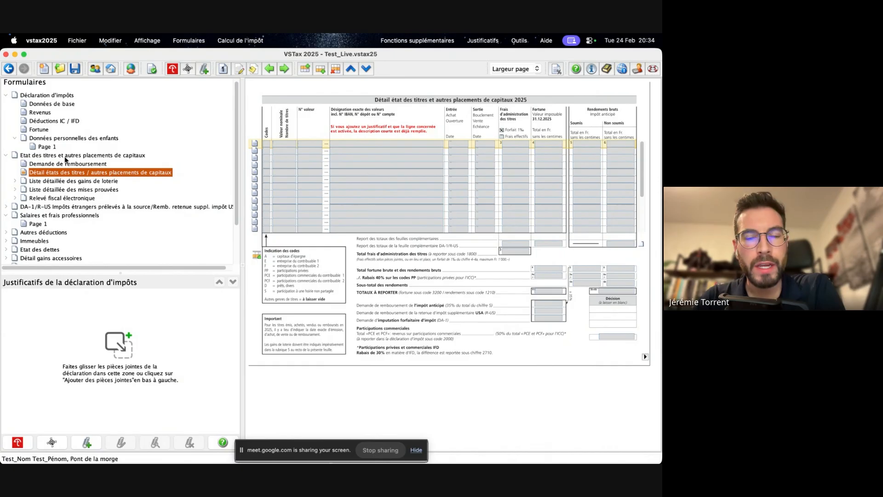
{"action": "left_click", "coordinate": [370, 193]}
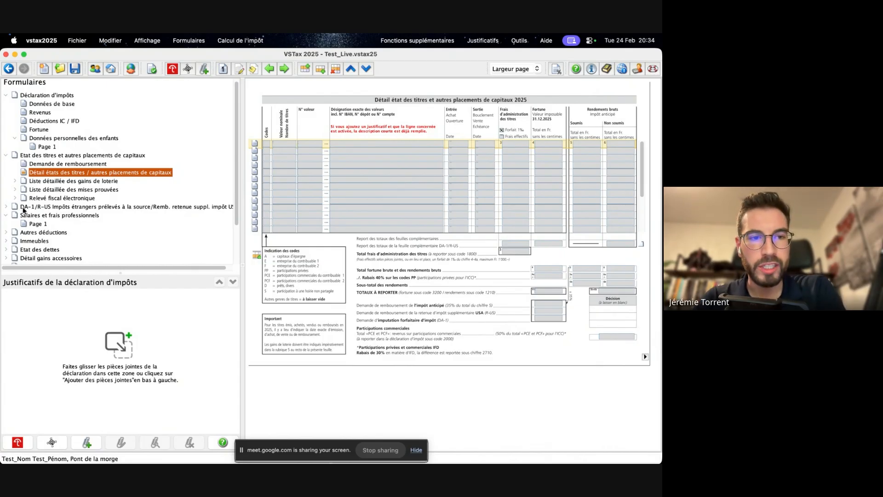
- Start a Relevé fiscal / dépôt title without electronic import, entering the account number and Interactive Broker as the bank
{"action": "left_click", "coordinate": [256, 144]}
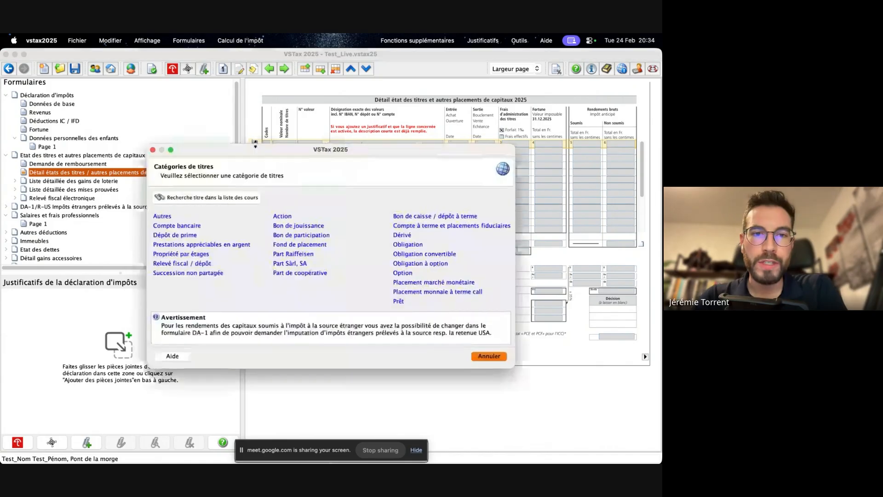
{"action": "left_click", "coordinate": [176, 264]}
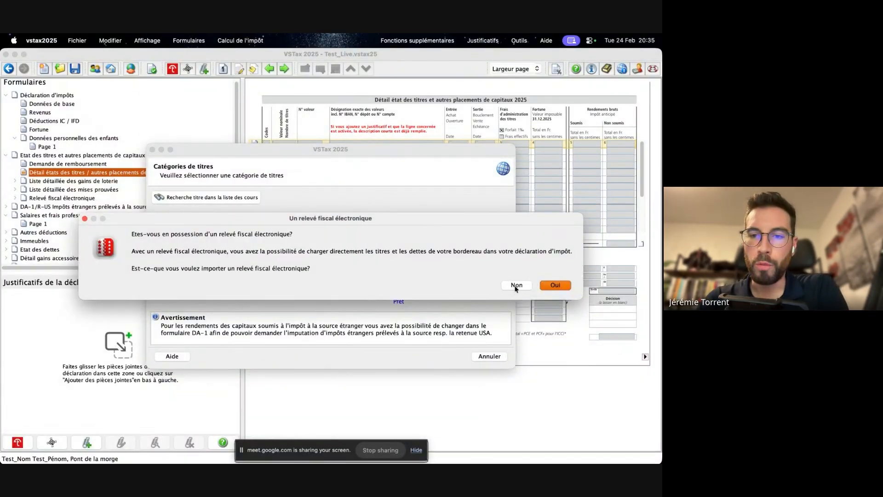
{"action": "left_click", "coordinate": [516, 285]}
{"action": "left_click", "coordinate": [389, 293]}
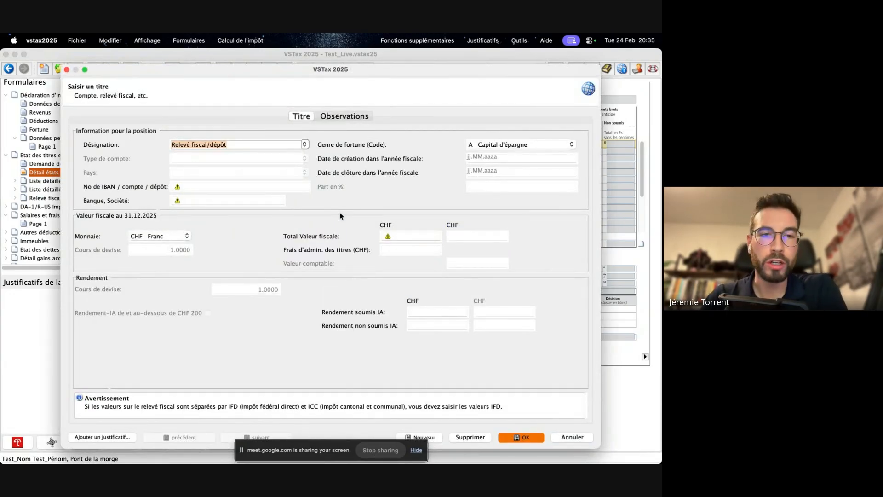
{"action": "left_click", "coordinate": [198, 186]}
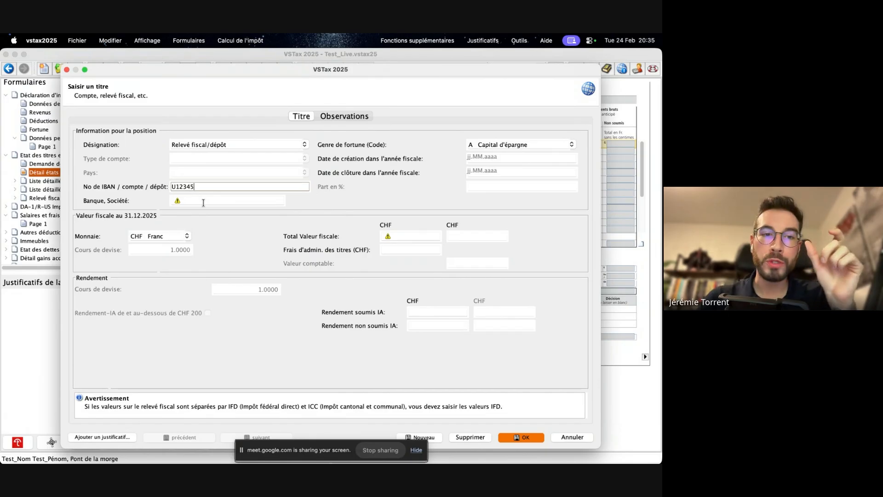
{"action": "left_click", "coordinate": [204, 202]}
{"action": "type", "text": "Int"}
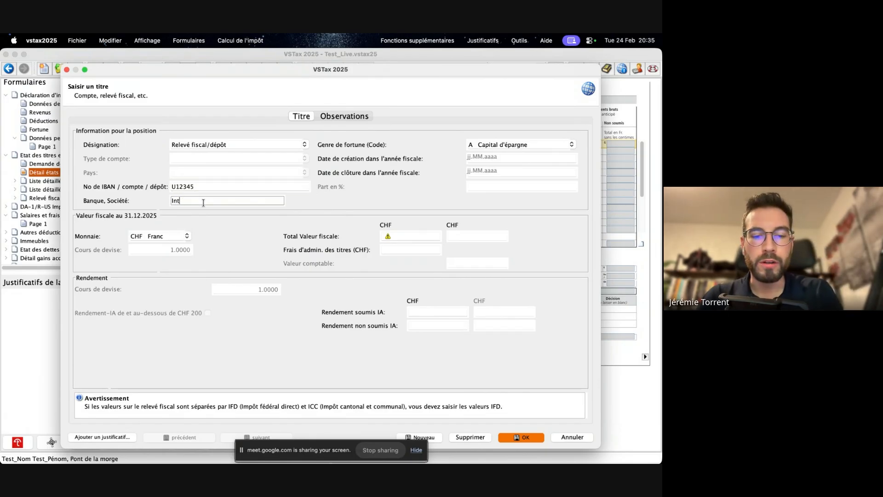
{"action": "type", "text": "eractive Broker"}
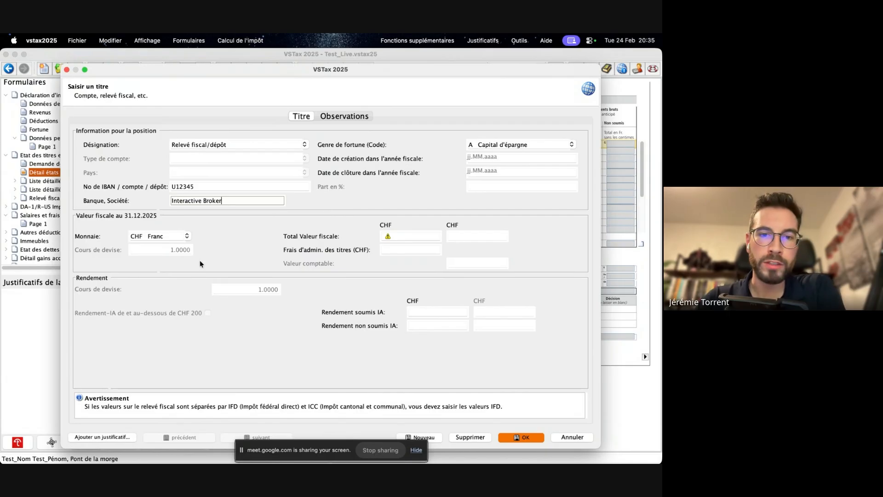
- Switch to Preview and look through the open document for the Total Valeur fiscale of the Interactive Broker account
{"action": "left_click", "coordinate": [394, 237]}
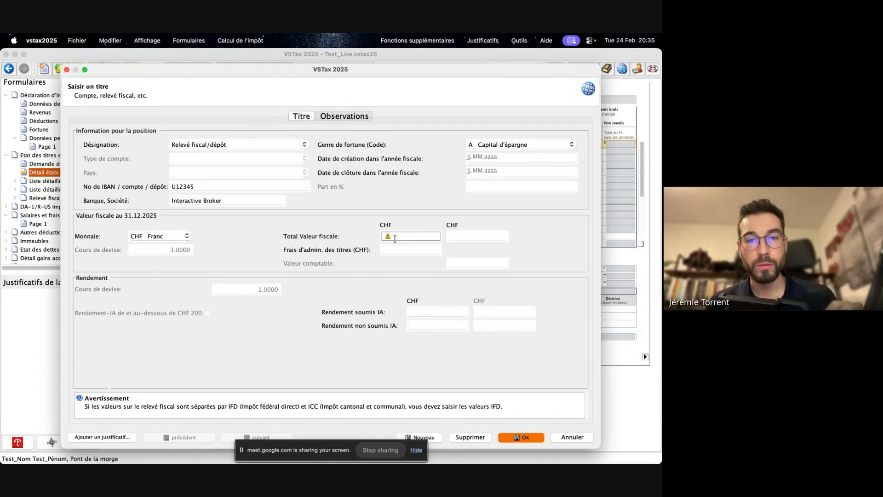
{"action": "key", "text": "super+Tab"}
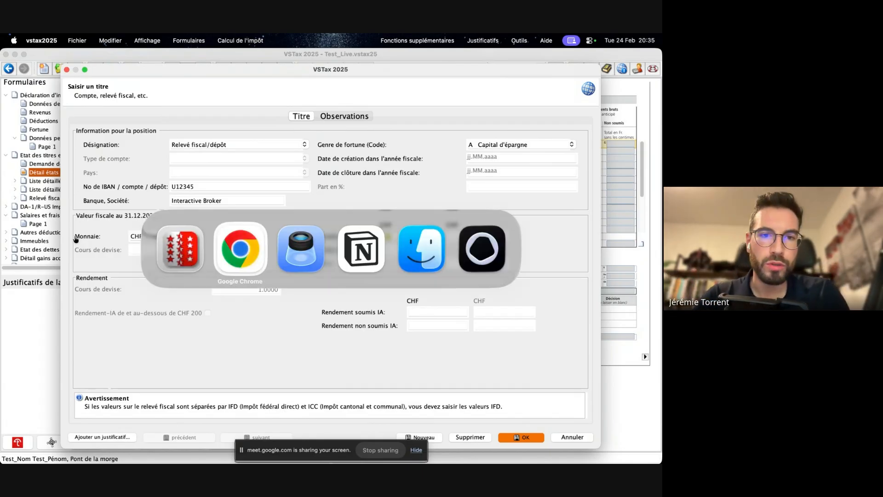
{"action": "key", "text": "super+Tab"}
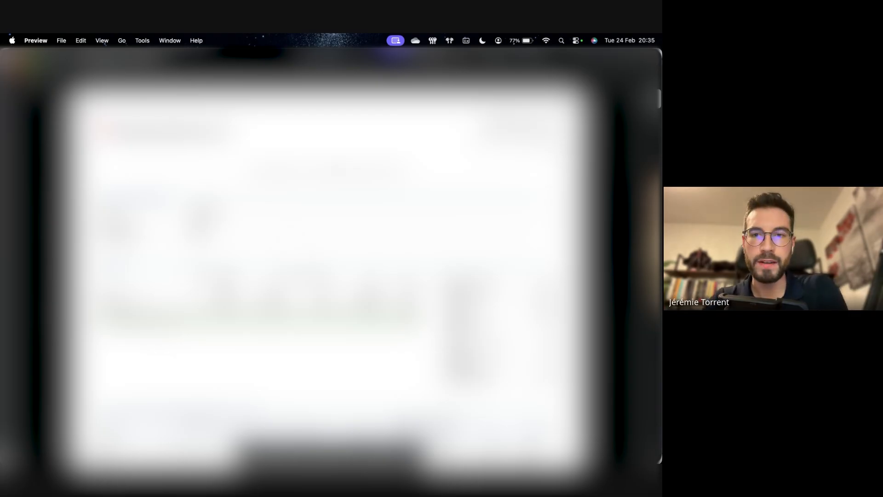
{"action": "scroll", "coordinate": [327, 258], "scroll_direction": "down", "scroll_amount": 10}
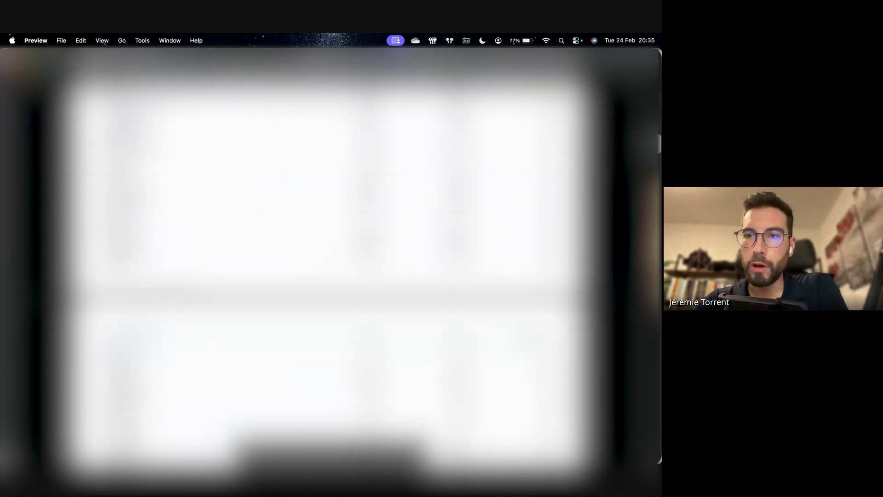
{"action": "scroll", "coordinate": [326, 258], "scroll_direction": "down", "scroll_amount": 8}
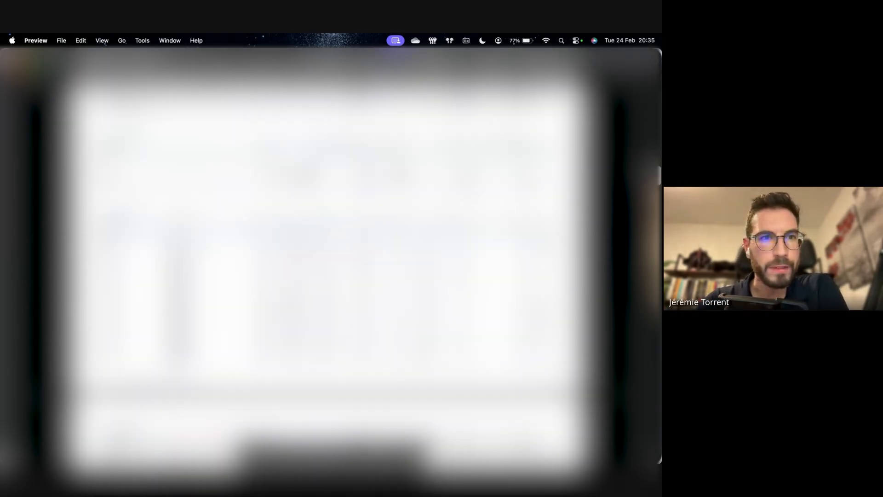
{"action": "scroll", "coordinate": [326, 258], "scroll_direction": "up", "scroll_amount": 18}
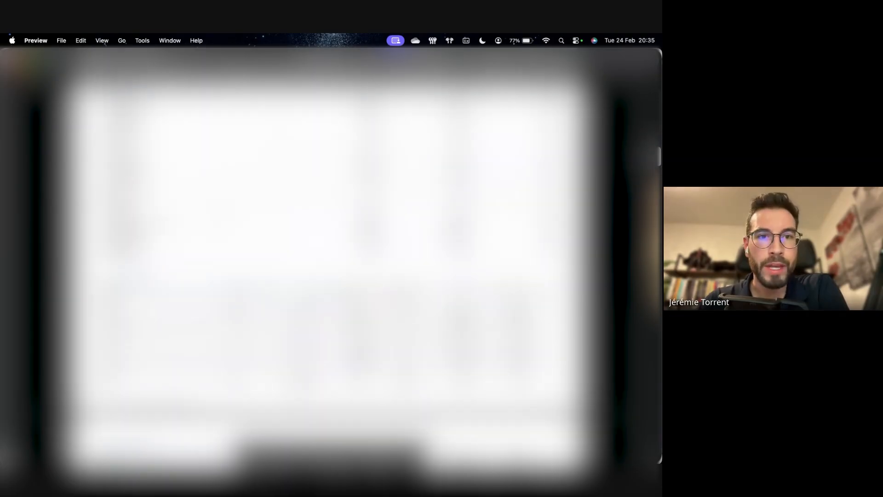
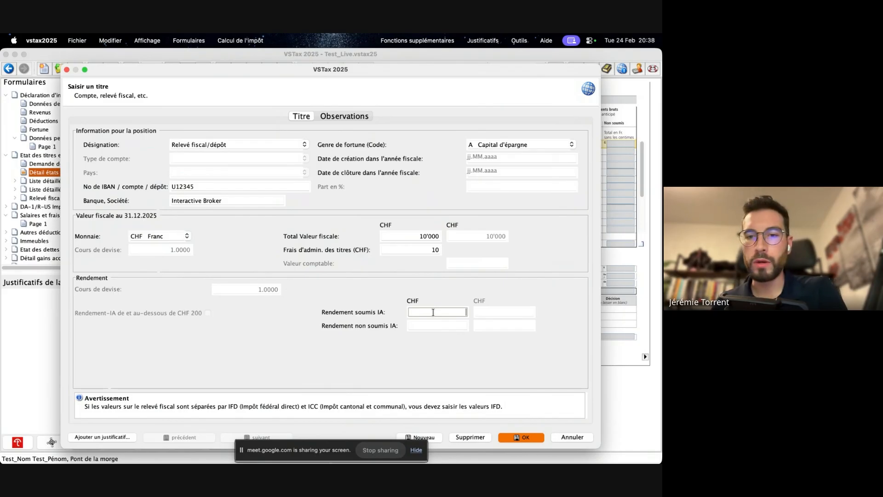
- Enter 5 as the Rendement soumis IA of the Interactive Broker title and save the entry
{"action": "type", "text": "5"}
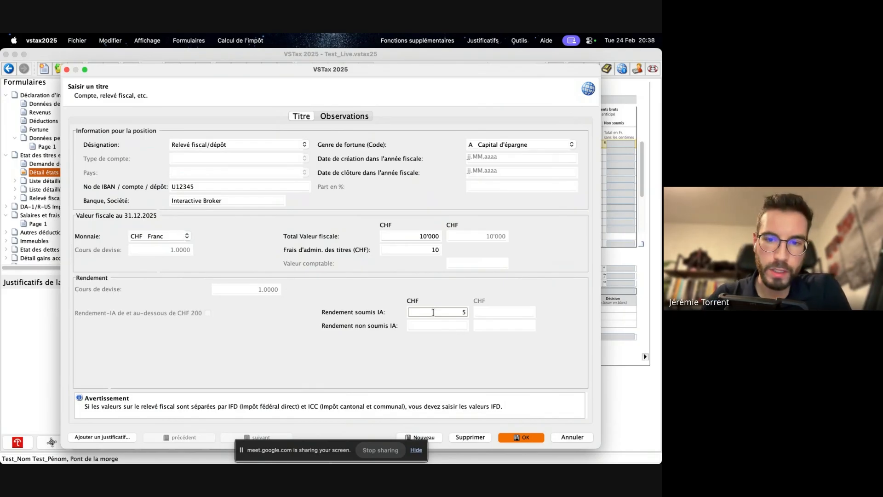
{"action": "left_click", "coordinate": [436, 325]}
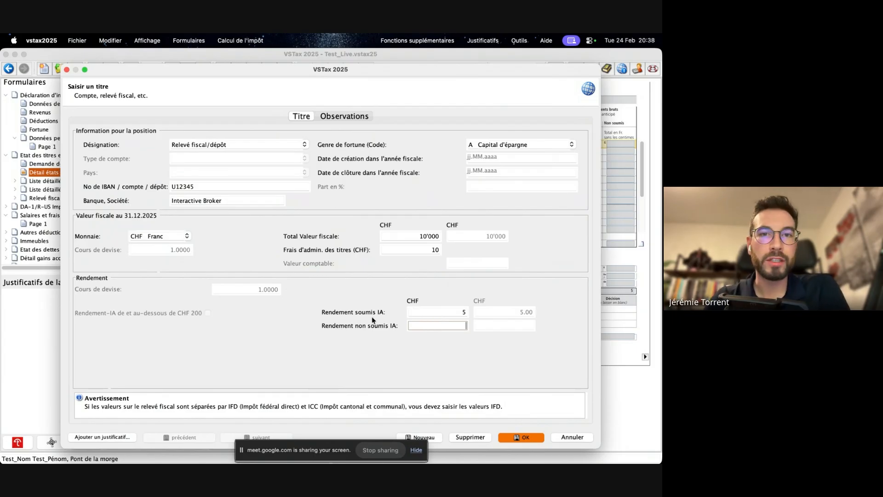
{"action": "left_click", "coordinate": [525, 439]}
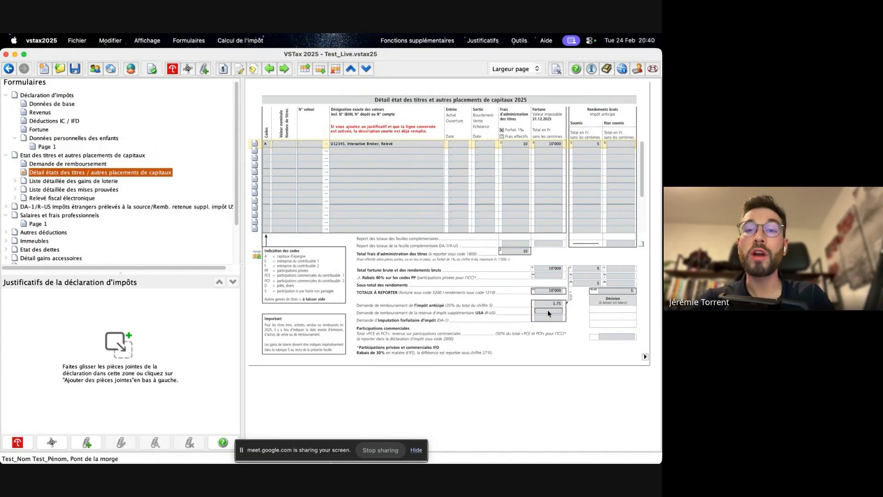
{"action": "left_click", "coordinate": [550, 151]}
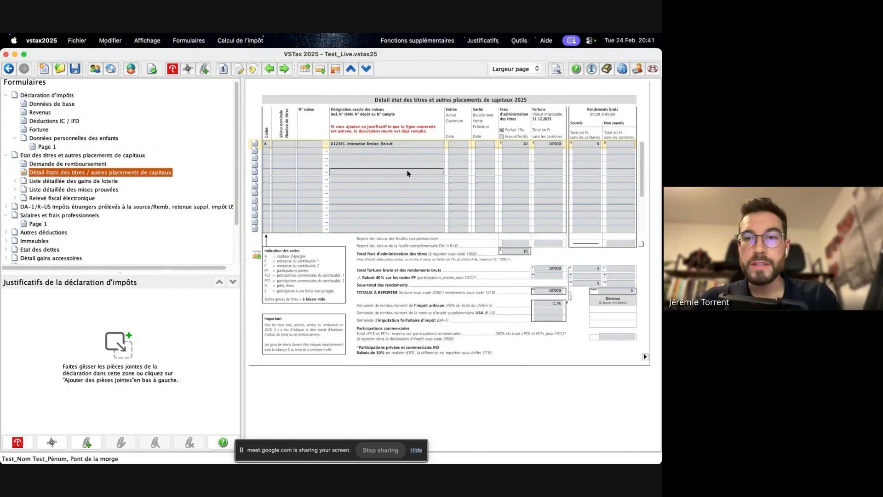
- Start an Action title on the second row of the securities list and search the price list for Nestlé
{"action": "left_click", "coordinate": [255, 153]}
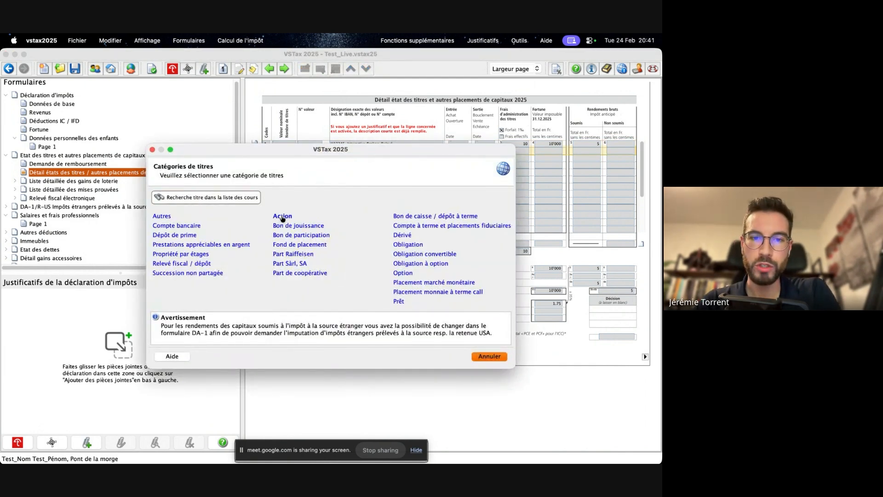
{"action": "left_click", "coordinate": [282, 217]}
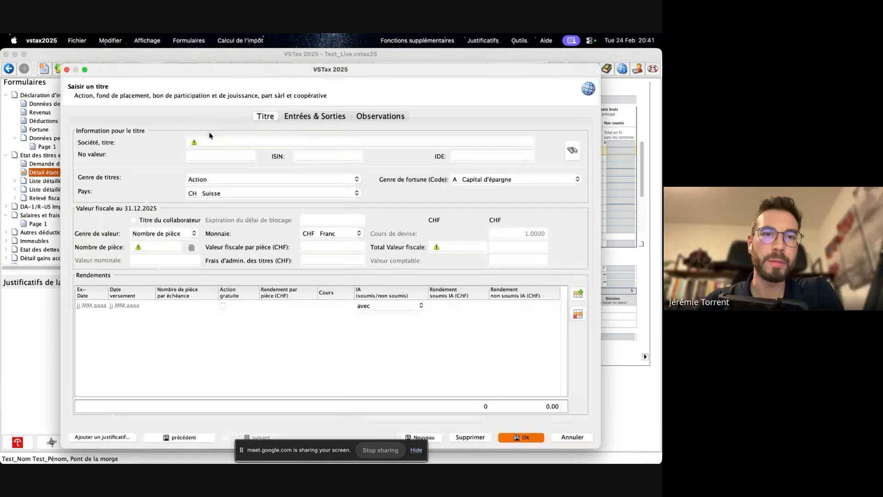
{"action": "left_click", "coordinate": [213, 142]}
{"action": "type", "text": "Nestlé"}
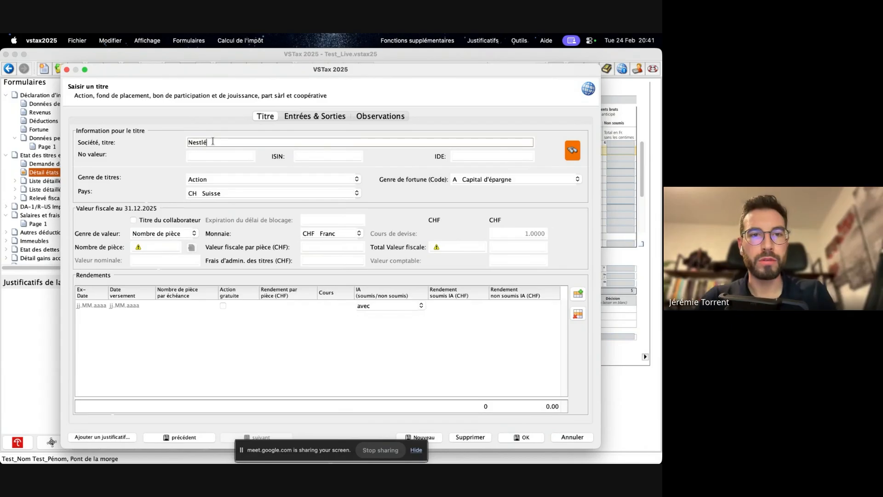
{"action": "key", "text": "Return"}
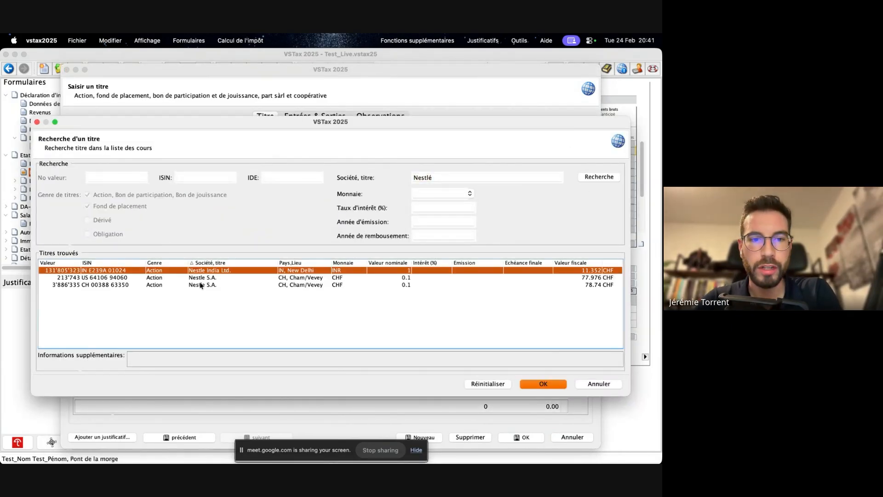
{"action": "left_click", "coordinate": [203, 279]}
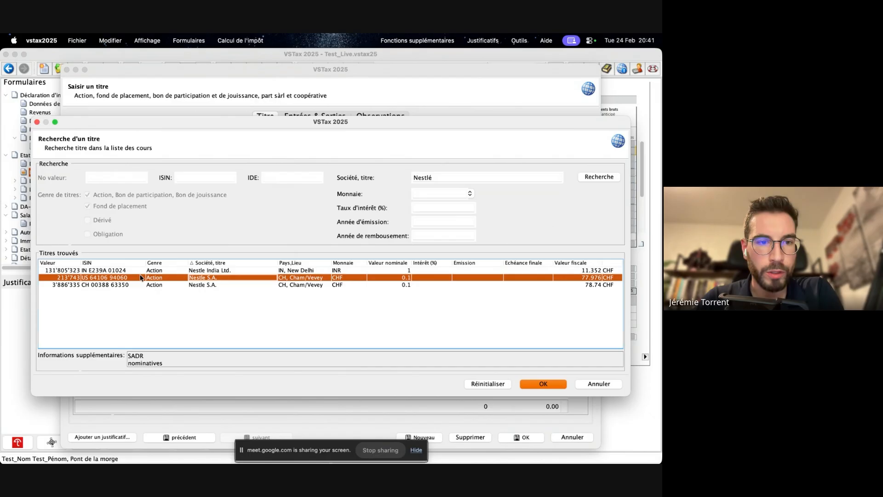
{"action": "left_click", "coordinate": [101, 285]}
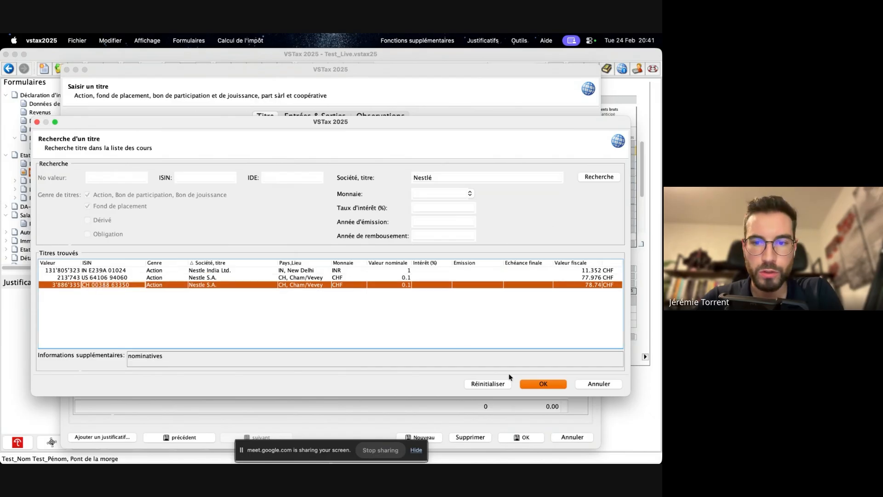
{"action": "left_click", "coordinate": [539, 386]}
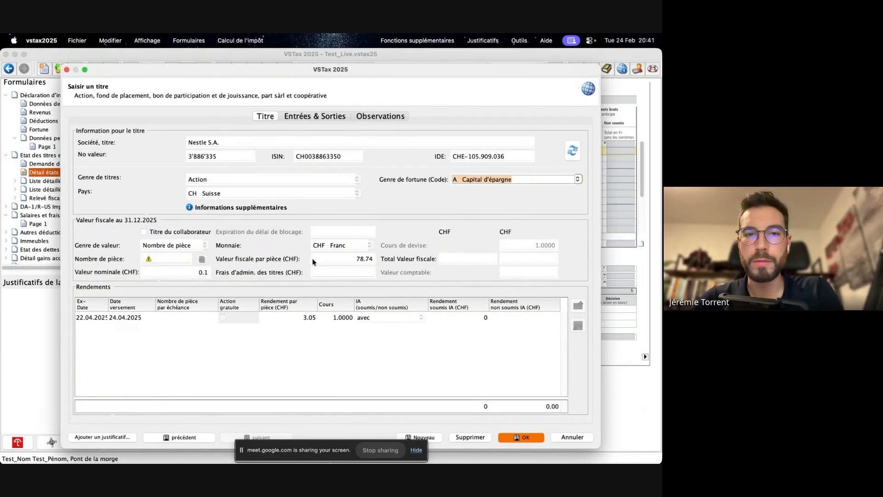
{"action": "left_click", "coordinate": [572, 437]}
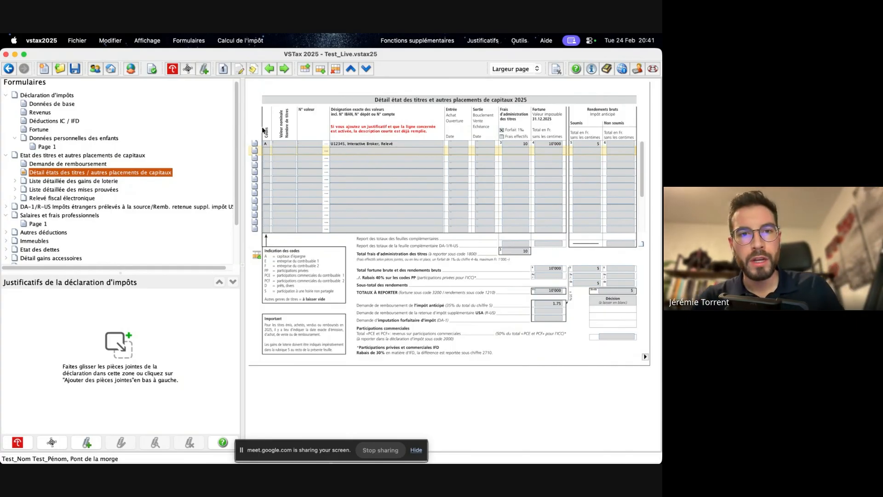
- View the blank Relevé fiscal / dépôt entry form again without the electronic statement import and cancel it
{"action": "left_click", "coordinate": [255, 150]}
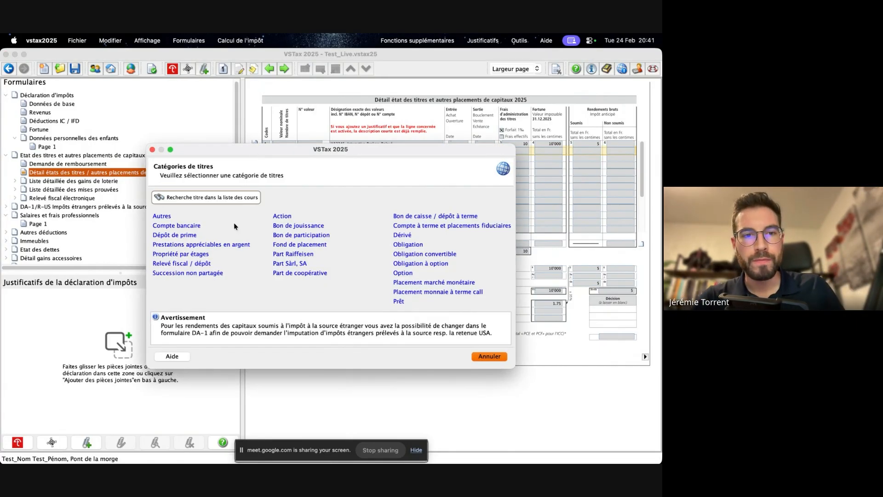
{"action": "left_click", "coordinate": [184, 263]}
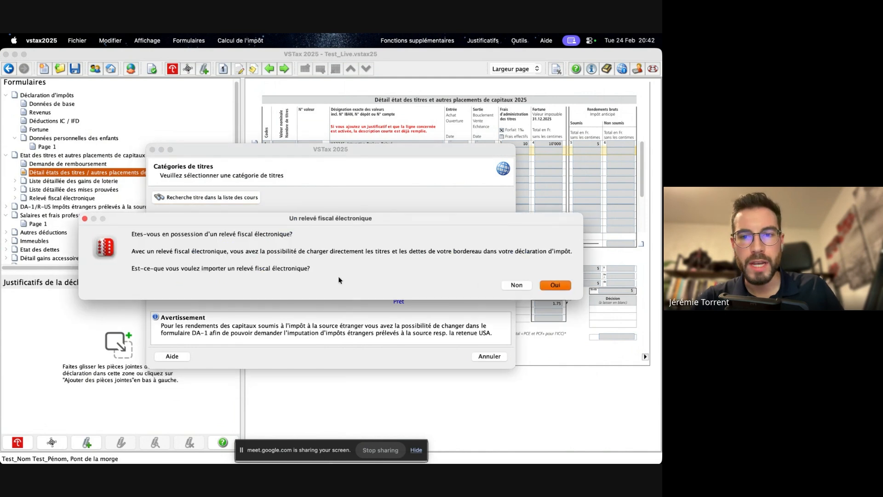
{"action": "left_click", "coordinate": [515, 285]}
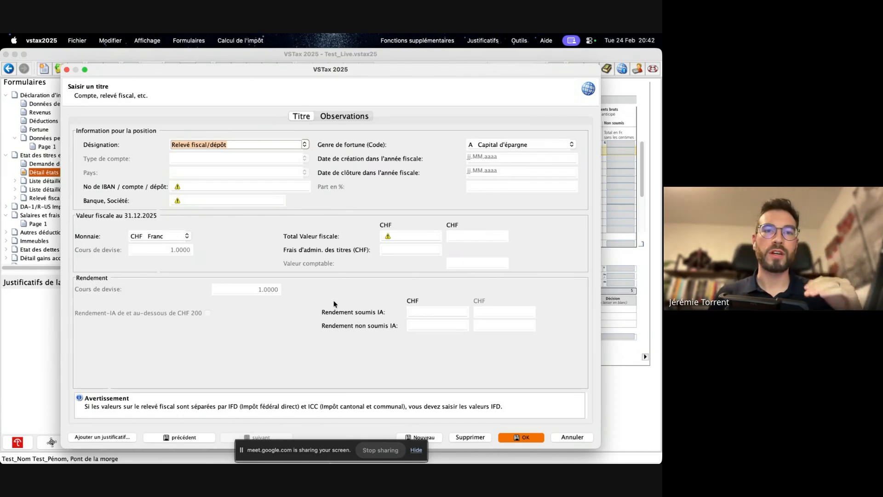
{"action": "left_click", "coordinate": [572, 437]}
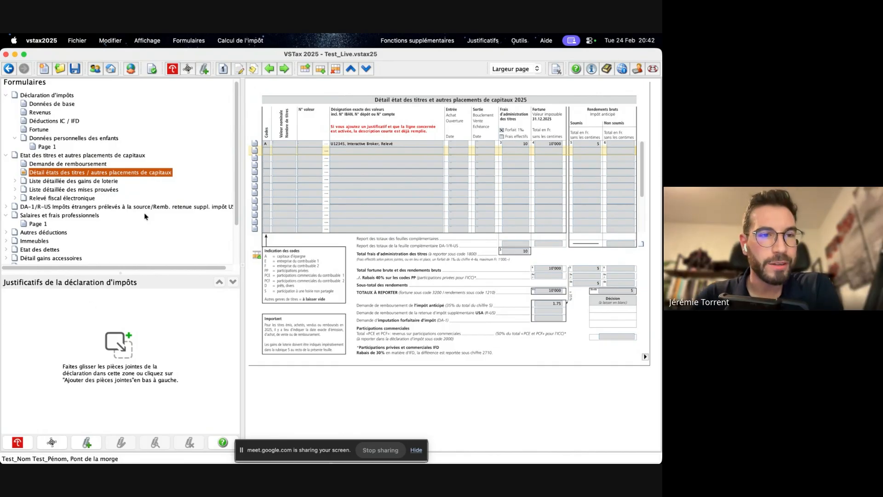
- View the Demande DA-1 / R-US form and open the Détail du DA-1 / R-US form
{"action": "left_click", "coordinate": [6, 206]}
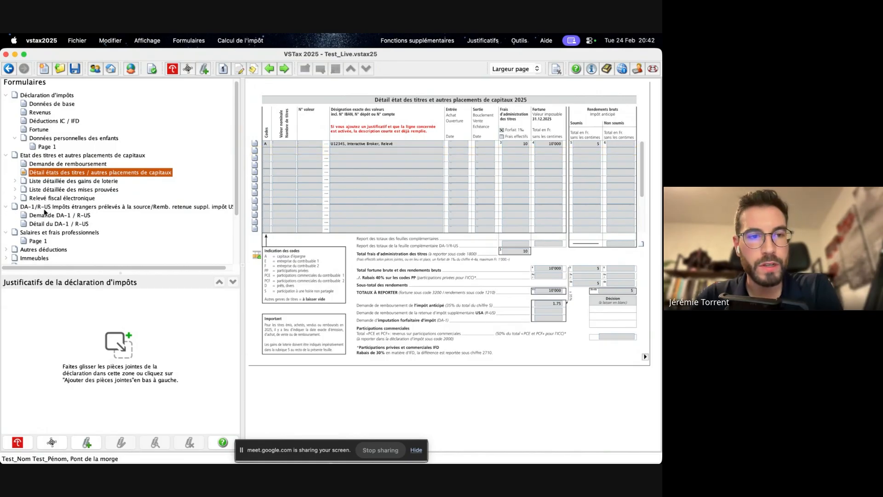
{"action": "left_click", "coordinate": [51, 217]}
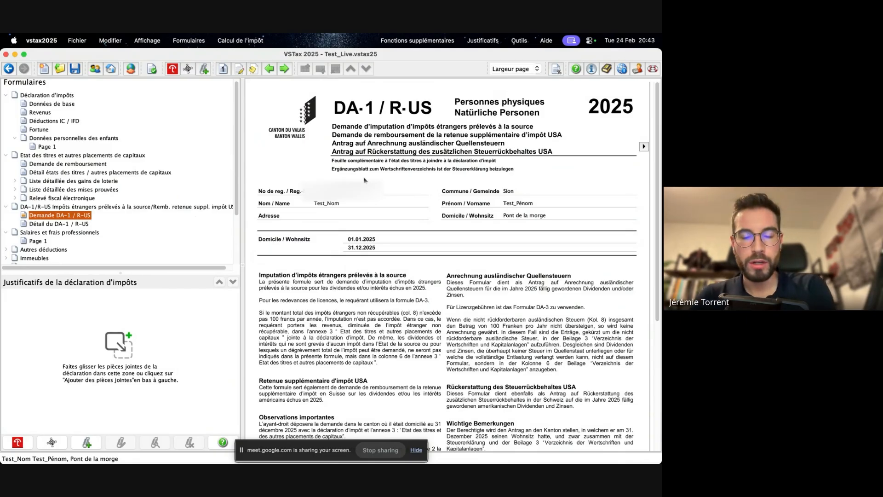
{"action": "left_click", "coordinate": [57, 225]}
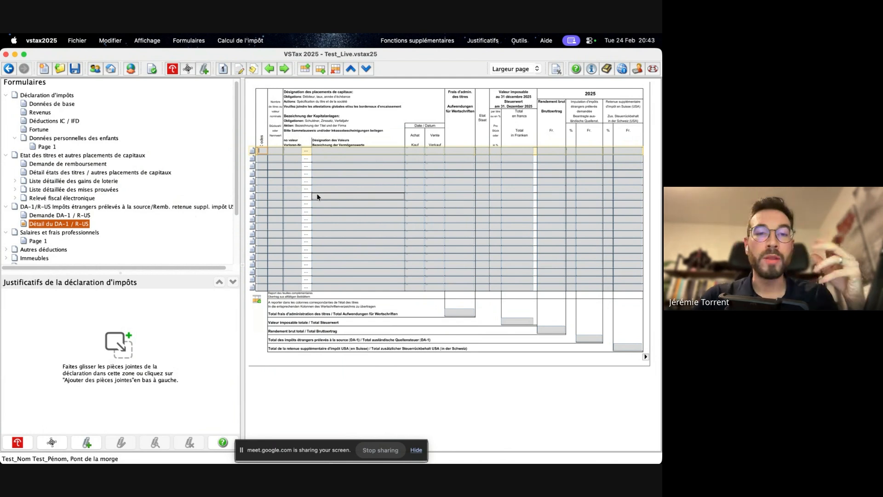
- Start a Relevé fiscal title in the DA-1 detail without electronic import, entering the account number and Interactive Broker as the bank
{"action": "left_click", "coordinate": [252, 151]}
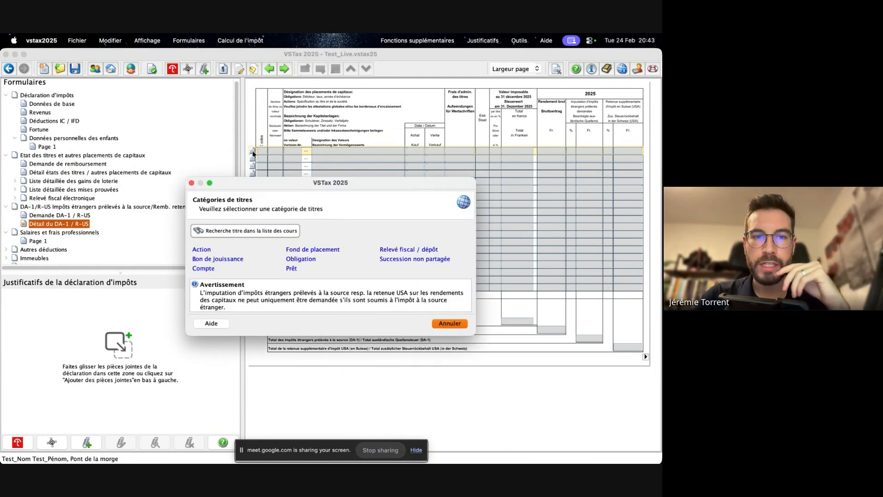
{"action": "left_click", "coordinate": [399, 253]}
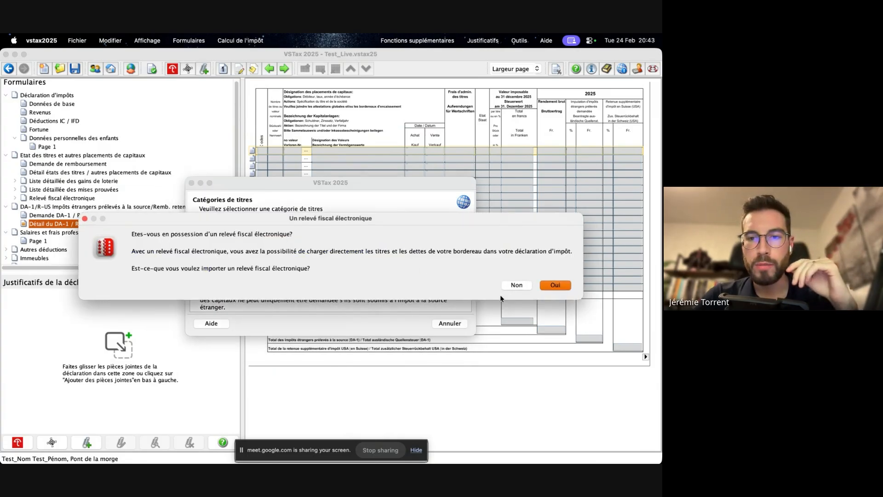
{"action": "left_click", "coordinate": [517, 286]}
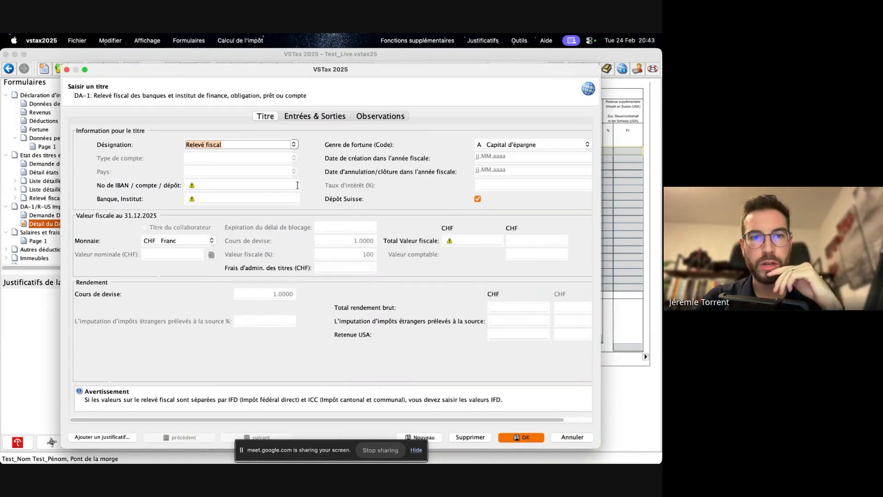
{"action": "left_click", "coordinate": [236, 187]}
{"action": "type", "text": "U12"}
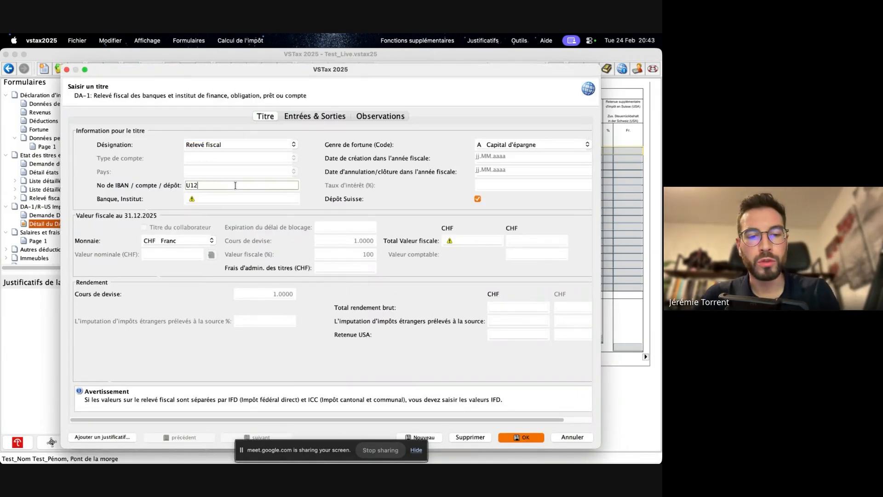
{"action": "type", "text": "345"}
{"action": "left_click", "coordinate": [220, 197]}
{"action": "type", "text": "Interqc"}
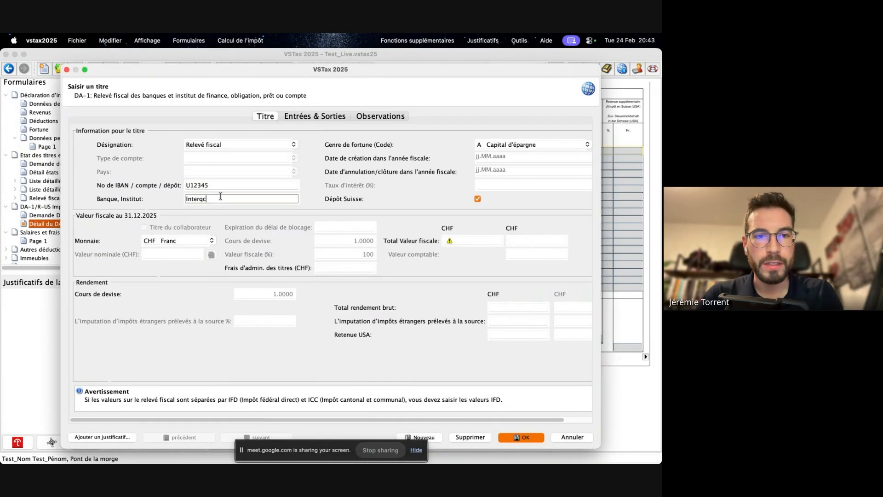
{"action": "key", "text": "BackSpace"}
{"action": "type", "text": "active "}
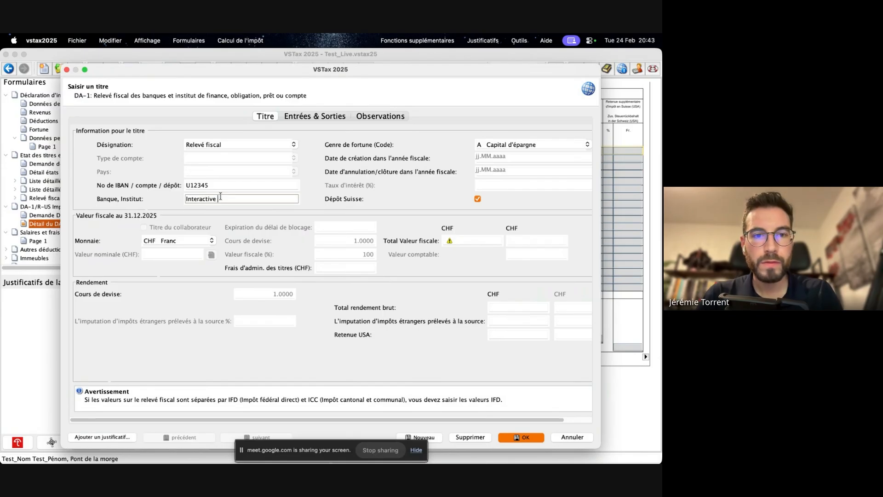
{"action": "type", "text": "Broker"}
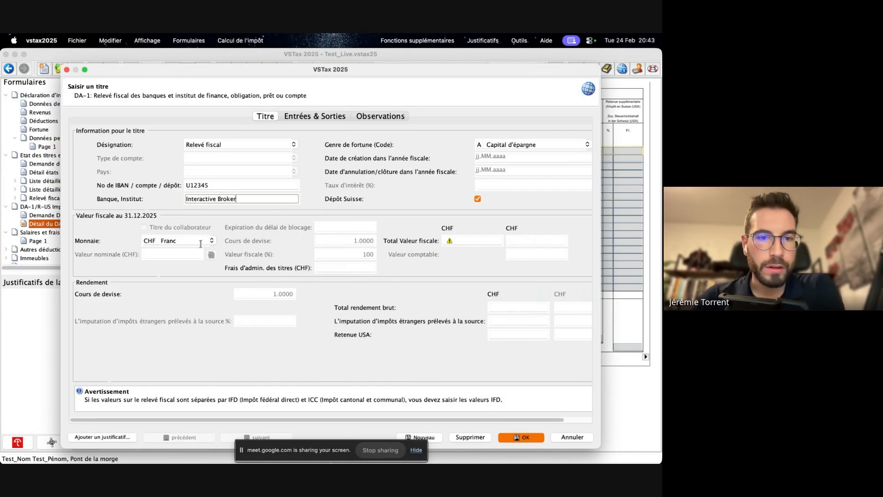
- Set the DA-1 title's Total Valeur fiscale to 20'000 and its securities administration fees to 20 CHF
{"action": "left_click", "coordinate": [454, 241]}
{"action": "type", "text": "2"}
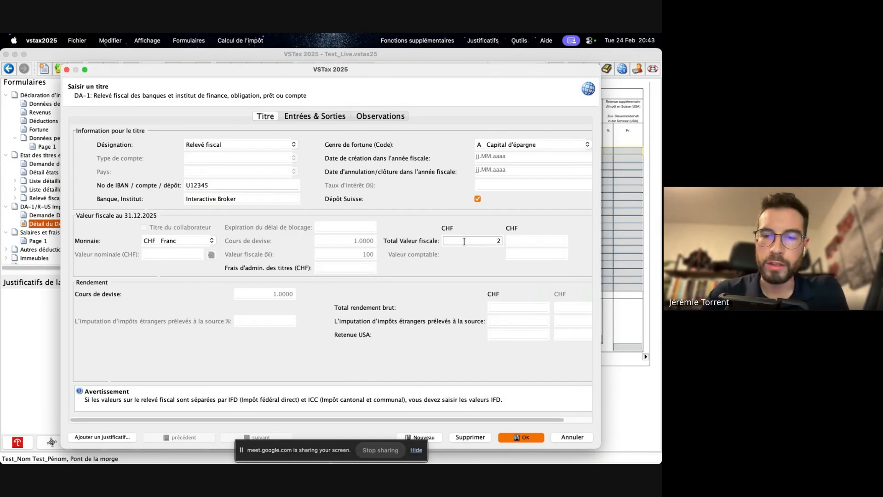
{"action": "type", "text": "0000"}
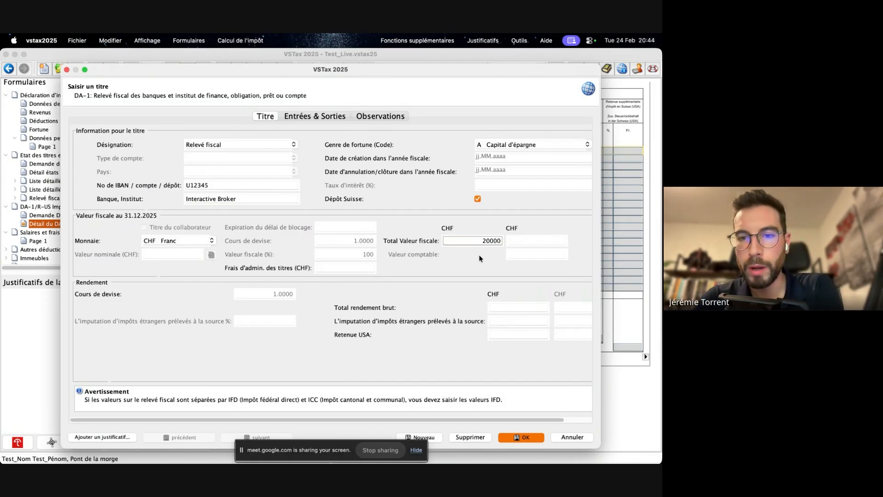
{"action": "left_click", "coordinate": [366, 267]}
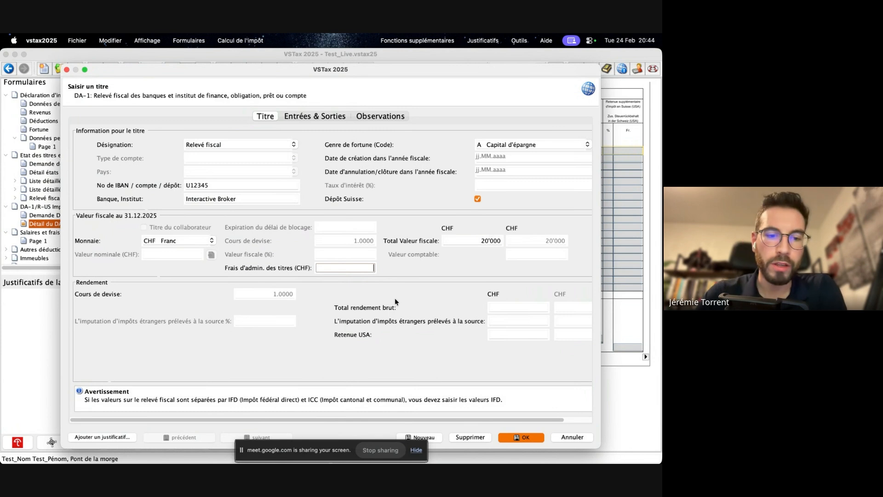
{"action": "type", "text": "20"}
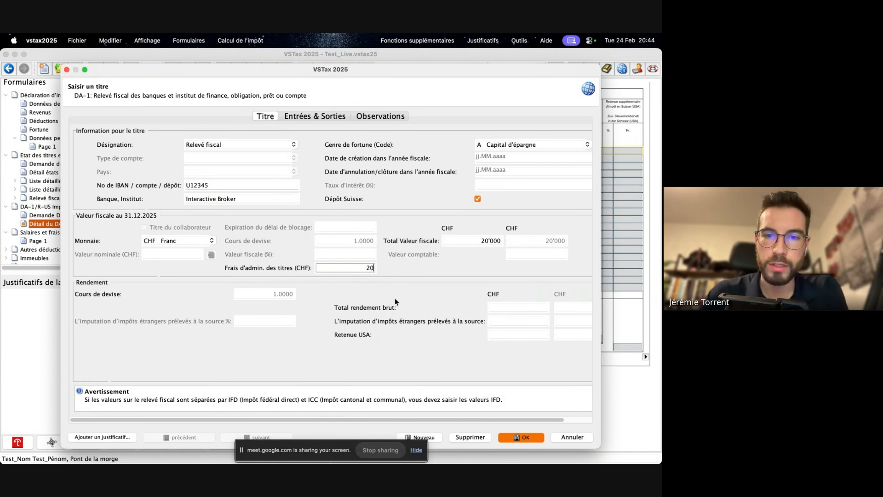
- Switch to Preview to consult the Actif net figures in the Interactive Brokers account statement, and return to the DA-1 title in VSTax
{"action": "left_click", "coordinate": [479, 241]}
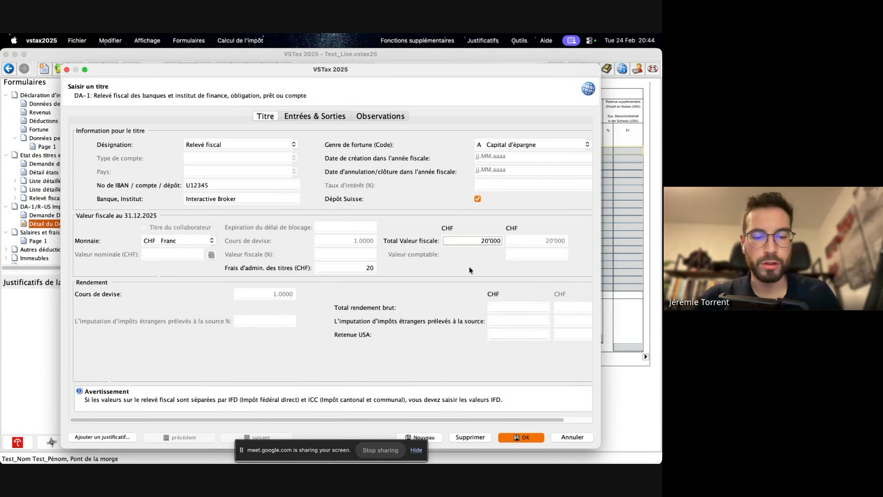
{"action": "key", "text": "super+Tab"}
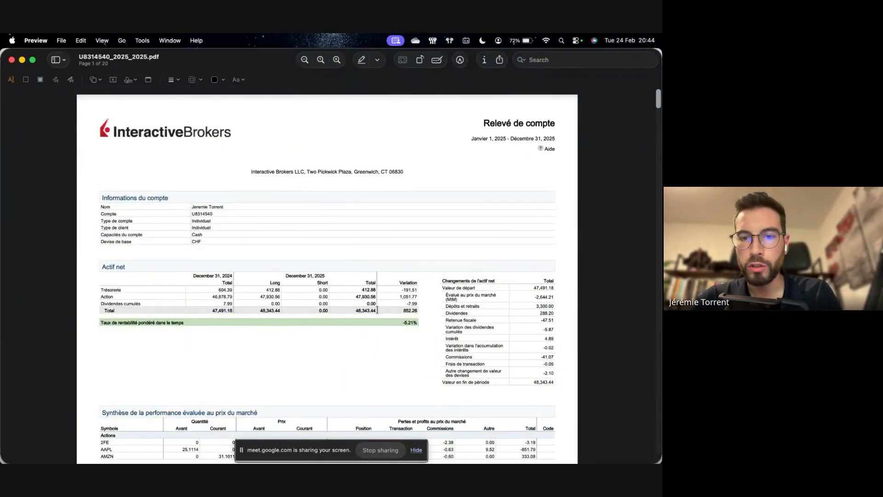
{"action": "key", "text": "super+Tab"}
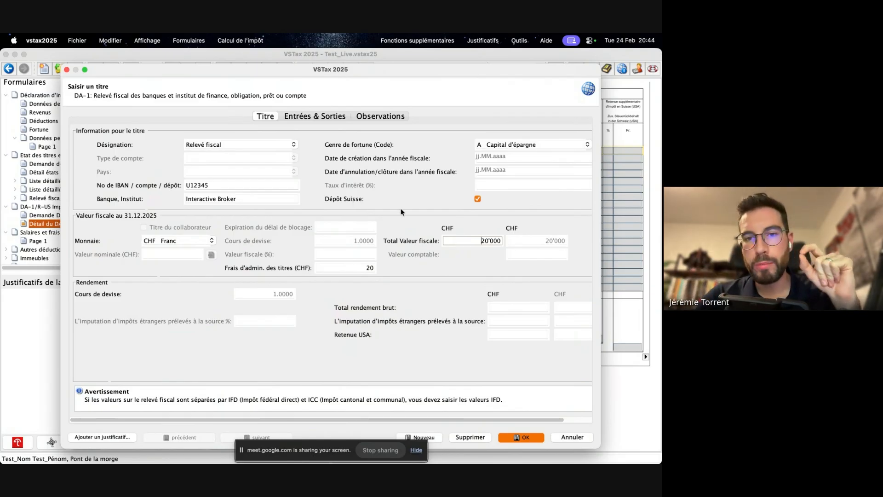
- Disable the Dépôt Suisse option to see its effect on the Retenue USA field, and enable it again
{"action": "left_click", "coordinate": [477, 199]}
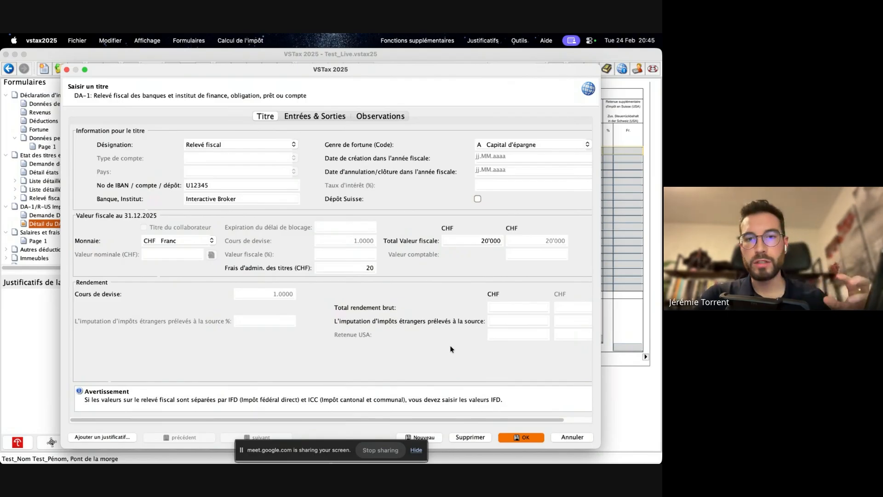
{"action": "left_click", "coordinate": [478, 199]}
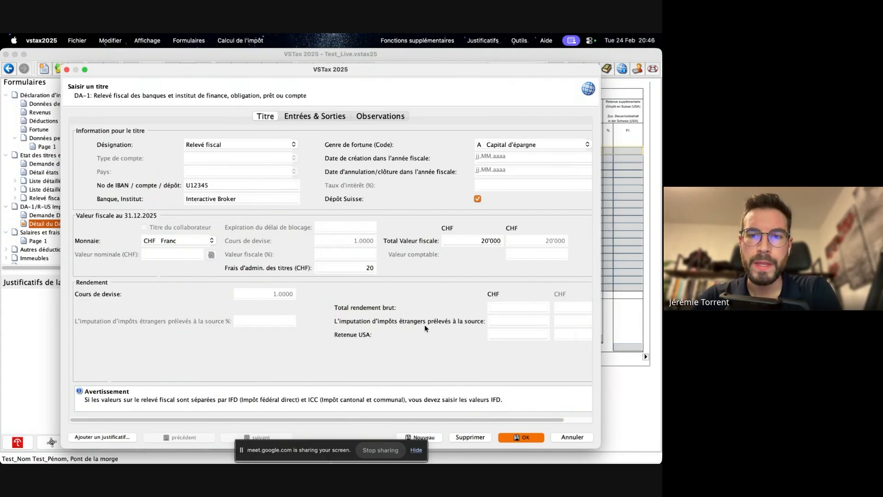
- Disable the Dépôt Suisse option for the Interactive Broker title
{"action": "left_click", "coordinate": [494, 336]}
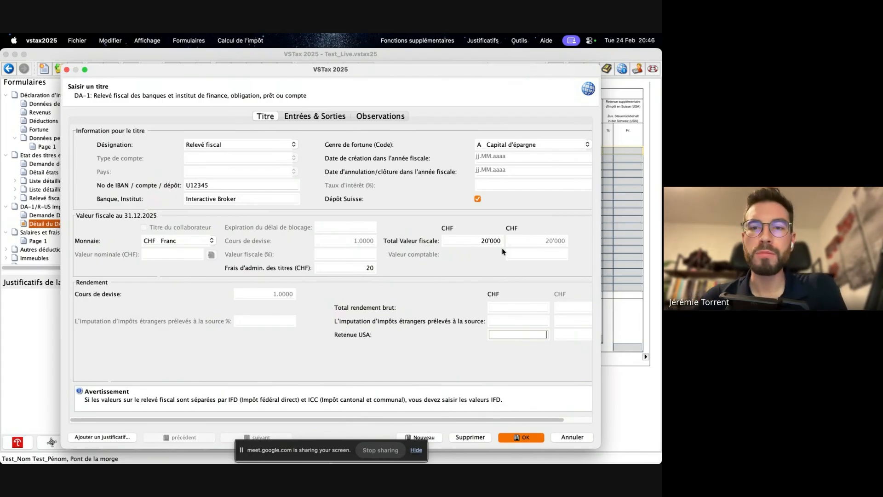
{"action": "left_click", "coordinate": [477, 199]}
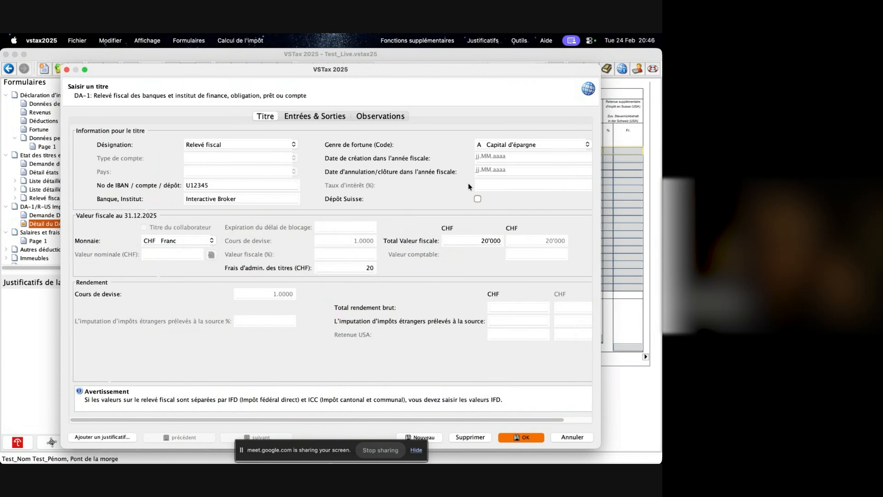
{"action": "left_click", "coordinate": [482, 241]}
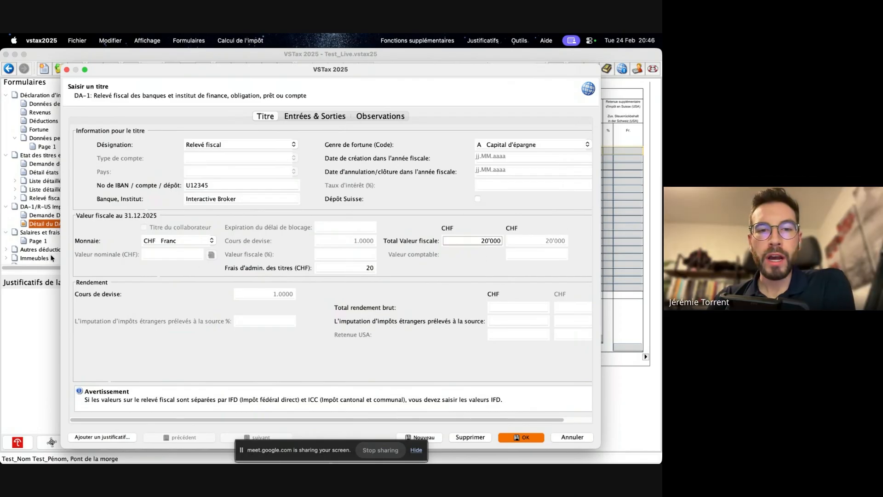
- Switch to Preview to consult the brokerage account statement again, and return to the open DA-1 title in VSTax
{"action": "mouse_move", "coordinate": [2, 254]}
{"action": "left_click", "coordinate": [18, 316]}
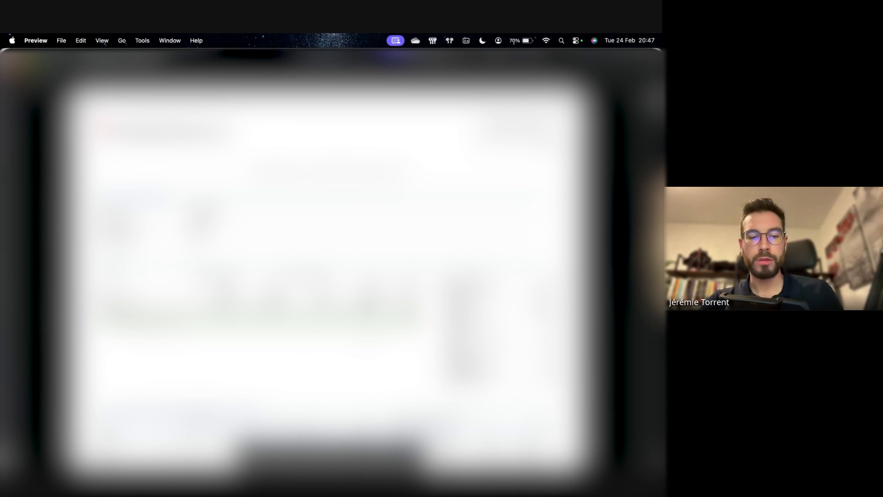
{"action": "key", "text": "super+Tab"}
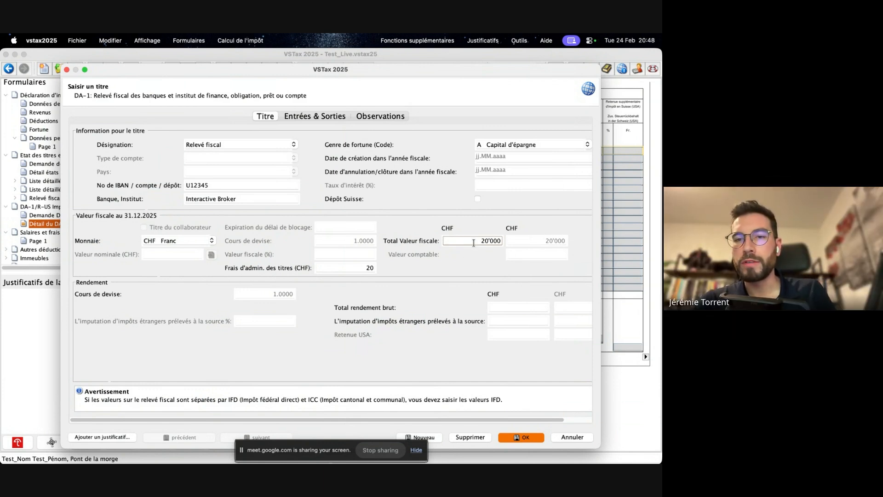
- Save the Interactive Broker title to the DA-1 detail list and reopen it for editing
{"action": "left_click_drag", "start_coordinate": [474, 243], "coordinate": [511, 244]}
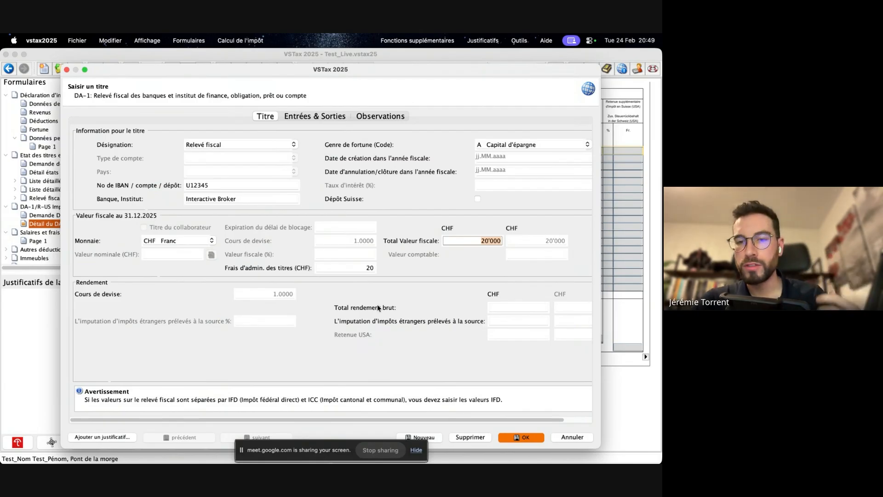
{"action": "left_click", "coordinate": [529, 307]}
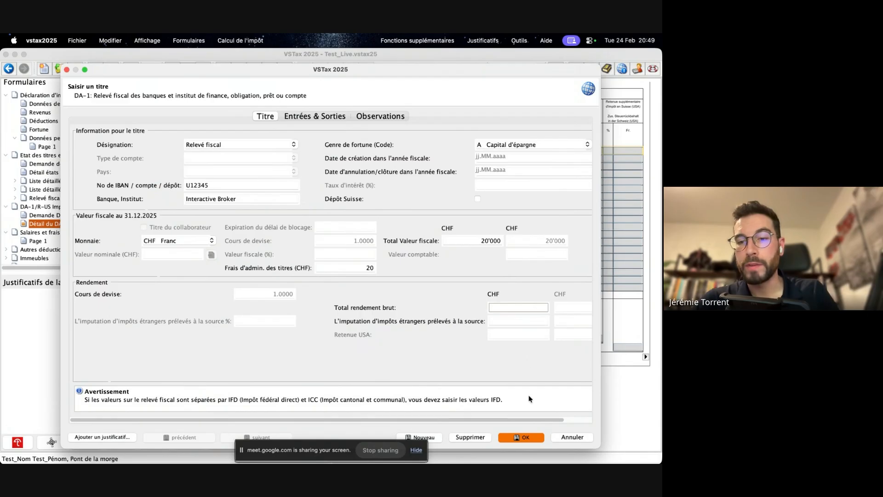
{"action": "left_click", "coordinate": [524, 437]}
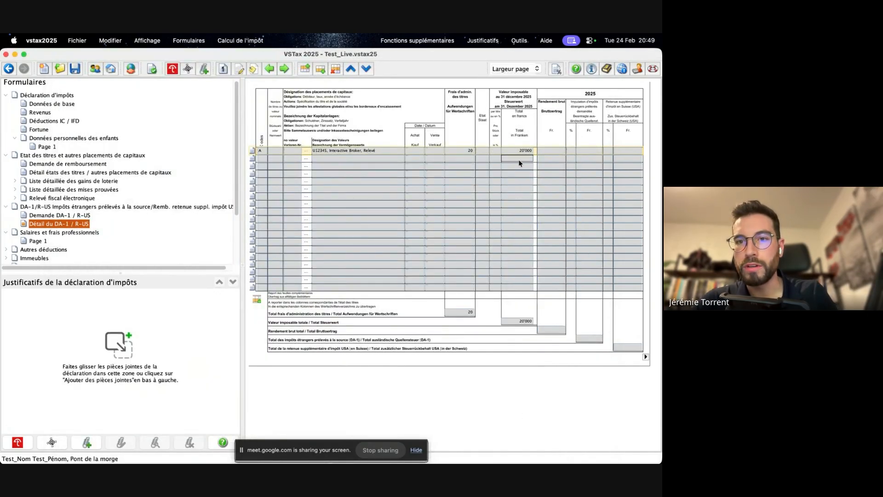
{"action": "left_click", "coordinate": [252, 152]}
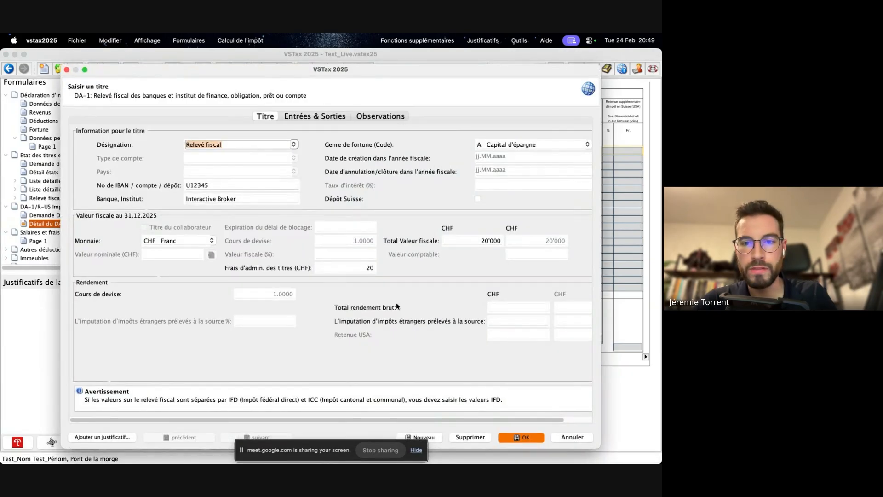
- Try a Total rendement brut of 200 CHF on the Interactive Broker title, and clear the value again
{"action": "left_click", "coordinate": [504, 307]}
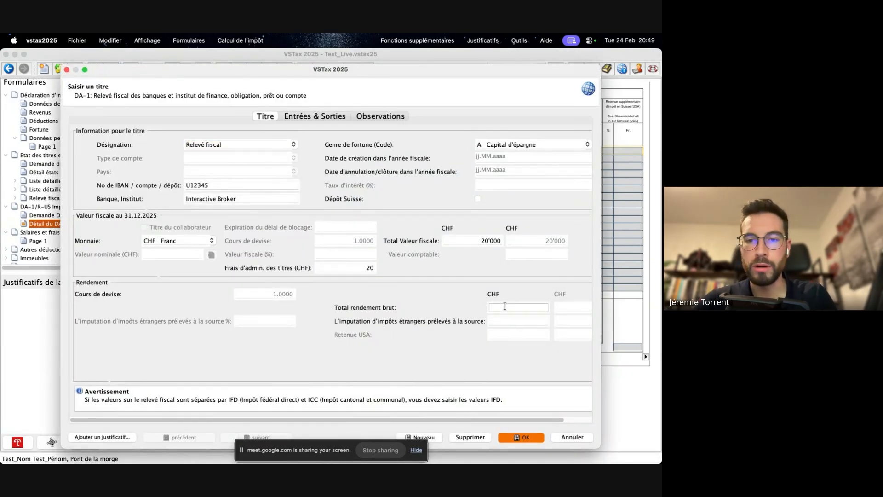
{"action": "type", "text": "200"}
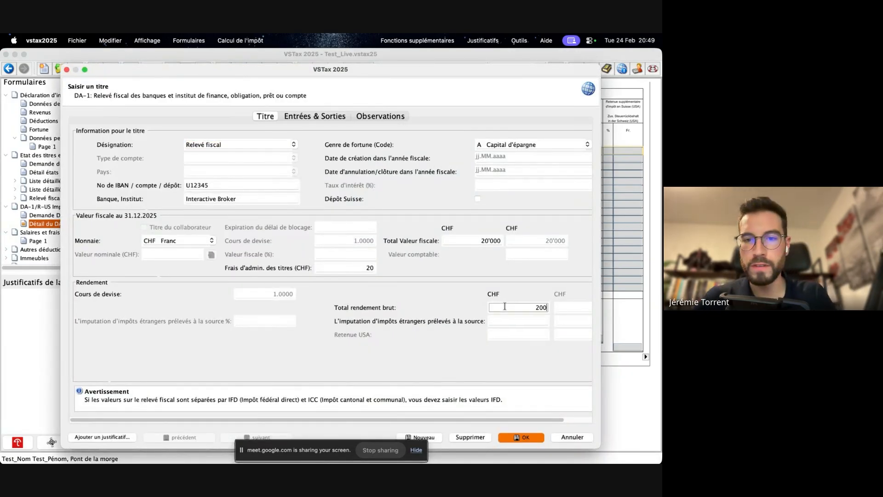
{"action": "left_click", "coordinate": [511, 319]}
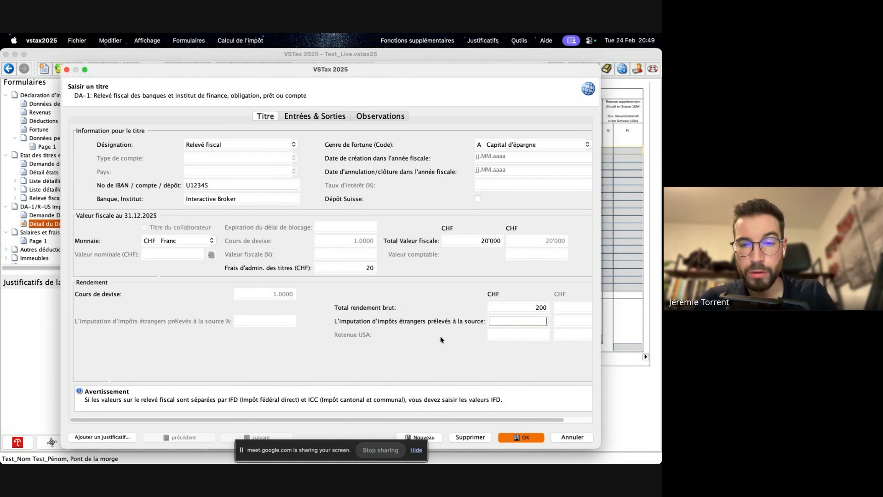
{"action": "left_click", "coordinate": [518, 307]}
{"action": "key", "text": "BackSpace"}
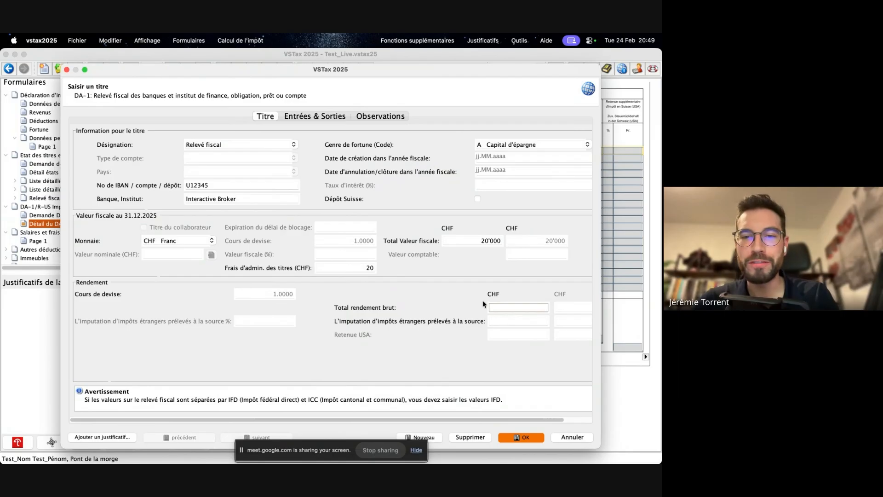
- Switch to Preview to examine the later pages of the account statement, with Calculator open and placed beside the figures
{"action": "key", "text": "super+Tab"}
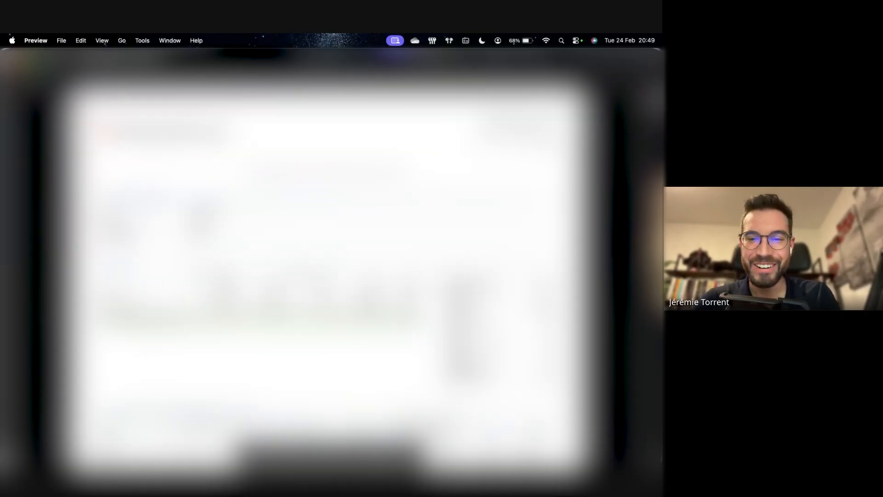
{"action": "scroll", "coordinate": [327, 276], "scroll_direction": "down", "scroll_amount": 20}
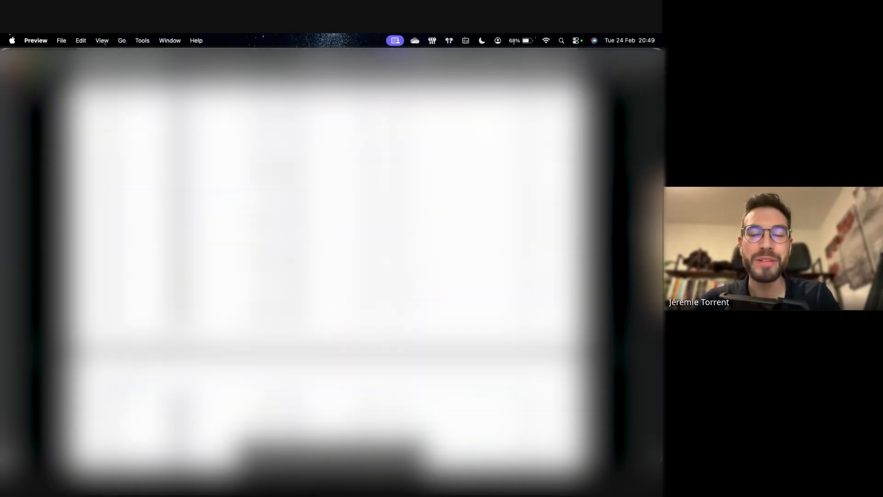
{"action": "scroll", "coordinate": [327, 276], "scroll_direction": "down", "scroll_amount": 15}
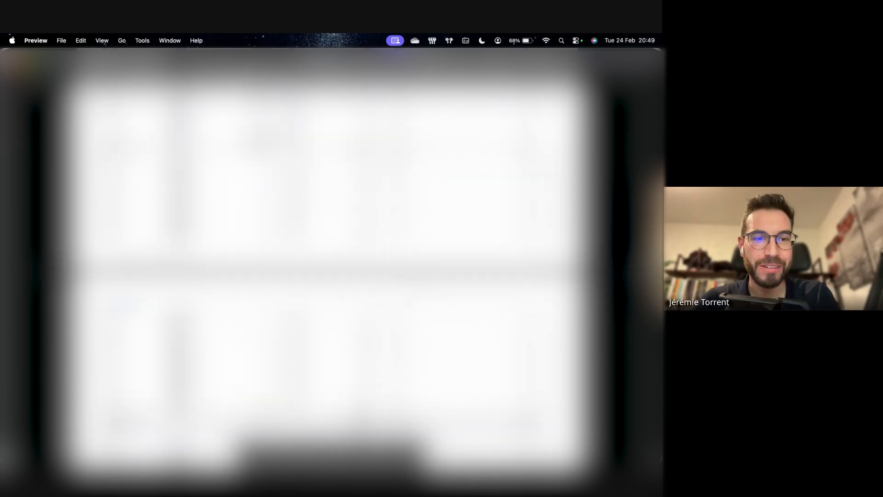
{"action": "scroll", "coordinate": [328, 276], "scroll_direction": "down", "scroll_amount": 15}
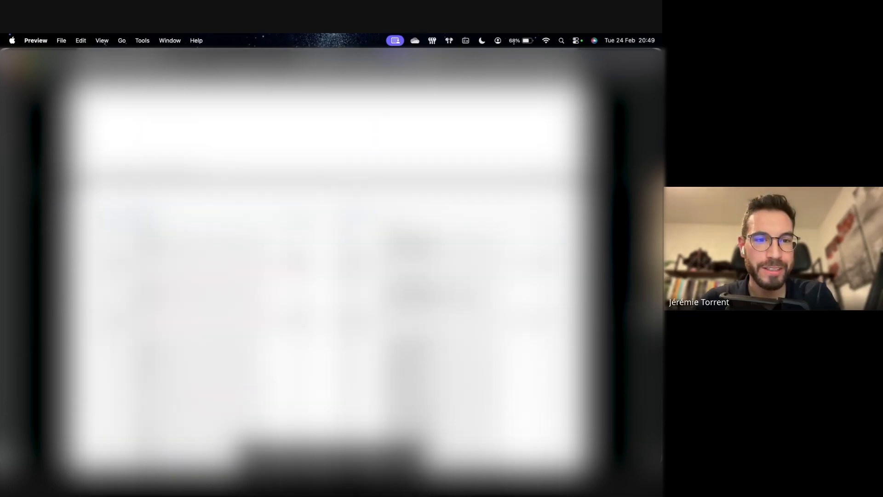
{"action": "scroll", "coordinate": [327, 276], "scroll_direction": "down", "scroll_amount": 8}
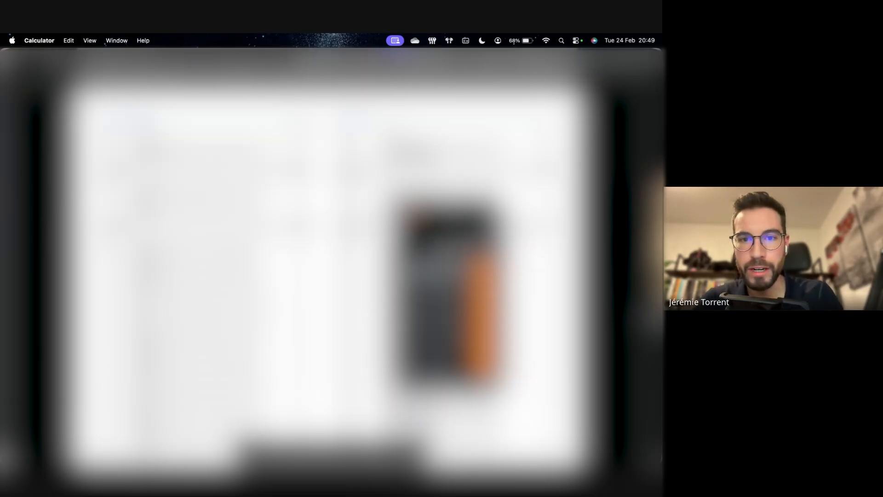
{"action": "key", "text": "Escape"}
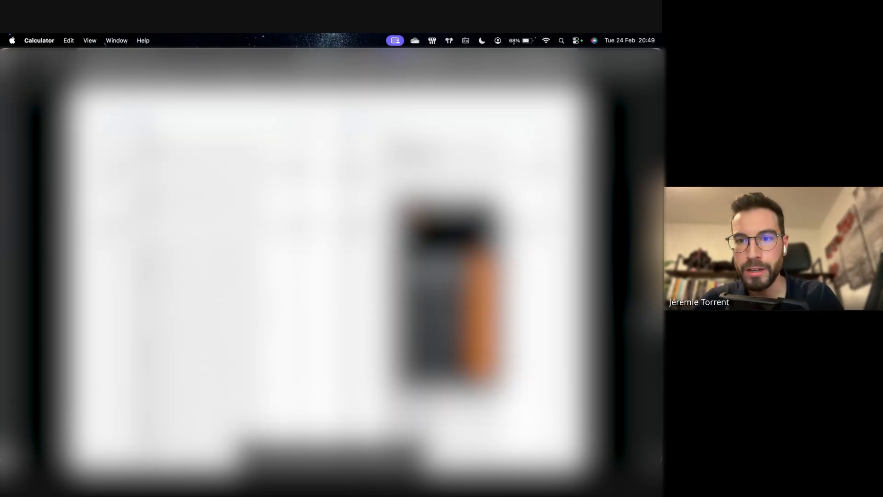
{"action": "left_click_drag", "start_coordinate": [453, 212], "coordinate": [529, 191]}
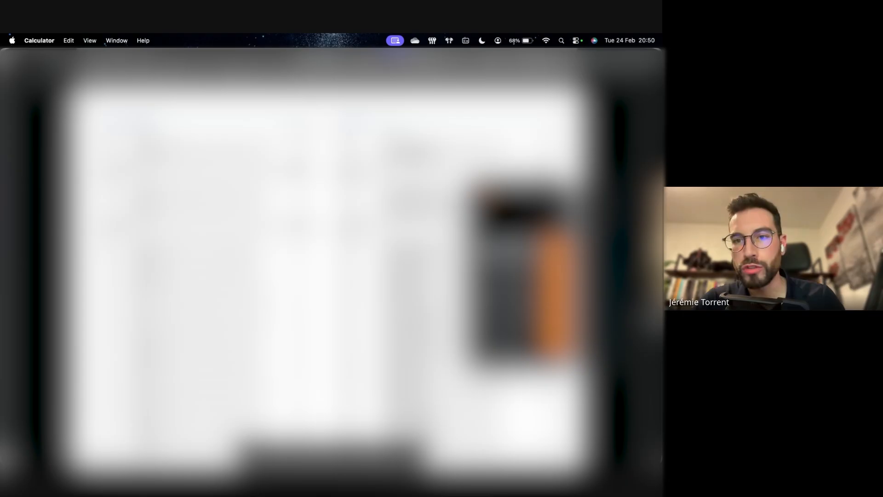
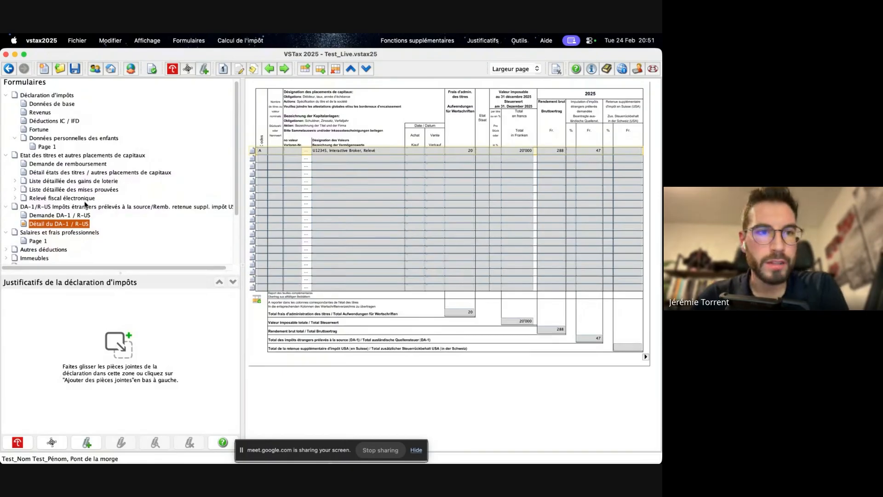
- Open the Détail états des titres / autres placements de capitaux form and review its entries and totals
{"action": "left_click", "coordinate": [598, 156]}
{"action": "left_click", "coordinate": [592, 242]}
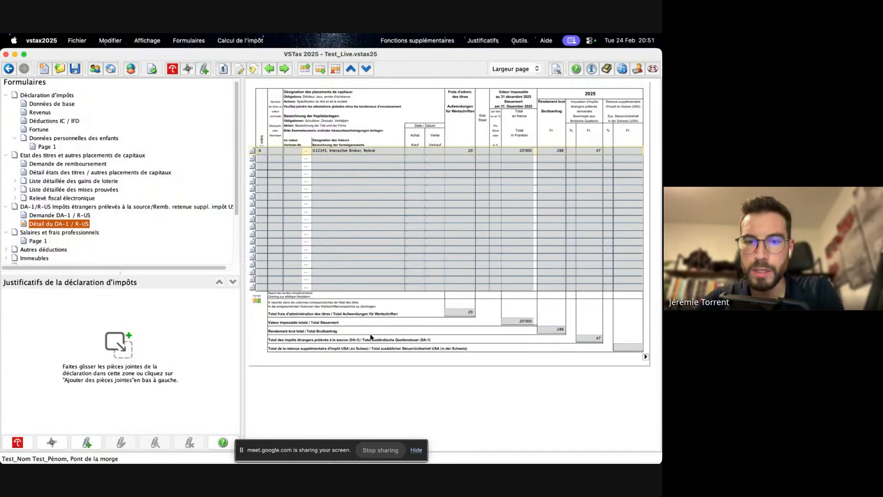
{"action": "left_click", "coordinate": [47, 172]}
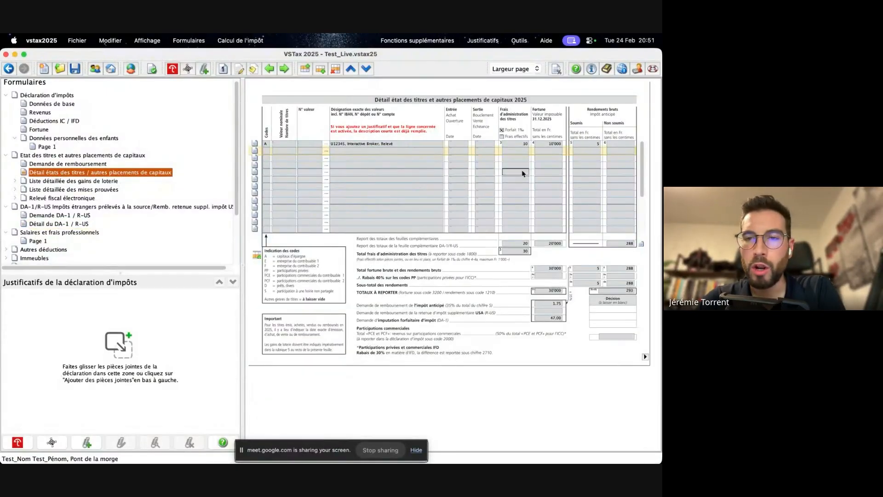
{"action": "left_click", "coordinate": [391, 150]}
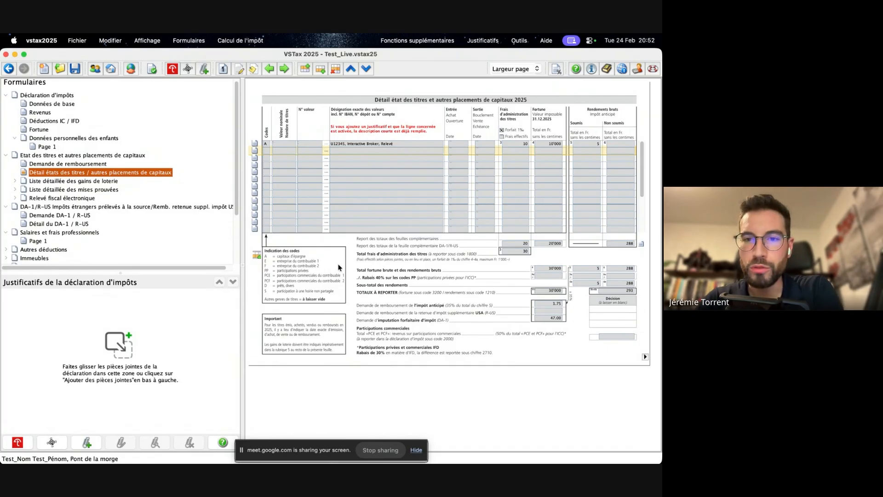
- Collapse the Salaires et frais professionnels and DA-1/R-US sections in the form tree
{"action": "scroll", "coordinate": [54, 212], "scroll_direction": "down", "scroll_amount": 3}
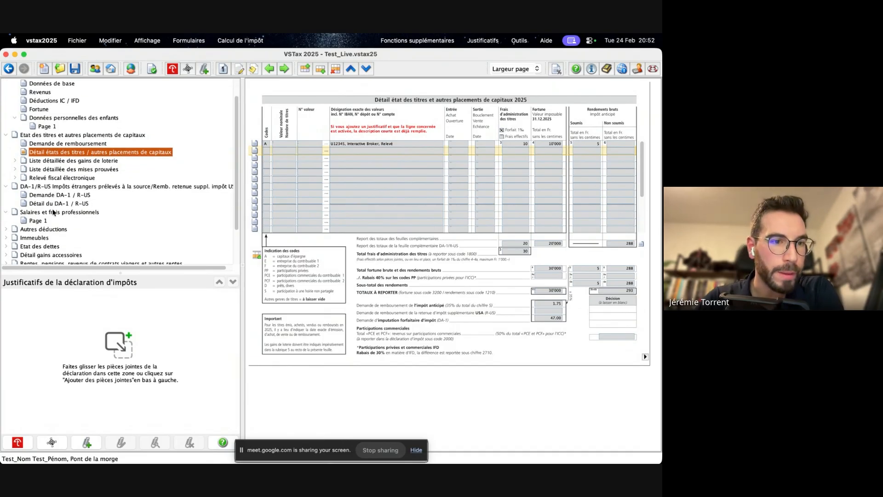
{"action": "scroll", "coordinate": [53, 212], "scroll_direction": "down", "scroll_amount": 1}
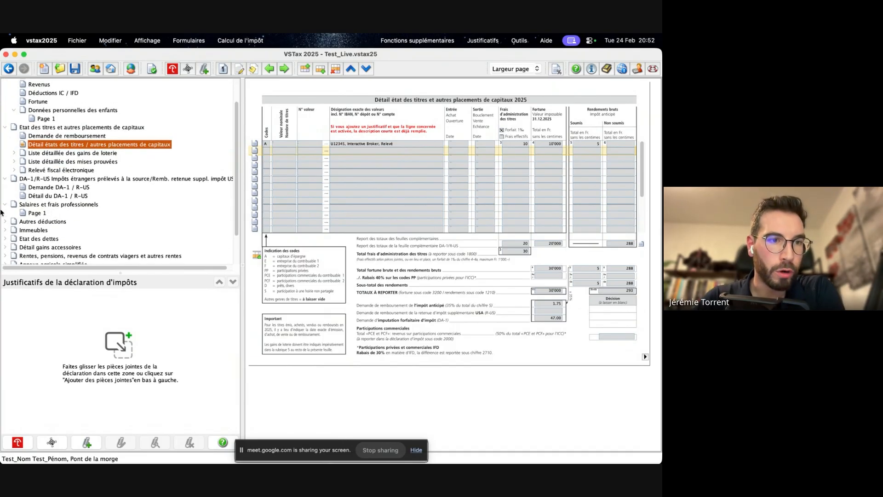
{"action": "left_click", "coordinate": [5, 205]}
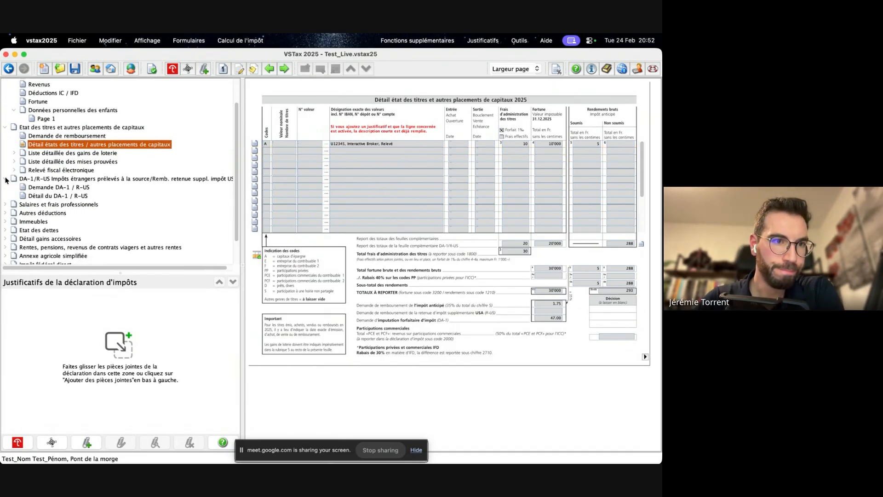
{"action": "left_click", "coordinate": [5, 179]}
{"action": "scroll", "coordinate": [79, 196], "scroll_direction": "up", "scroll_amount": 4}
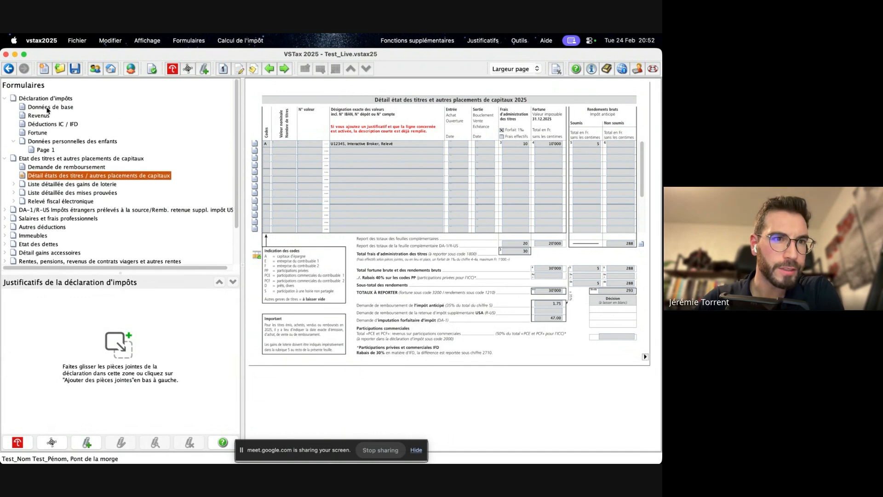
- Go through Données de base to the Revenus page and review it down to the Total des revenus
{"action": "left_click", "coordinate": [46, 106]}
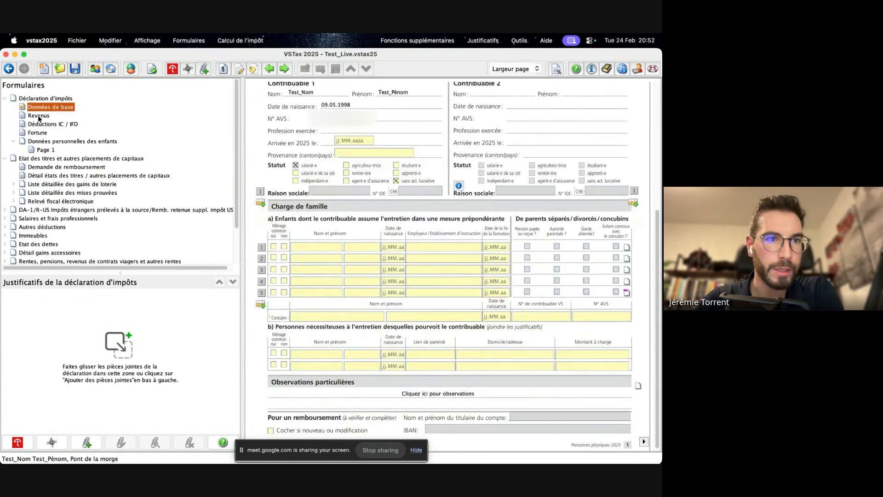
{"action": "left_click", "coordinate": [40, 117]}
{"action": "scroll", "coordinate": [472, 238], "scroll_direction": "up", "scroll_amount": 5}
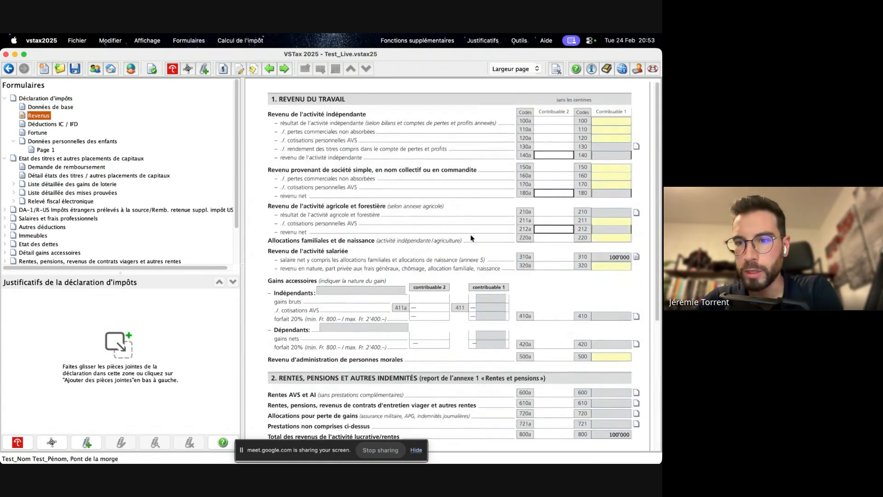
{"action": "left_click", "coordinate": [614, 256]}
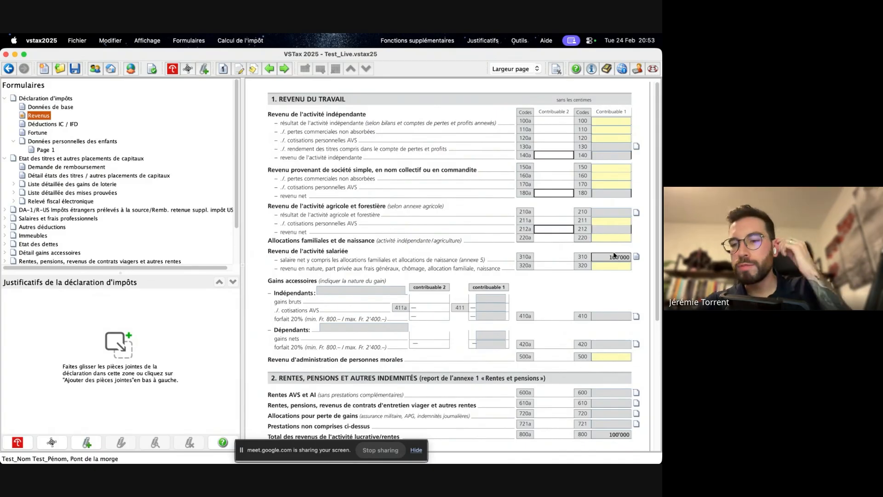
{"action": "scroll", "coordinate": [614, 256], "scroll_direction": "down", "scroll_amount": 5}
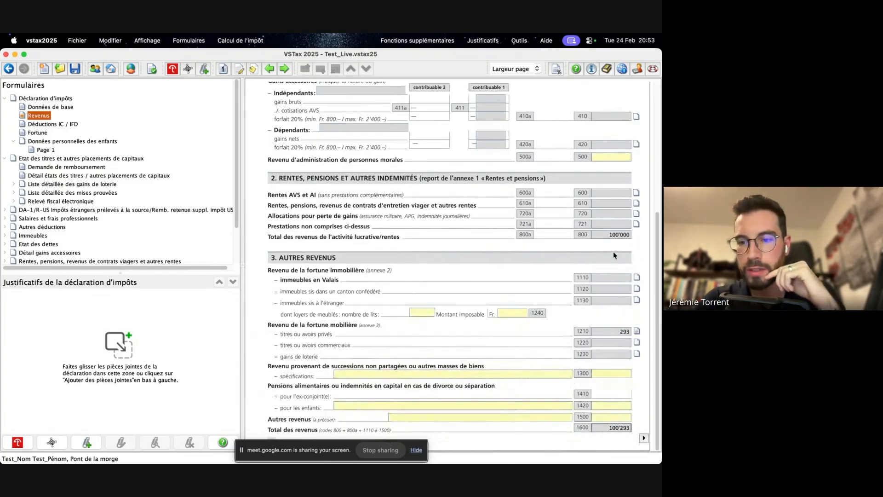
- Continue to the Déductions IC / IFD page and review the Revenu net imposable and Prestations en capital touchées sections
{"action": "left_click", "coordinate": [643, 438]}
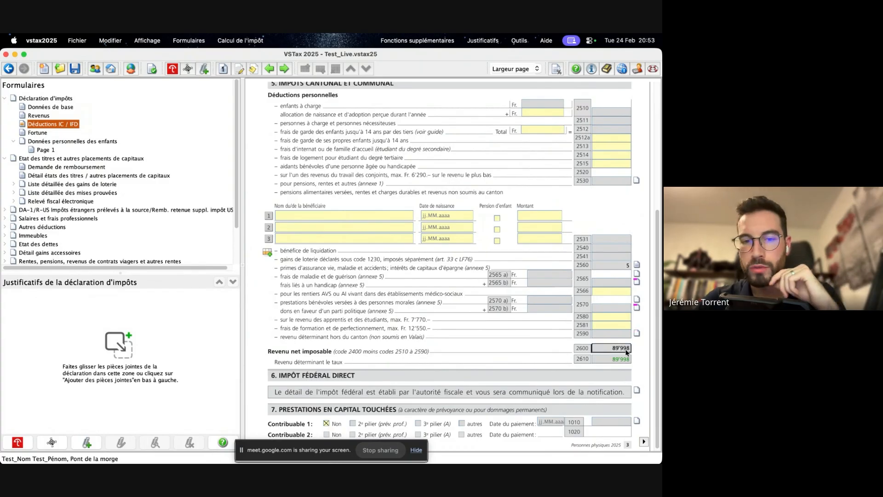
{"action": "scroll", "coordinate": [624, 354], "scroll_direction": "down", "scroll_amount": 1}
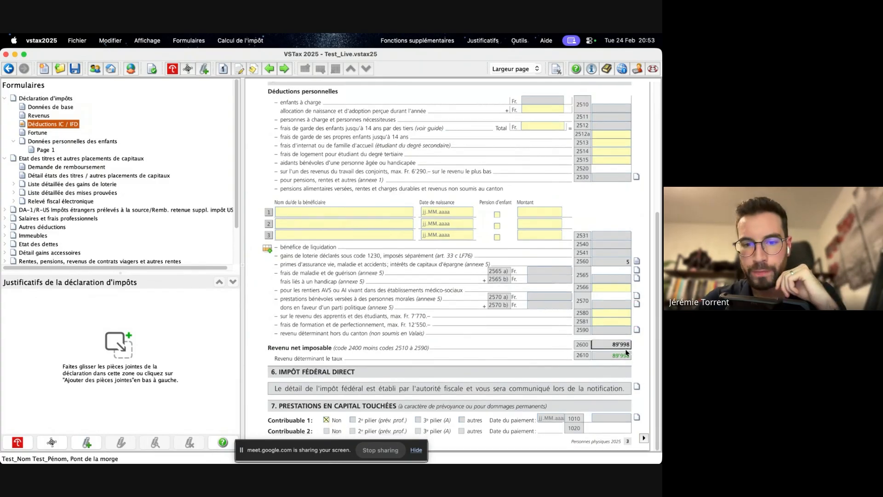
{"action": "left_click", "coordinate": [326, 418]}
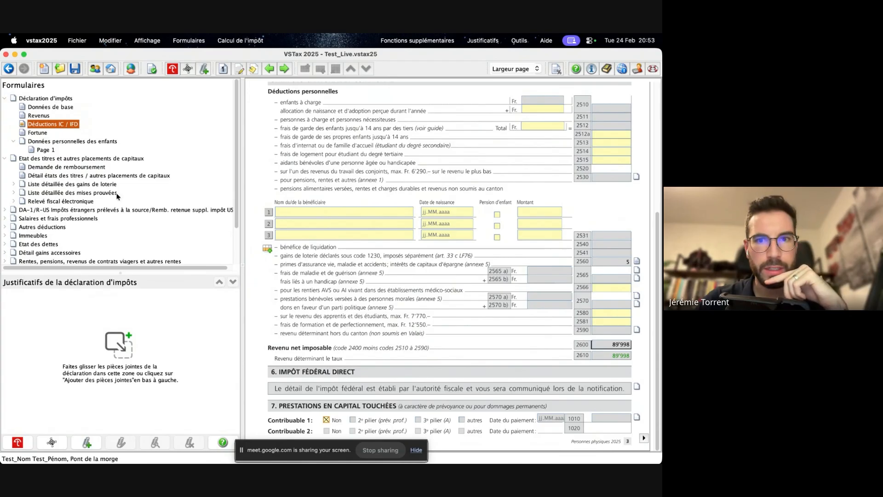
{"action": "left_click", "coordinate": [310, 220]}
- Continue to the Fortune page, review its assets and liabilities, and move on to the following form page
{"action": "left_click", "coordinate": [644, 438]}
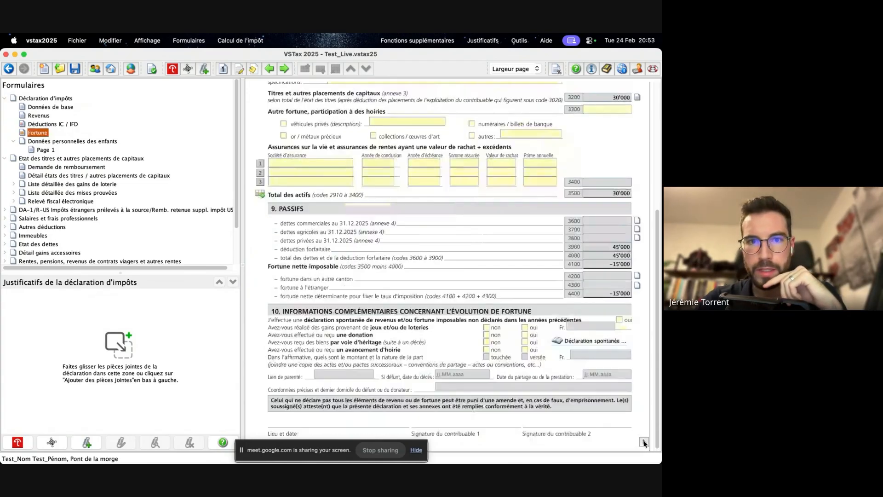
{"action": "scroll", "coordinate": [449, 290], "scroll_direction": "up", "scroll_amount": 10}
{"action": "scroll", "coordinate": [459, 283], "scroll_direction": "down", "scroll_amount": 10}
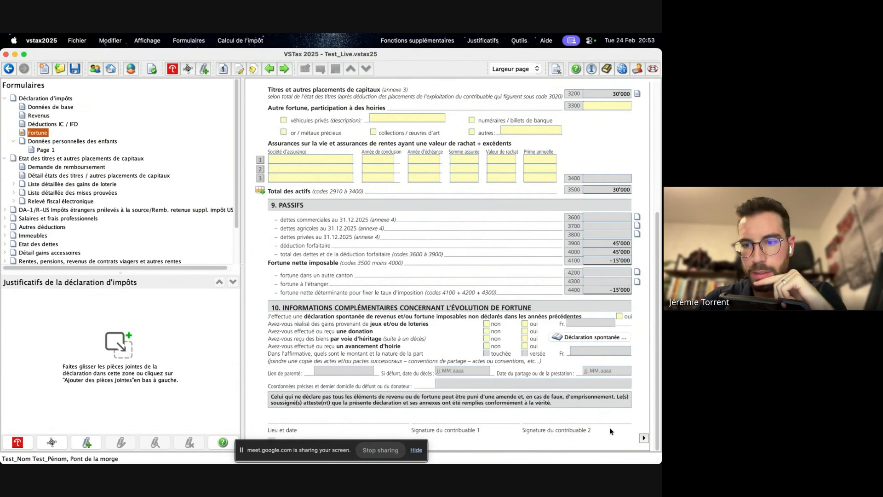
{"action": "left_click", "coordinate": [644, 438]}
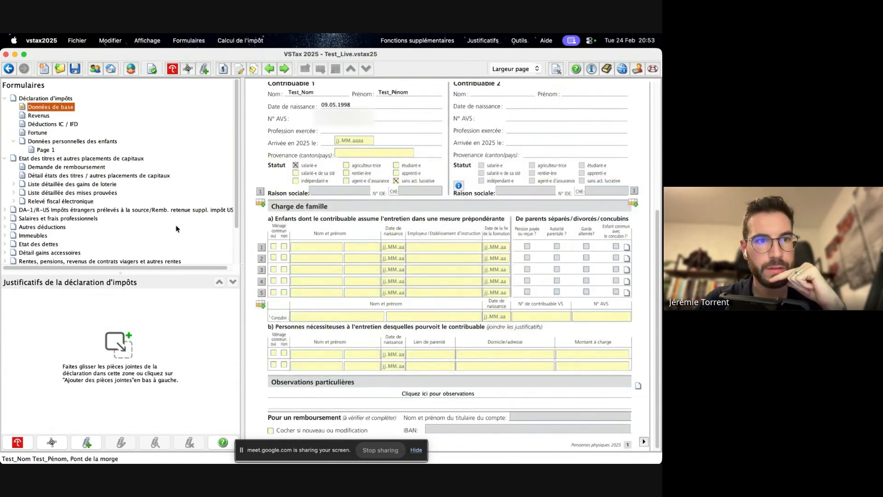
- Review the Fortune page again and reopen the Détail états des titres list by way of Demande de remboursement
{"action": "left_click", "coordinate": [40, 133]}
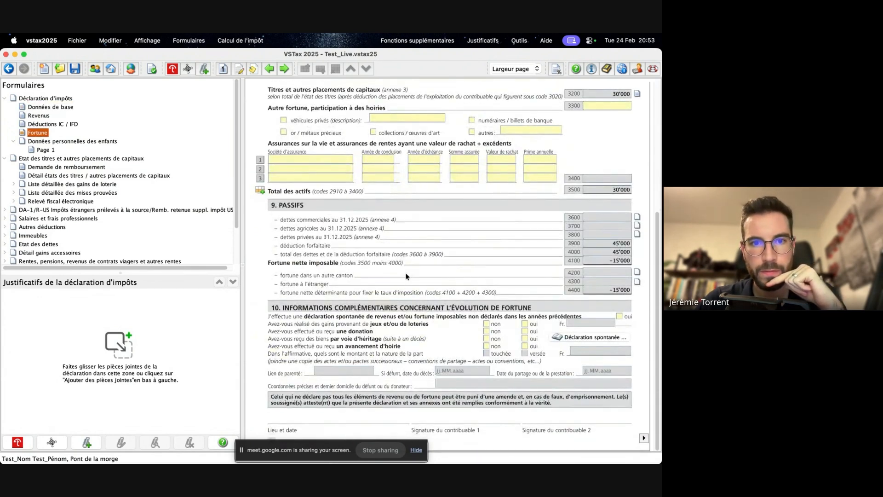
{"action": "scroll", "coordinate": [405, 276], "scroll_direction": "up", "scroll_amount": 5}
{"action": "scroll", "coordinate": [368, 282], "scroll_direction": "down", "scroll_amount": 5}
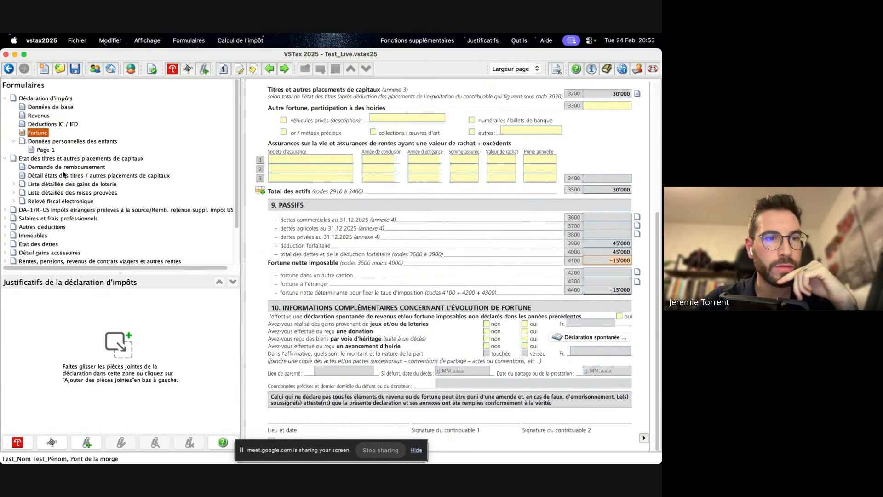
{"action": "left_click", "coordinate": [48, 169]}
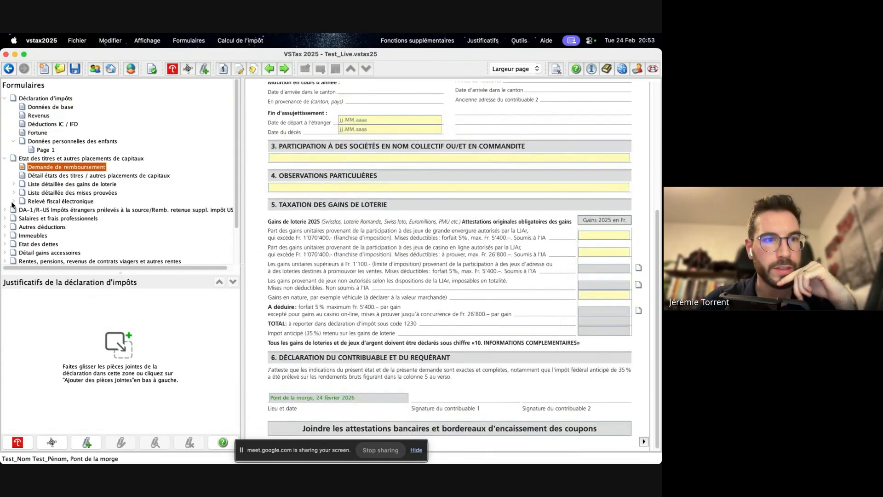
{"action": "left_click", "coordinate": [46, 177]}
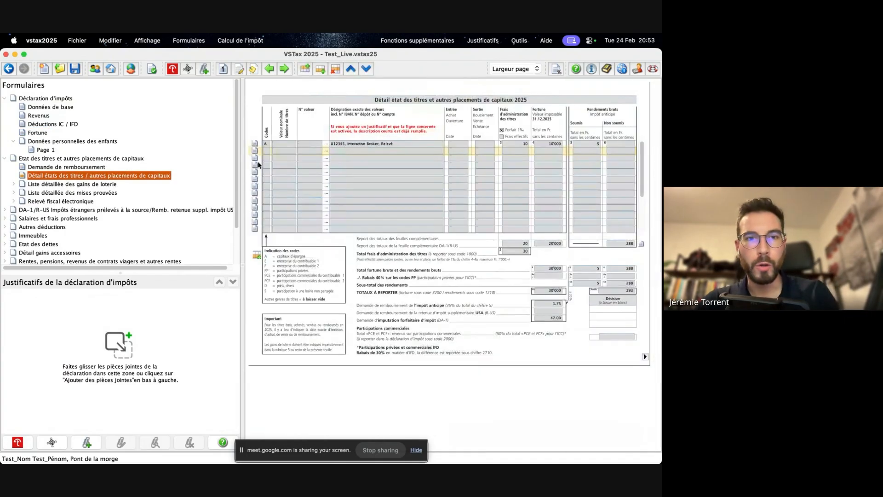
{"action": "left_click", "coordinate": [254, 152]}
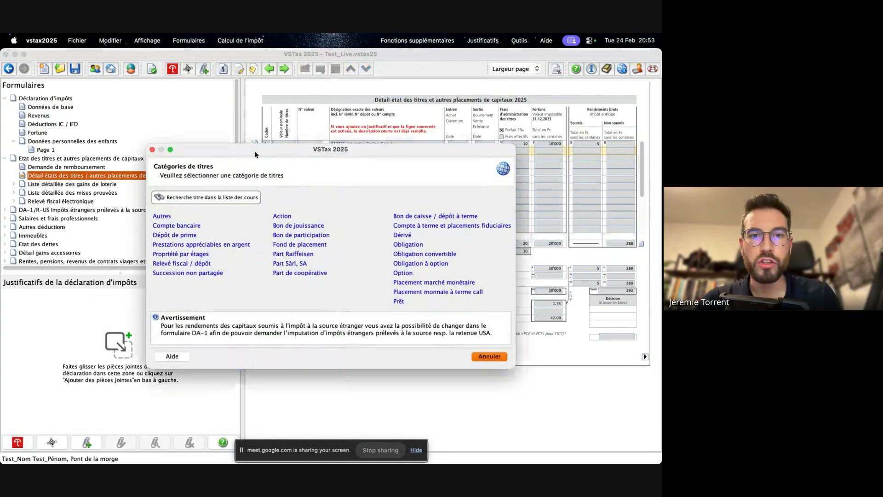
{"action": "left_click", "coordinate": [191, 226]}
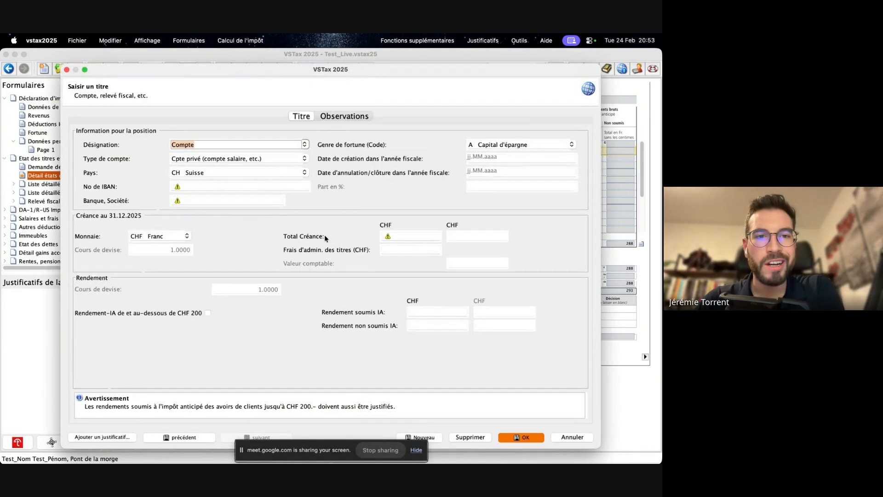
{"action": "left_click", "coordinate": [206, 187]}
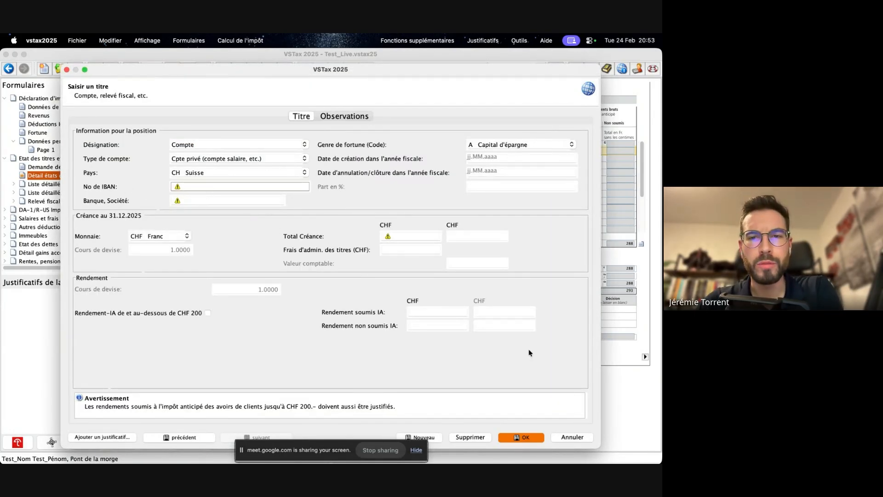
{"action": "left_click", "coordinate": [573, 437]}
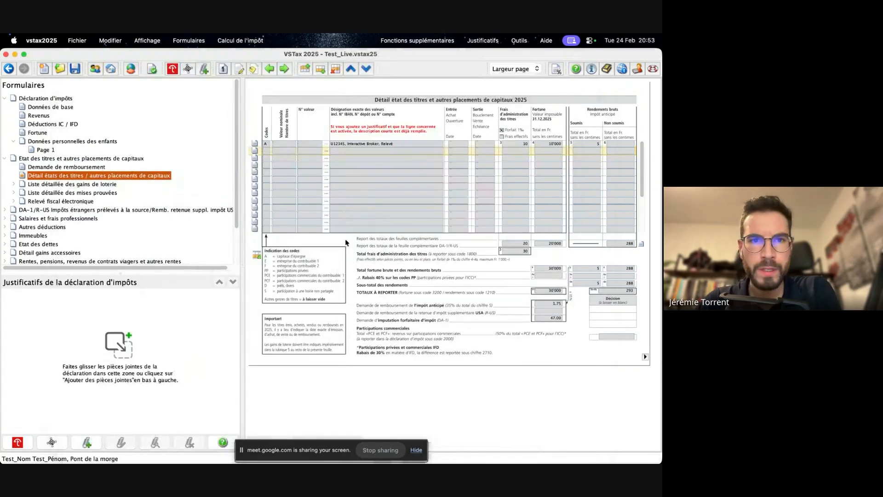
- Add a Relevé fiscal / dépôt title without an electronic import, entering the account number and the bank Raiff
{"action": "left_click", "coordinate": [259, 151]}
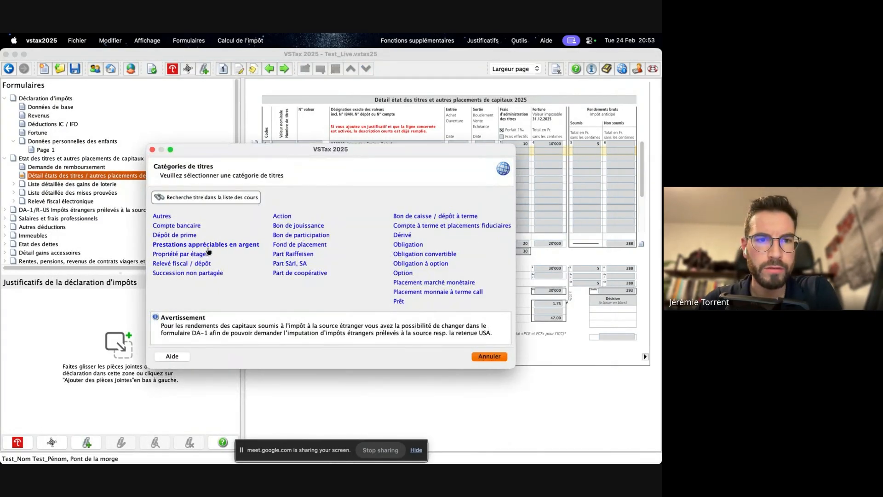
{"action": "left_click", "coordinate": [189, 262]}
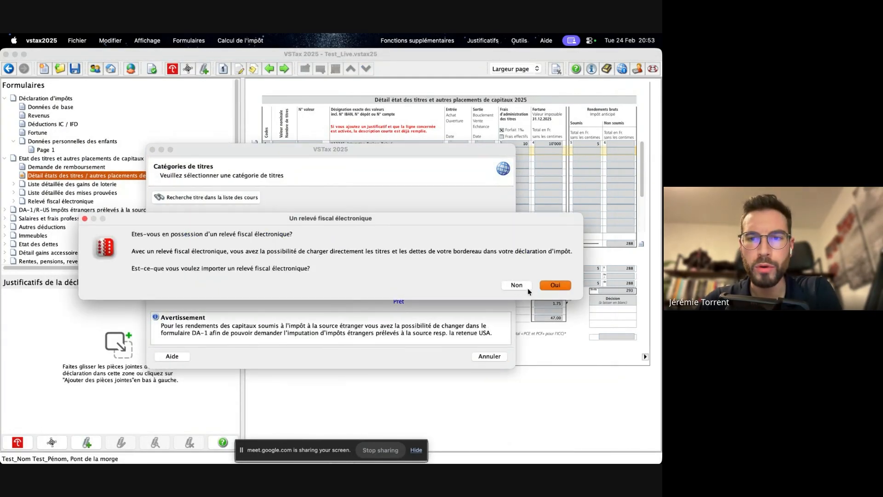
{"action": "left_click", "coordinate": [523, 285]}
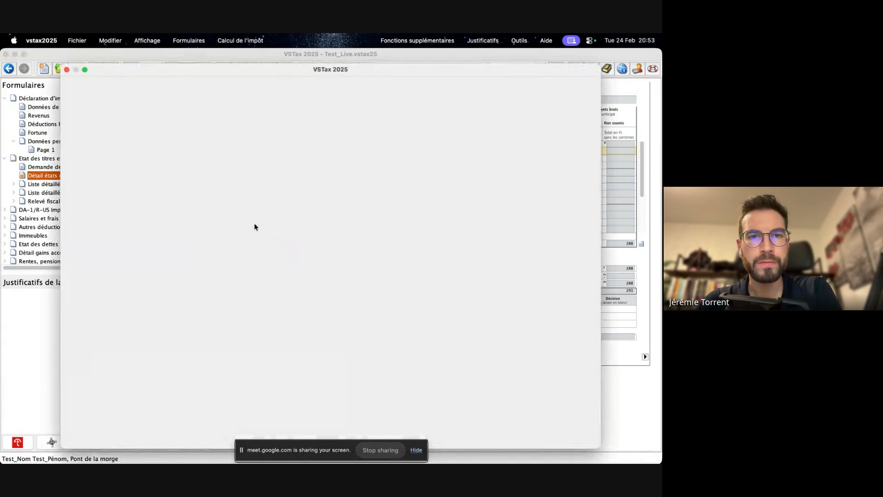
{"action": "left_click", "coordinate": [200, 187]}
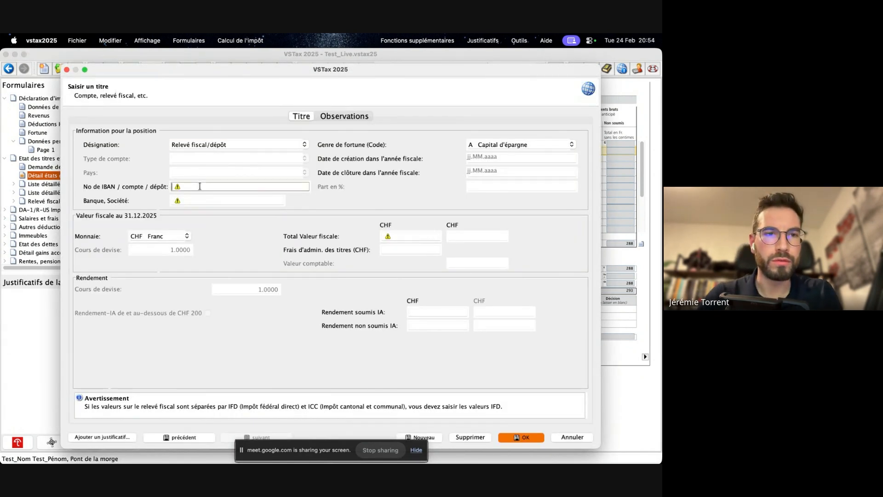
{"action": "type", "text": "12345"}
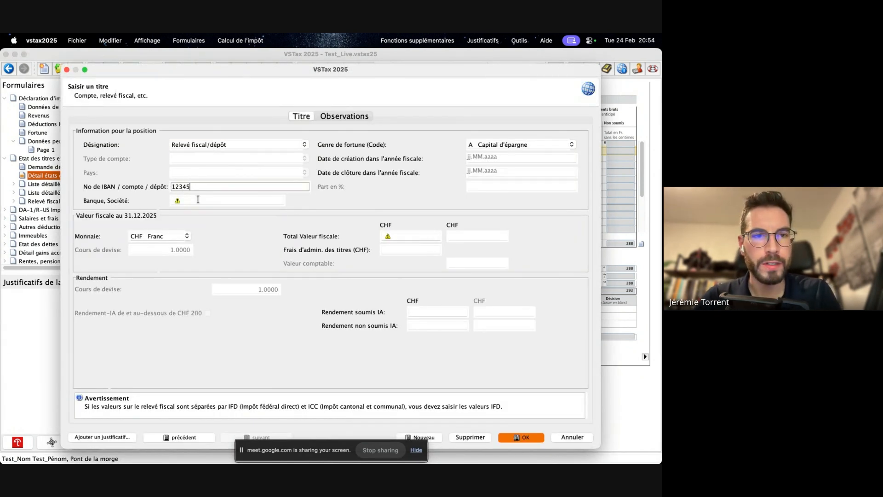
{"action": "left_click", "coordinate": [197, 202]}
{"action": "type", "text": "Raiff"}
- Give the Raiff title a total tax value of 100000 CHF, administration fees of 100 and Rendement soumis IA of 5, and save it
{"action": "left_click", "coordinate": [432, 237]}
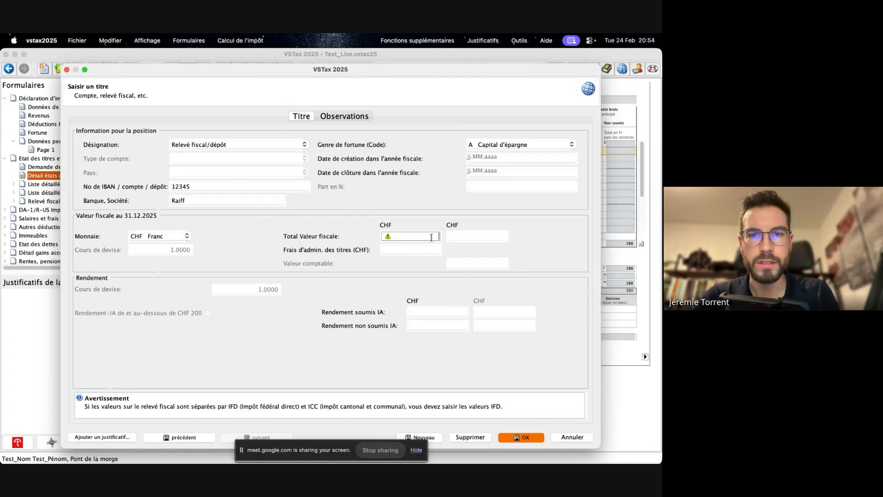
{"action": "type", "text": "100000"}
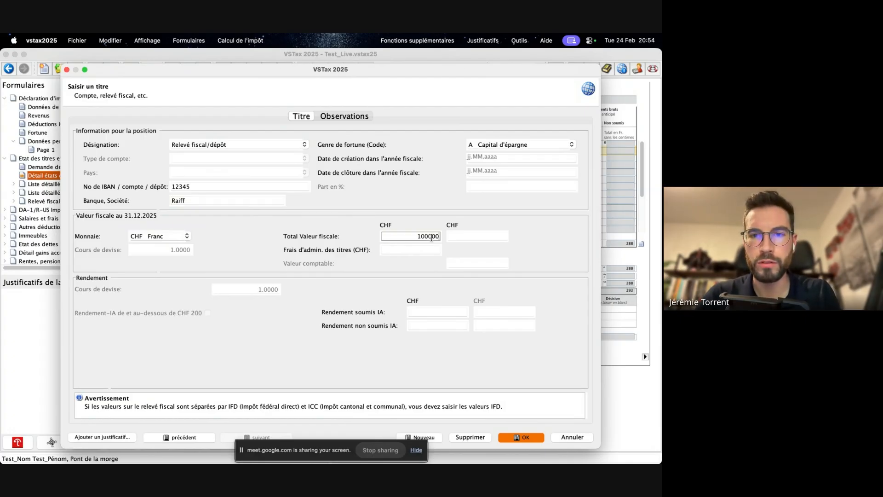
{"action": "left_click", "coordinate": [427, 251]}
{"action": "type", "text": "10"}
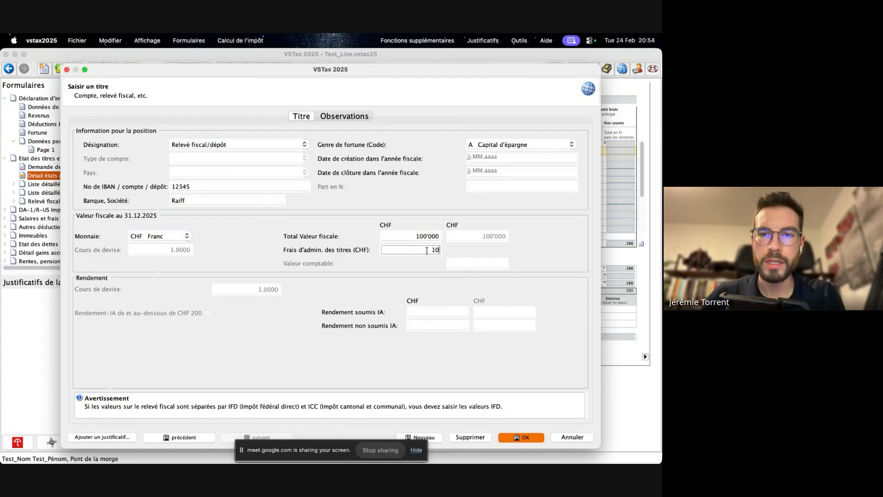
{"action": "type", "text": "0"}
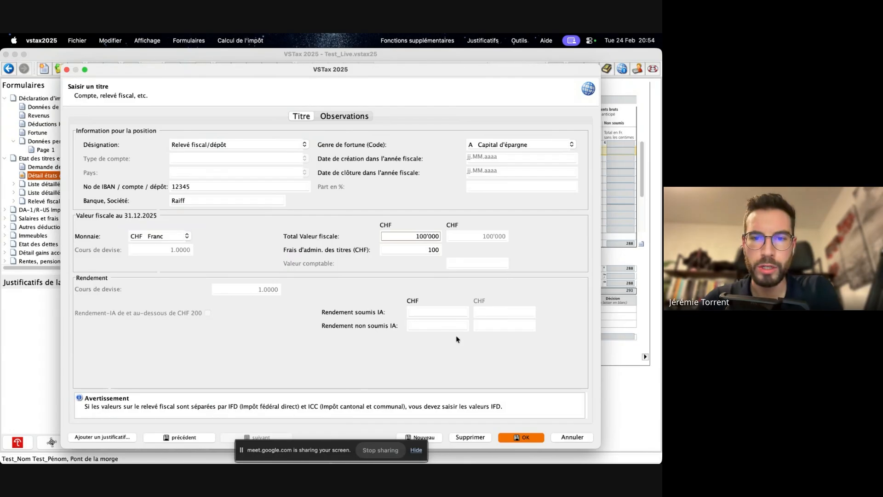
{"action": "left_click", "coordinate": [438, 311]}
{"action": "type", "text": "5"}
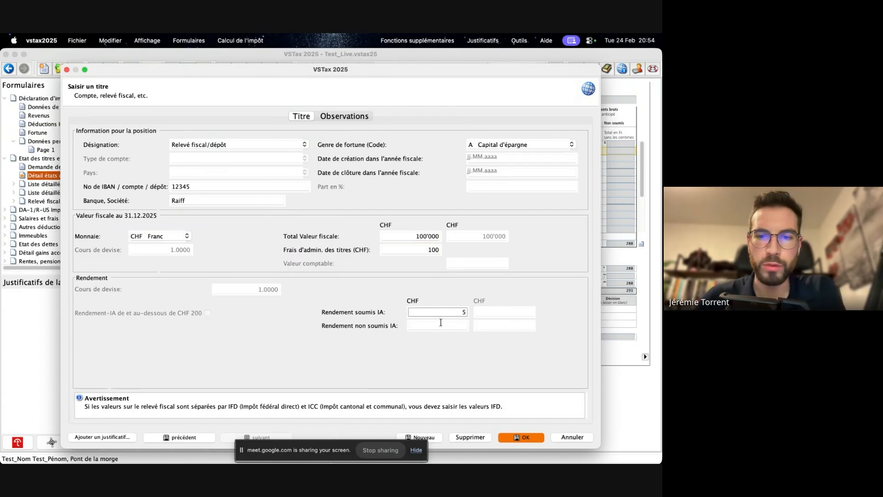
{"action": "left_click", "coordinate": [441, 324]}
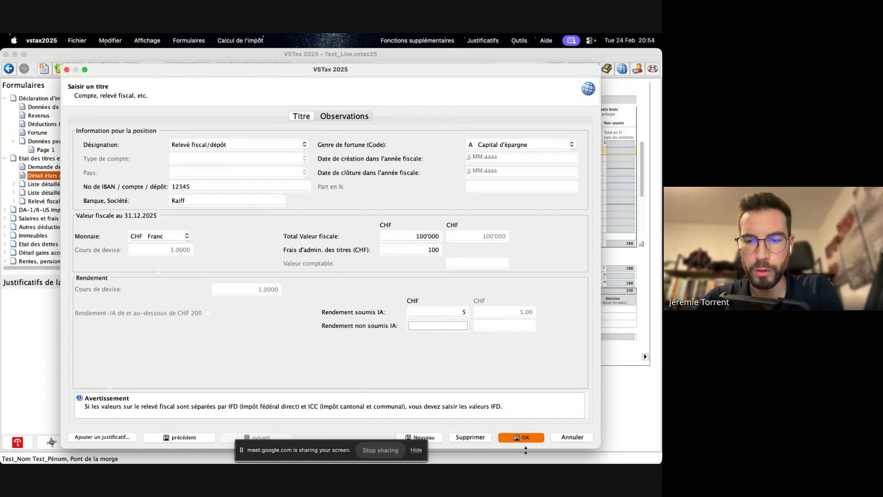
{"action": "left_click", "coordinate": [526, 438]}
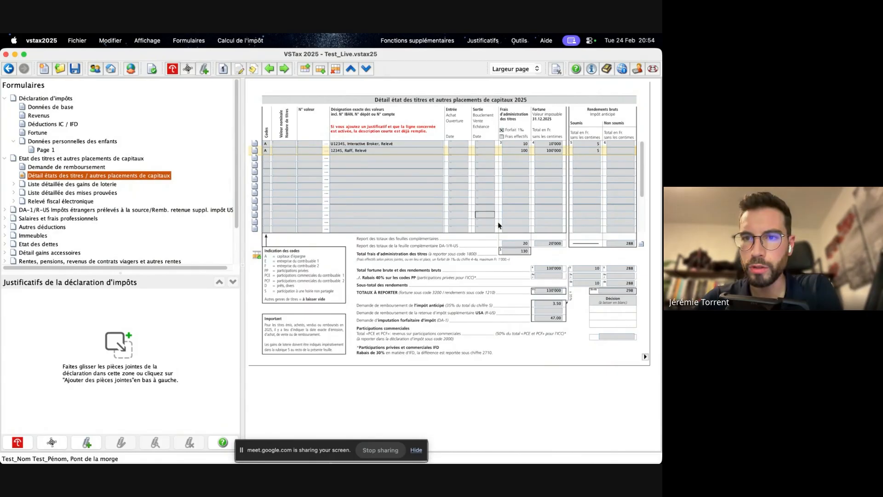
- Open the Fortune page and review its assets, life insurance, liabilities and net taxable wealth sections
{"action": "left_click", "coordinate": [38, 133]}
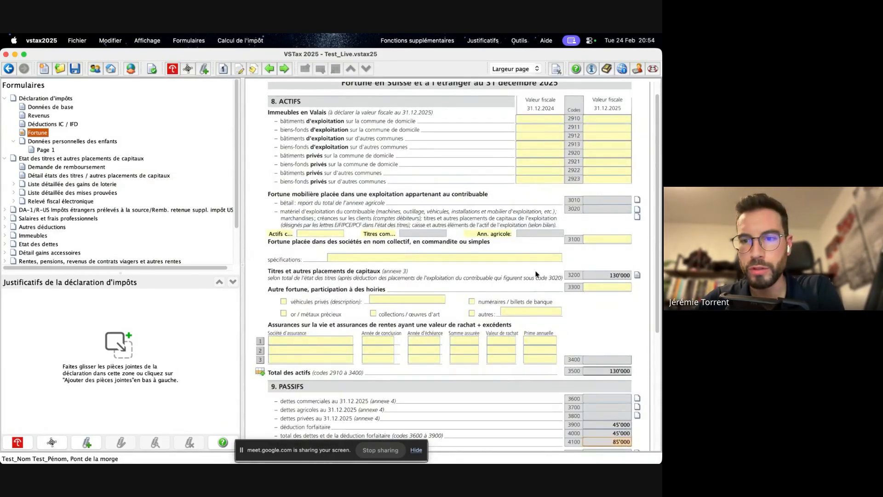
{"action": "scroll", "coordinate": [570, 299], "scroll_direction": "down", "scroll_amount": 5}
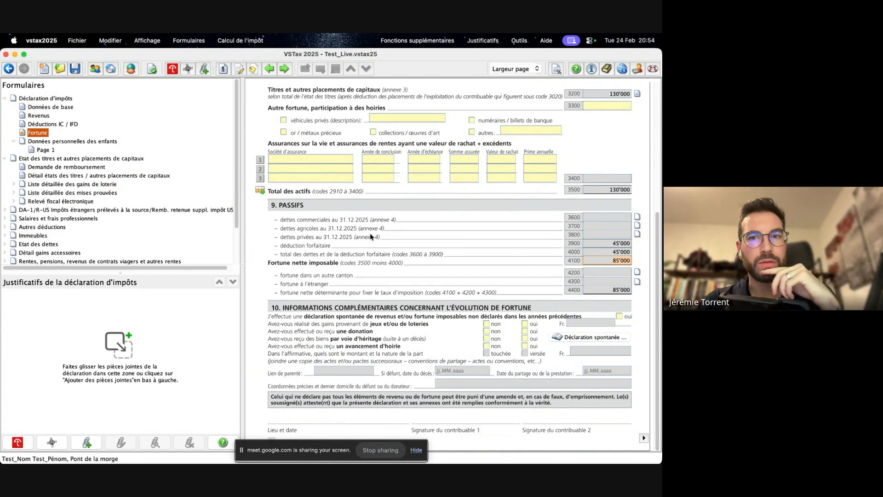
{"action": "scroll", "coordinate": [359, 230], "scroll_direction": "up", "scroll_amount": 5}
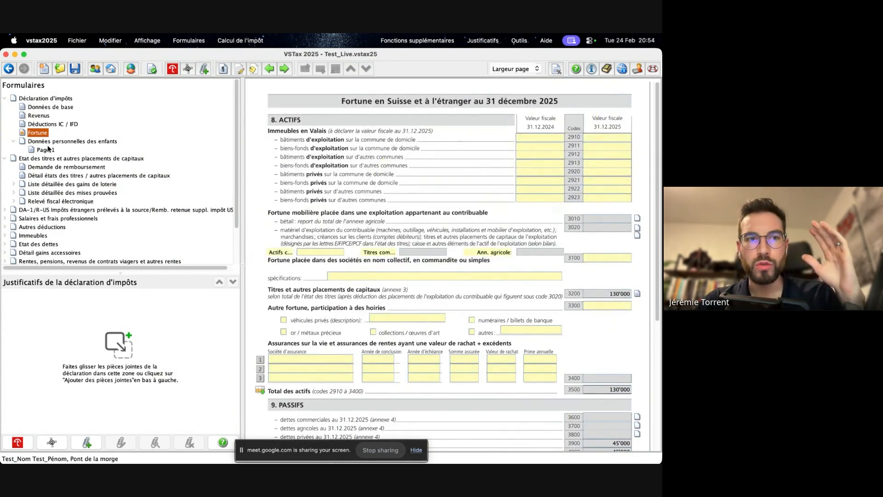
{"action": "scroll", "coordinate": [540, 187], "scroll_direction": "down", "scroll_amount": 3}
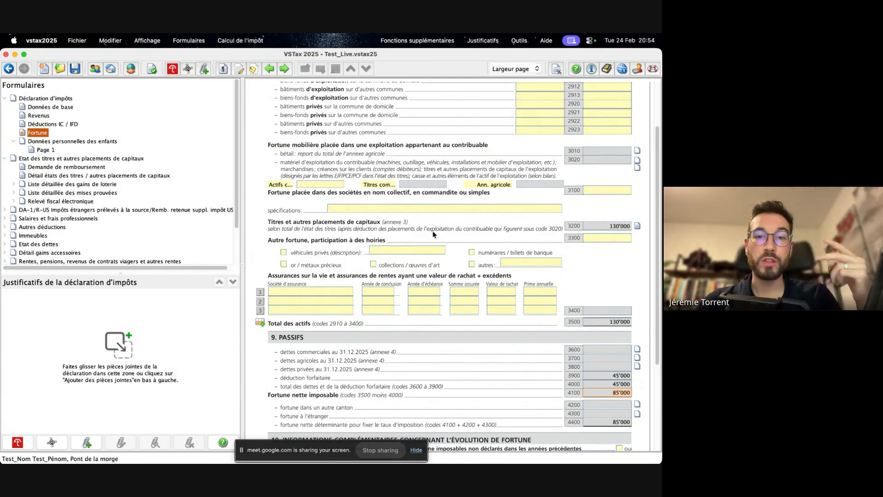
{"action": "scroll", "coordinate": [433, 231], "scroll_direction": "down", "scroll_amount": 3}
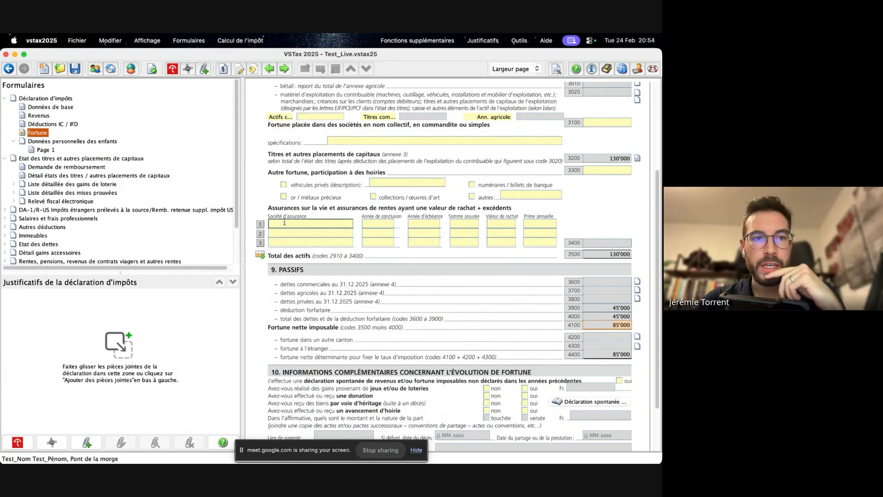
{"action": "scroll", "coordinate": [48, 157], "scroll_direction": "down", "scroll_amount": 1}
- Open the Revenus page and review the work income, pensions and other income down to the total
{"action": "left_click", "coordinate": [37, 107]}
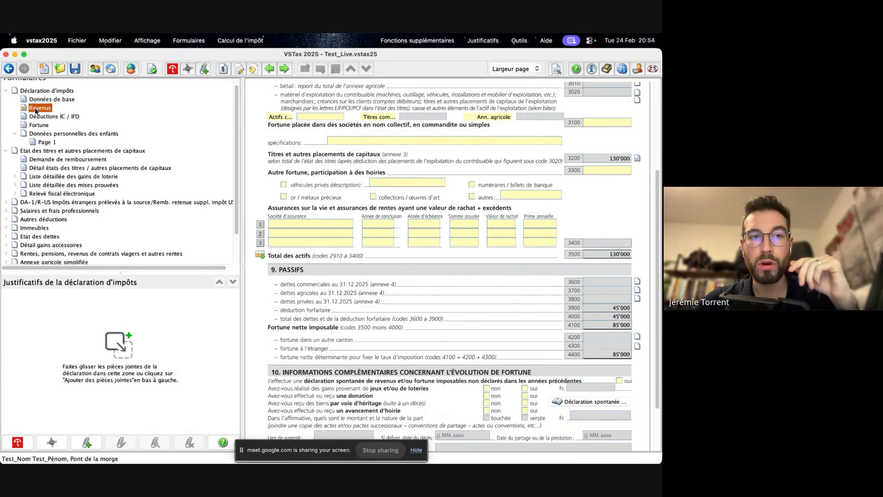
{"action": "scroll", "coordinate": [373, 228], "scroll_direction": "up", "scroll_amount": 5}
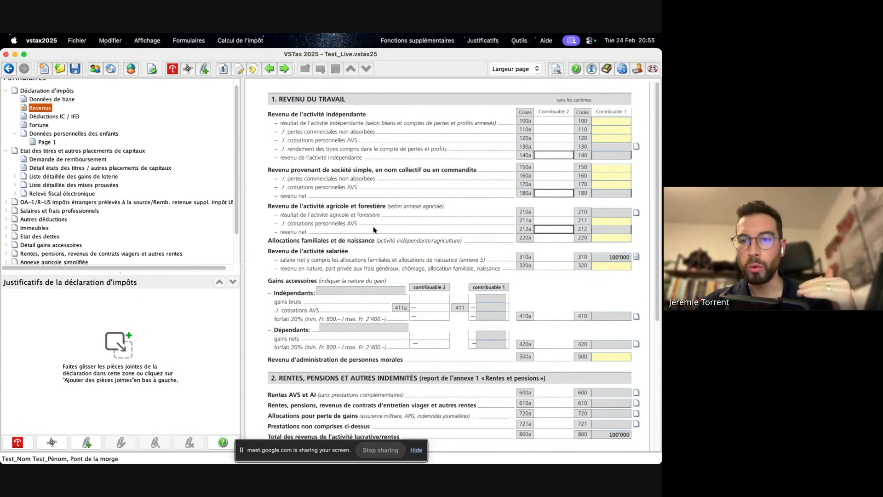
{"action": "scroll", "coordinate": [476, 236], "scroll_direction": "down", "scroll_amount": 3}
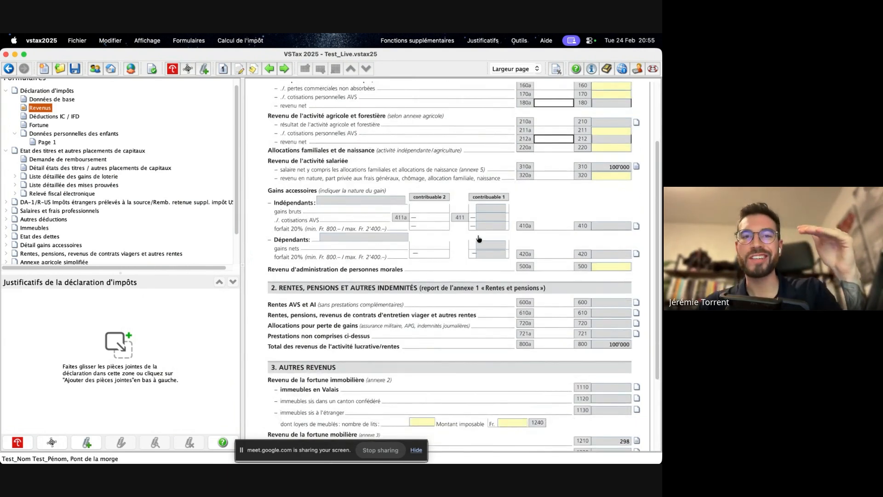
{"action": "scroll", "coordinate": [478, 238], "scroll_direction": "down", "scroll_amount": 5}
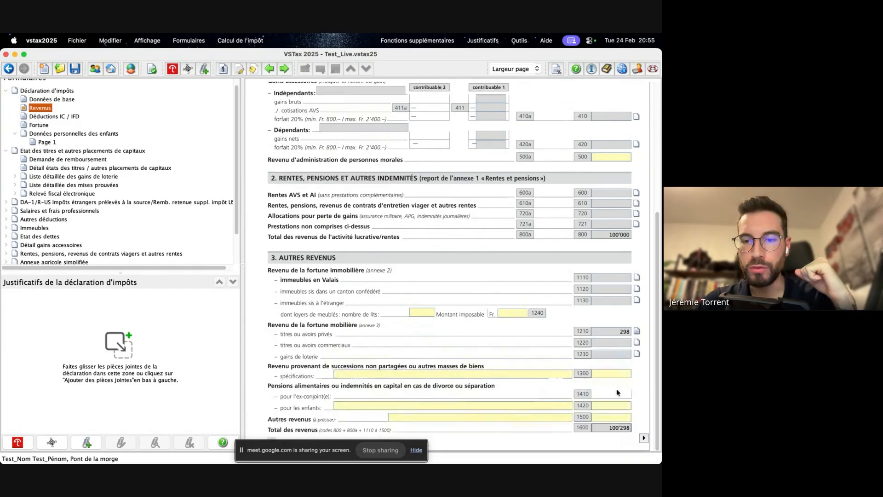
- Continue to the Déductions IC / IFD page and review its deductions and the cantonal and communal tax section
{"action": "left_click", "coordinate": [644, 440]}
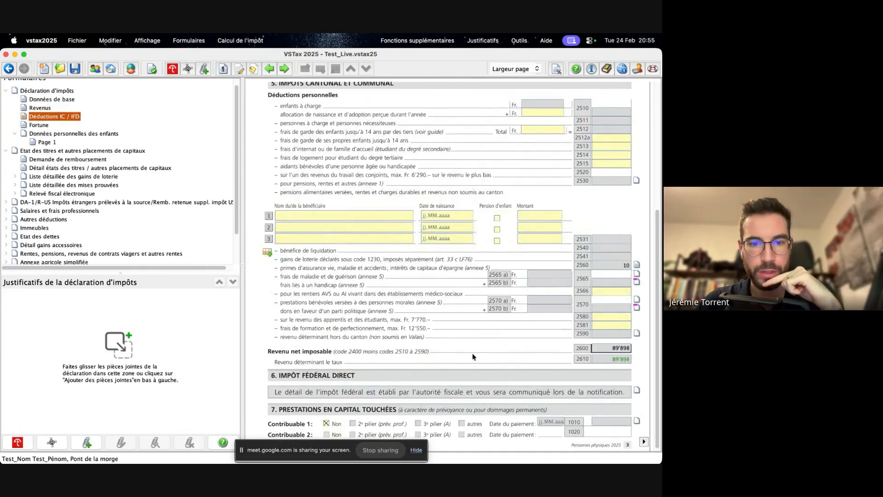
{"action": "scroll", "coordinate": [473, 357], "scroll_direction": "up", "scroll_amount": 6}
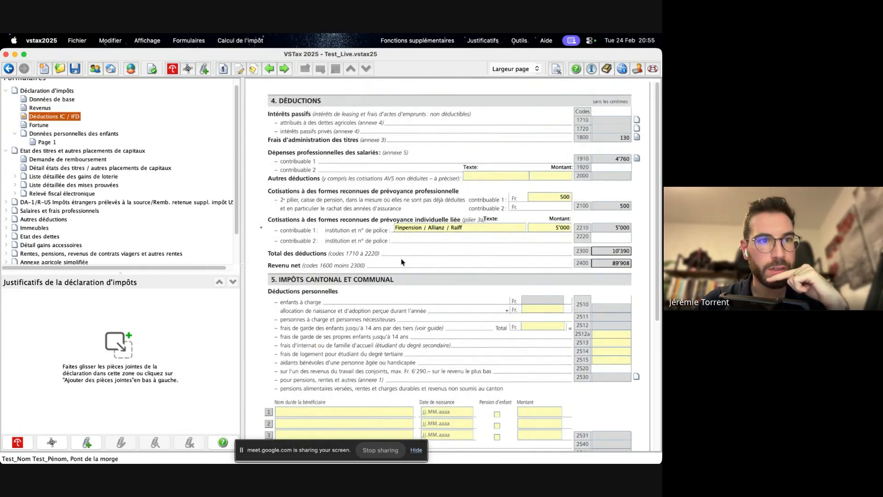
{"action": "scroll", "coordinate": [354, 258], "scroll_direction": "down", "scroll_amount": 6}
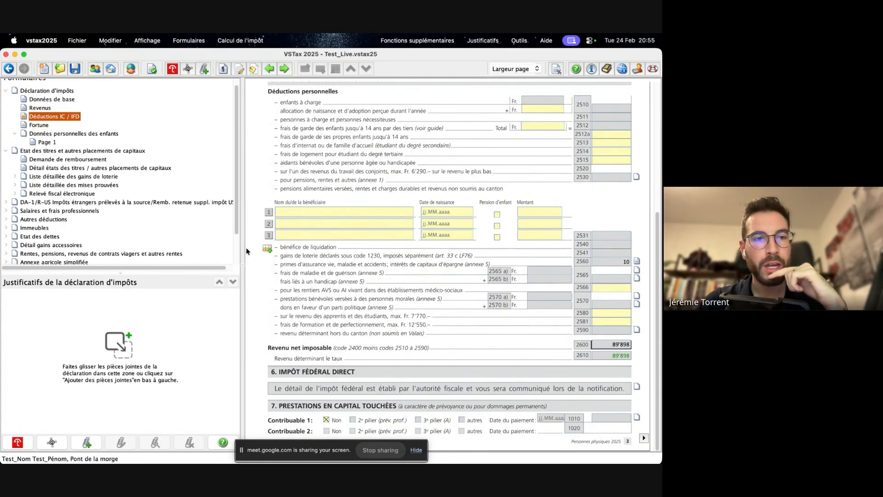
- Open the Impôt fédéral direct form and review the personal deductions and net taxable income for the IFD
{"action": "scroll", "coordinate": [80, 204], "scroll_direction": "down", "scroll_amount": 2}
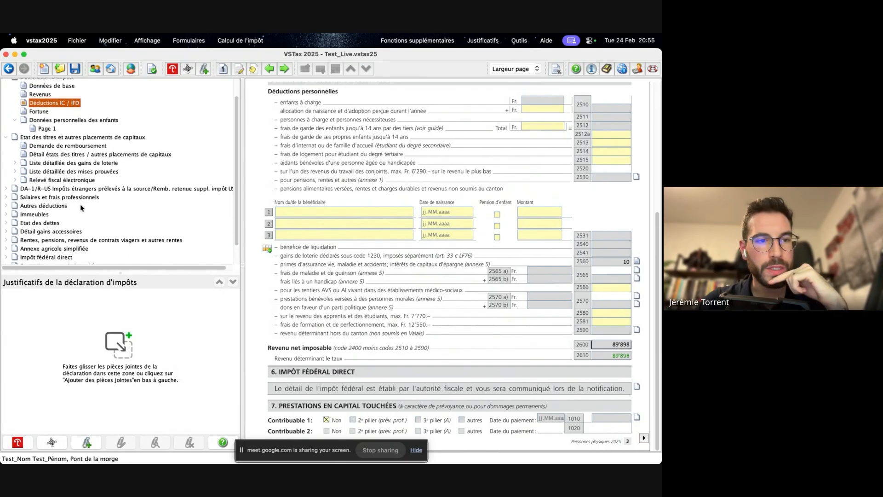
{"action": "left_click", "coordinate": [41, 252]}
{"action": "scroll", "coordinate": [403, 230], "scroll_direction": "down", "scroll_amount": 1}
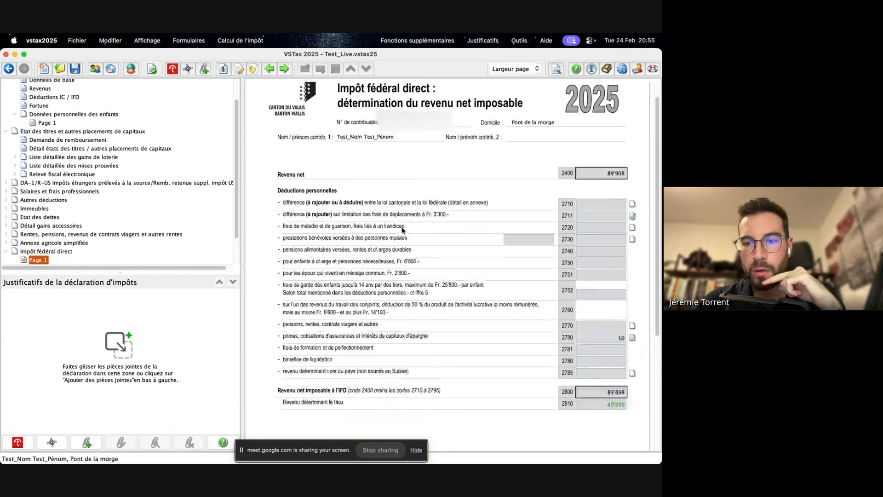
{"action": "scroll", "coordinate": [403, 230], "scroll_direction": "down", "scroll_amount": 1}
{"action": "scroll", "coordinate": [403, 230], "scroll_direction": "up", "scroll_amount": 2}
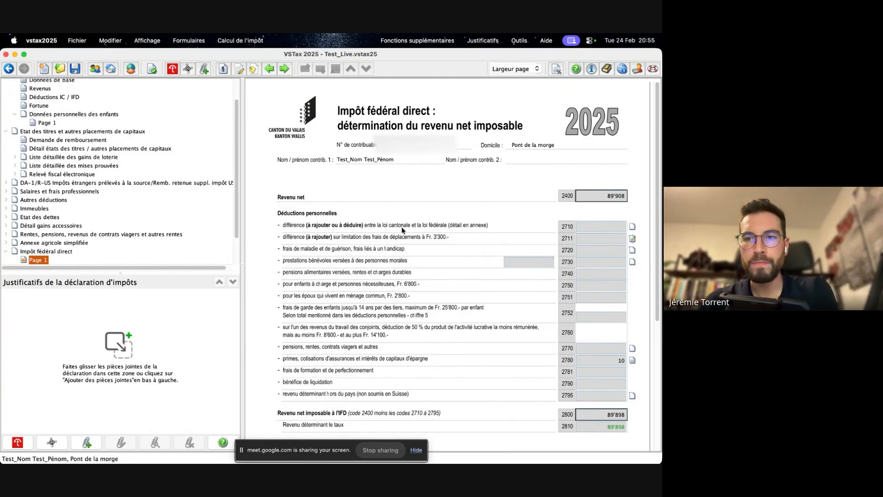
{"action": "scroll", "coordinate": [583, 212], "scroll_direction": "down", "scroll_amount": 7}
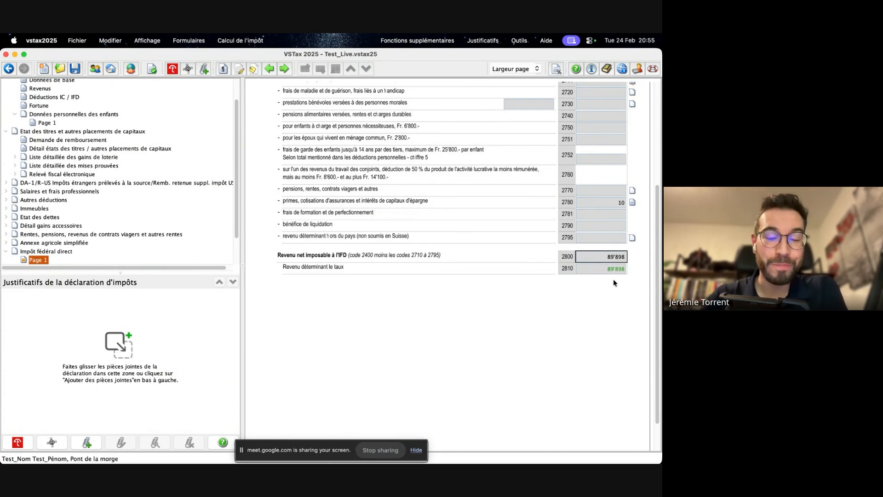
- Switch to Chrome and open the Simulateur fiscal of the Administration fédérale des contributions from the Système Suisse bookmarks in a new tab
{"action": "mouse_move", "coordinate": [9, 198]}
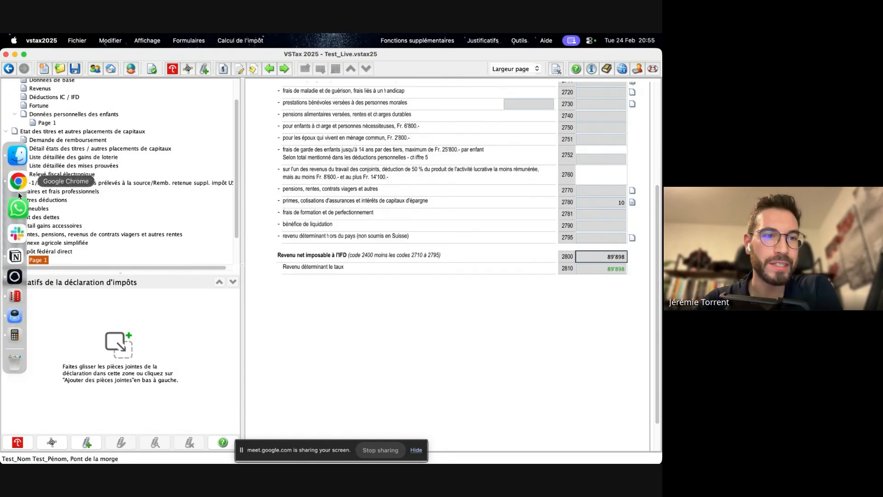
{"action": "left_click", "coordinate": [18, 182]}
{"action": "key", "text": "super+t"}
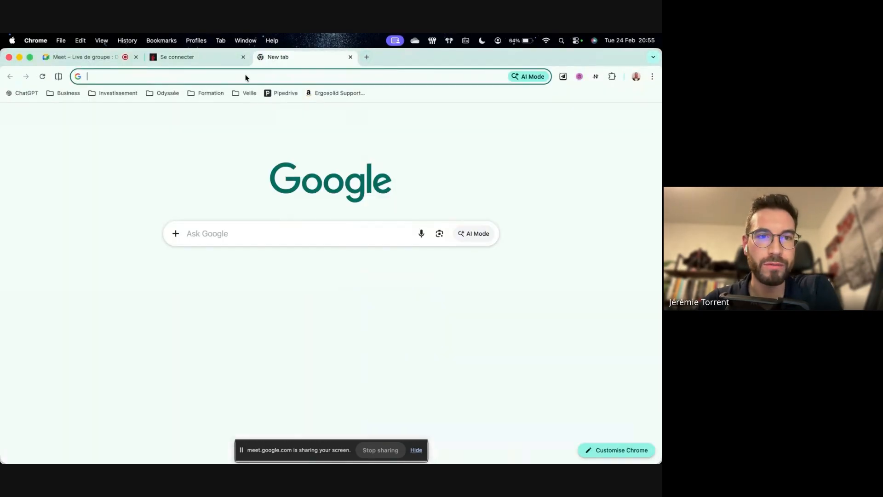
{"action": "left_click", "coordinate": [154, 93]}
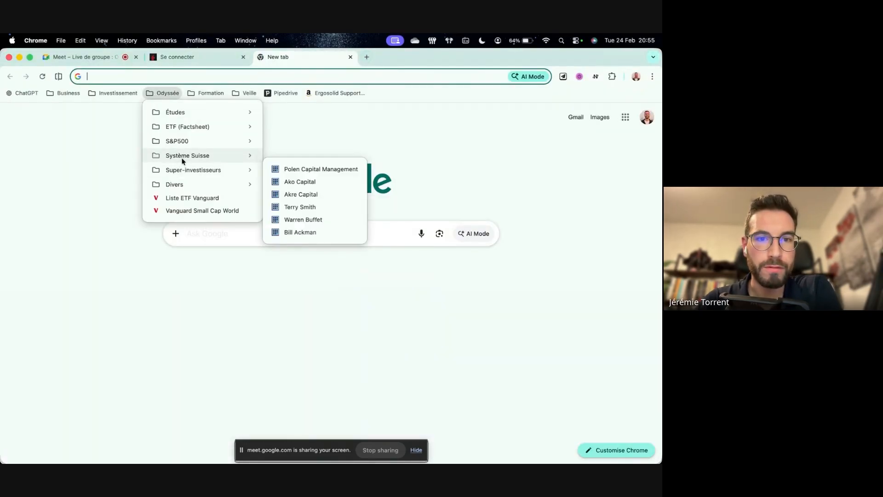
{"action": "mouse_move", "coordinate": [182, 160]}
{"action": "left_click", "coordinate": [302, 182]}
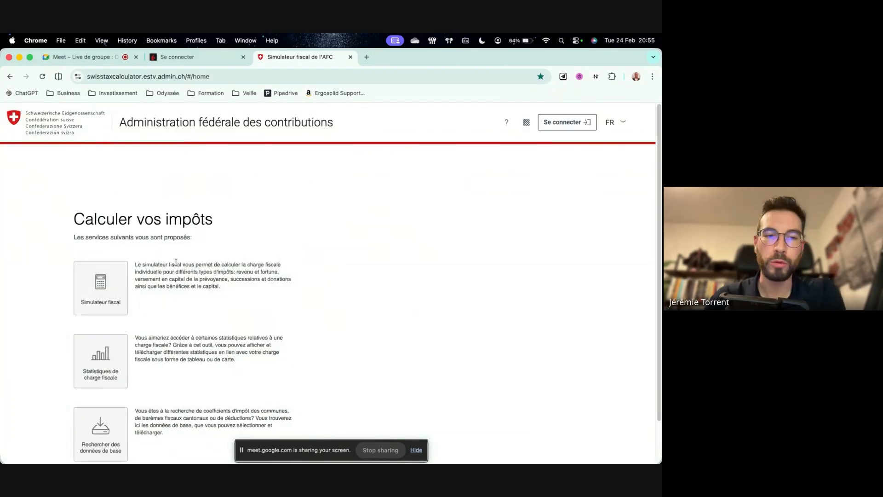
{"action": "left_click", "coordinate": [99, 289]}
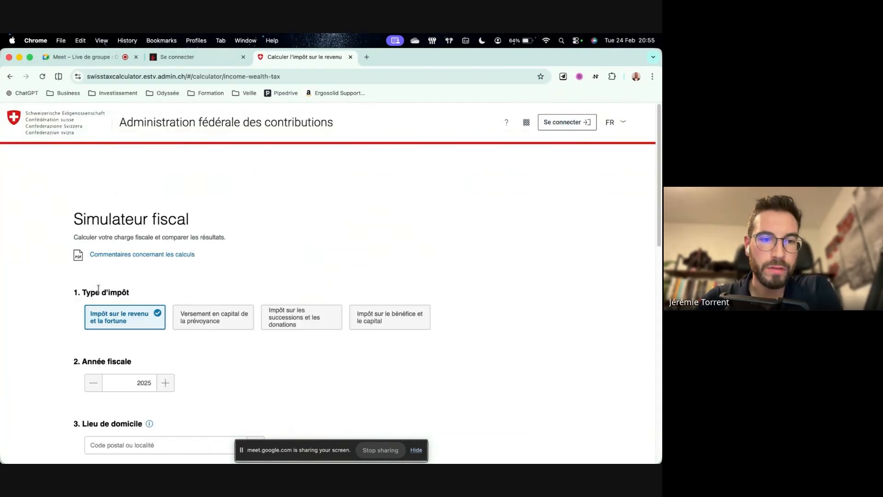
- Set the simulator's tax year to 2024 and the place of residence to 1950 Sion
{"action": "scroll", "coordinate": [184, 264], "scroll_direction": "down", "scroll_amount": 3}
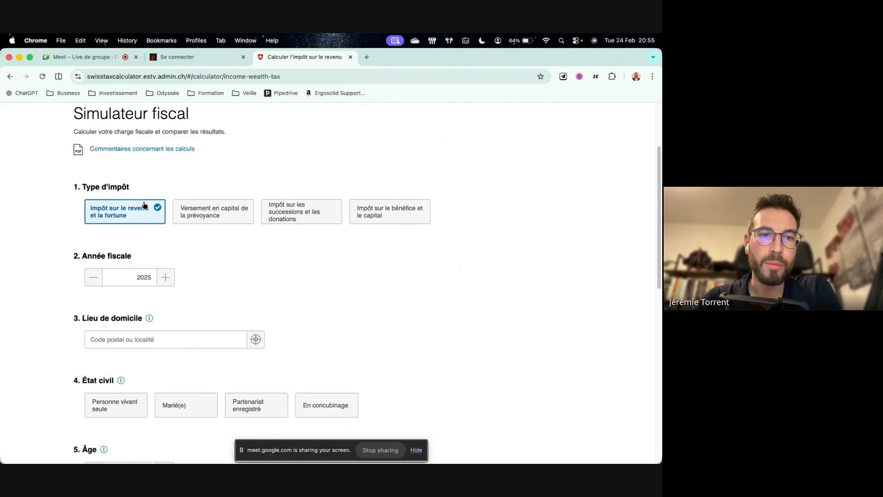
{"action": "left_click", "coordinate": [93, 277]}
{"action": "scroll", "coordinate": [169, 305], "scroll_direction": "down", "scroll_amount": 2}
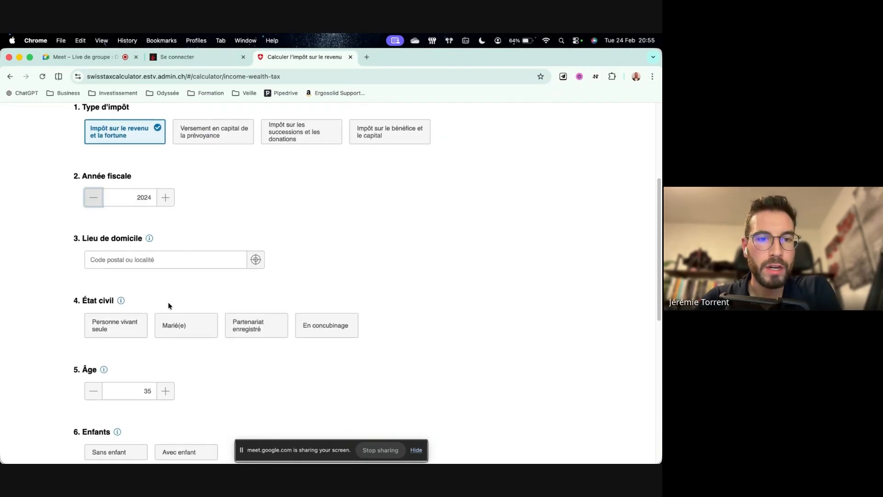
{"action": "left_click", "coordinate": [144, 257]}
{"action": "type", "text": "1950"}
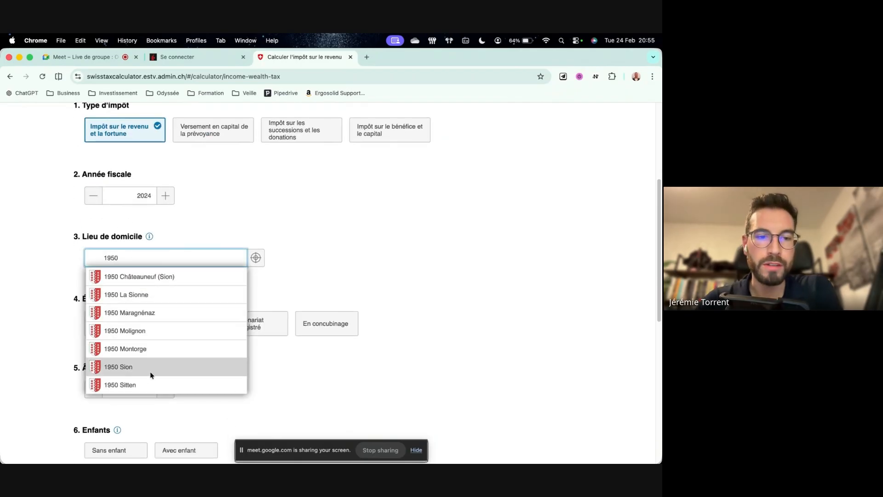
{"action": "left_click", "coordinate": [147, 368]}
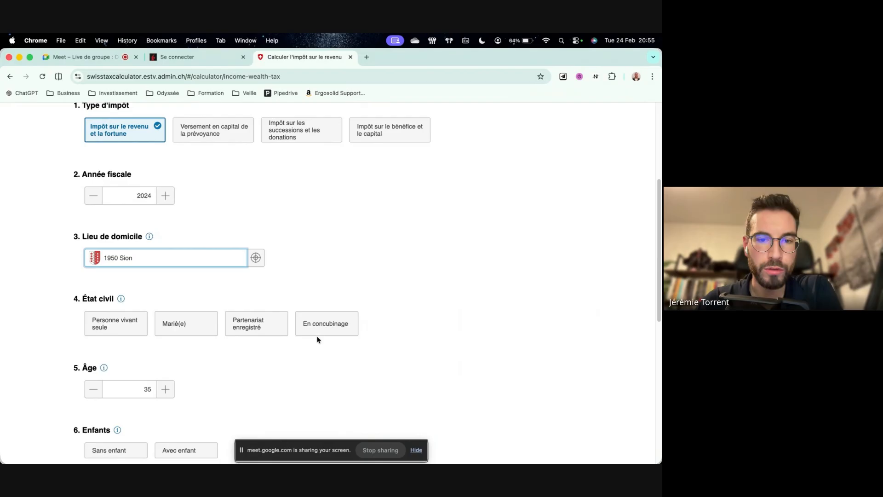
- Set the taxpayer's profile to Personne vivant seule, Sans enfant and confession Autre / Sans, with Revenu net as the income type
{"action": "left_click", "coordinate": [128, 325]}
{"action": "scroll", "coordinate": [128, 325], "scroll_direction": "down", "scroll_amount": 5}
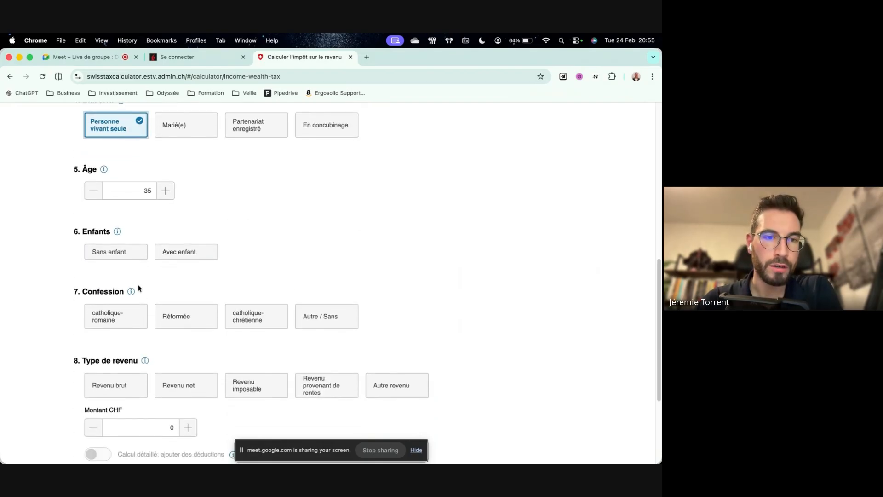
{"action": "left_click", "coordinate": [115, 252]}
{"action": "left_click", "coordinate": [320, 321]}
{"action": "scroll", "coordinate": [148, 361], "scroll_direction": "down", "scroll_amount": 3}
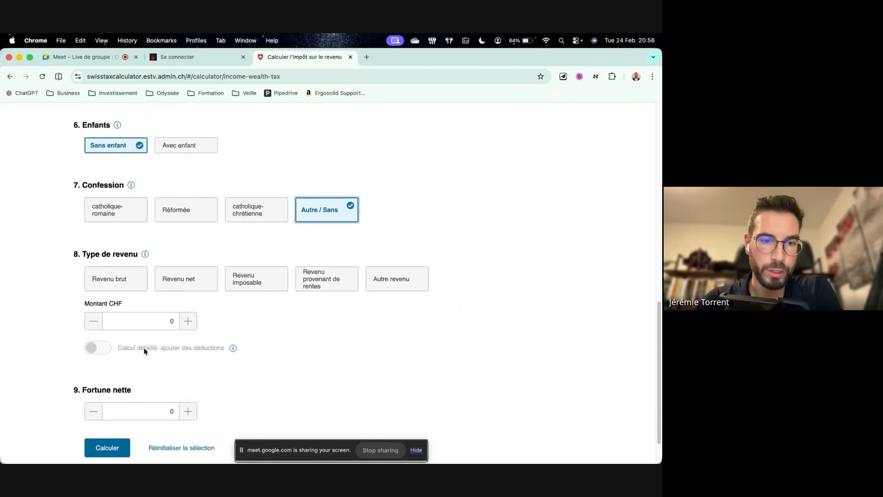
{"action": "left_click", "coordinate": [179, 281]}
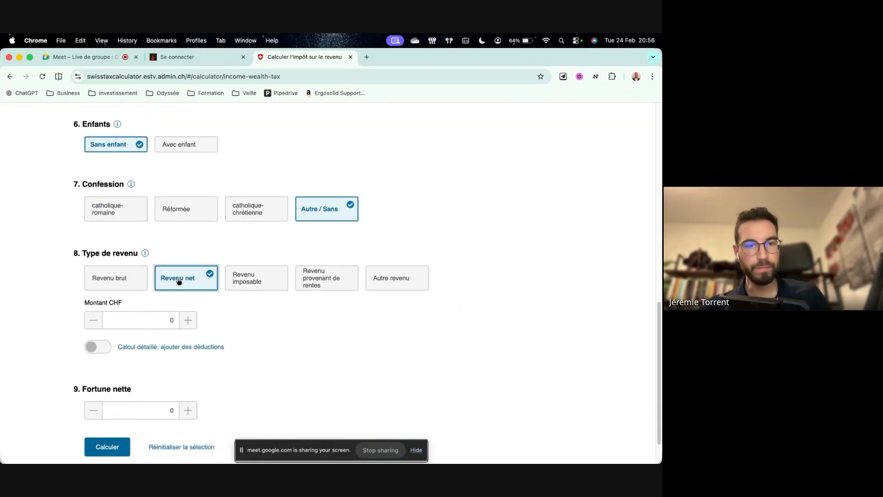
- Check the net taxable income for the IFD in VSTax, then set the simulator's net income amount to 89'989 CHF in Chrome
{"action": "key", "text": "super+Tab"}
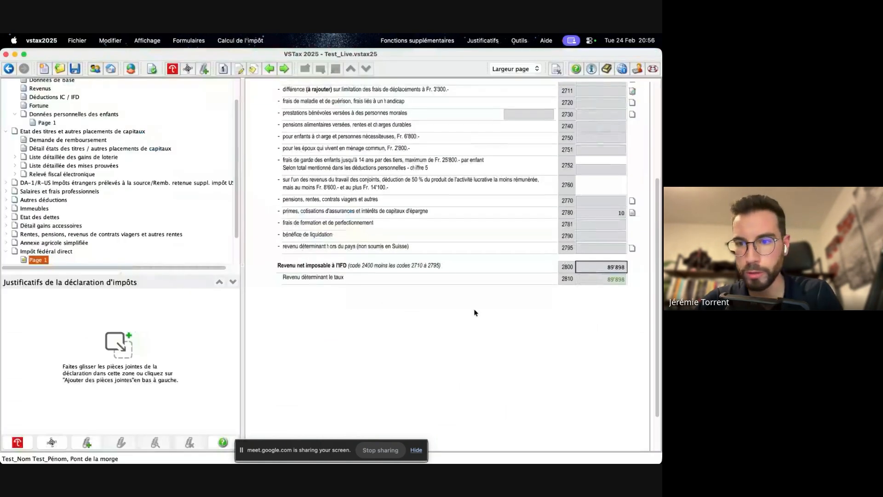
{"action": "left_click", "coordinate": [623, 271]}
{"action": "key", "text": "super+Tab"}
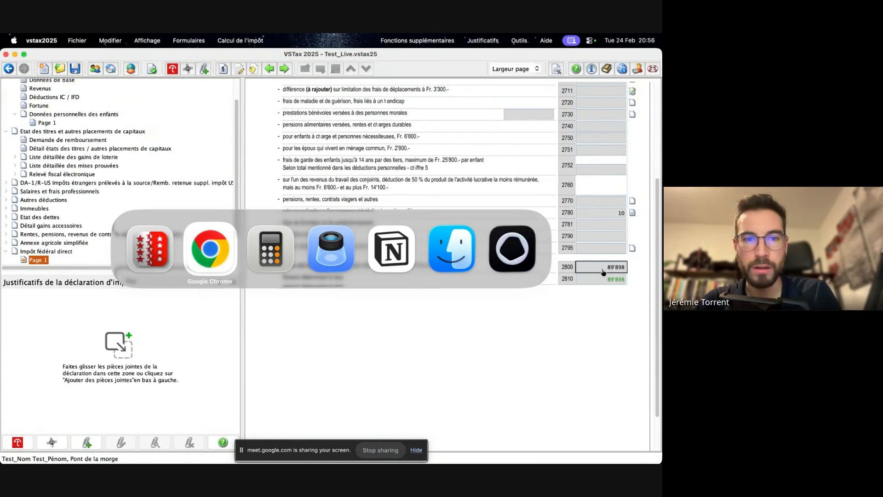
{"action": "left_click", "coordinate": [148, 319]}
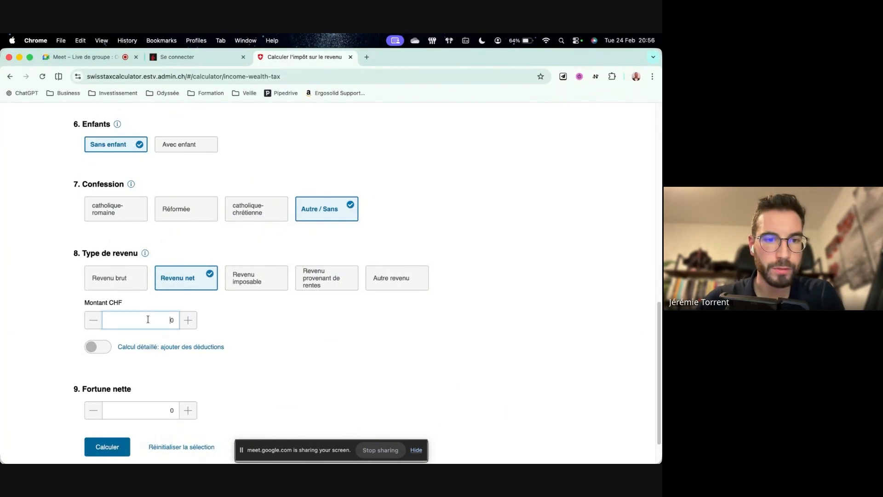
{"action": "type", "text": "89989"}
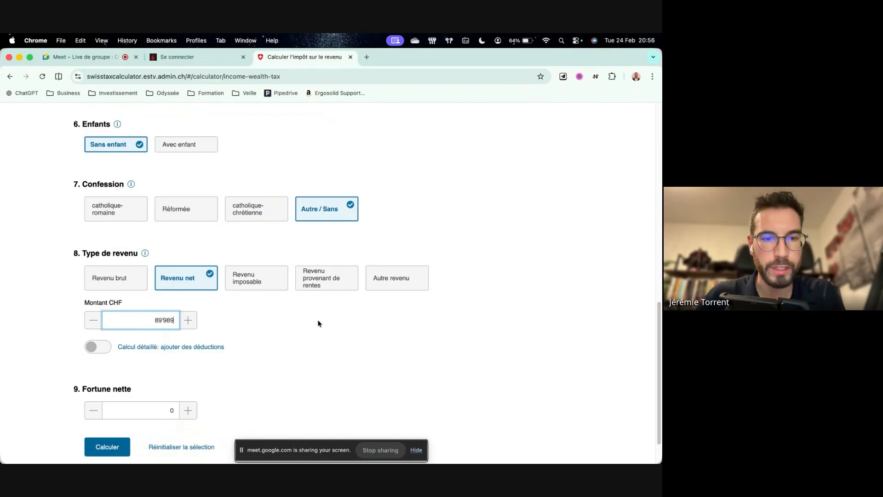
{"action": "left_click", "coordinate": [320, 324]}
- Look up the net taxable wealth on VSTax's Fortune form and set the simulator's Fortune nette to 85'000 in Chrome
{"action": "left_click", "coordinate": [159, 406]}
{"action": "key", "text": "super+Tab"}
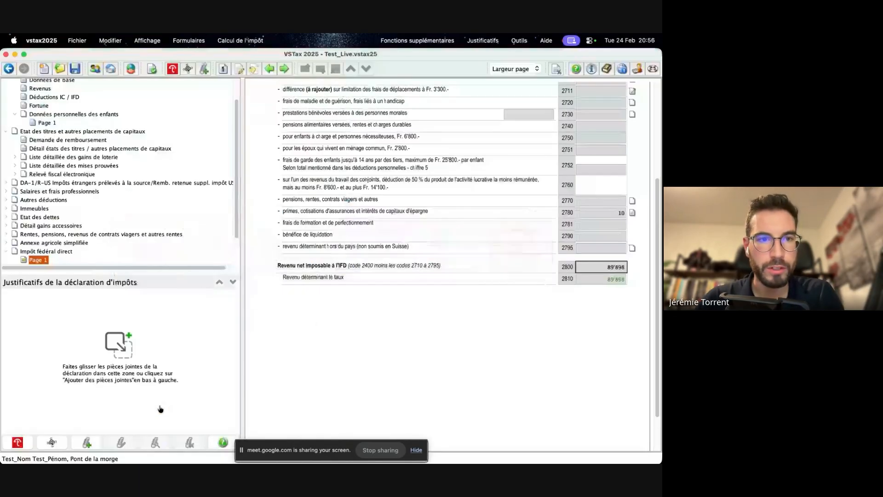
{"action": "left_click", "coordinate": [39, 106]}
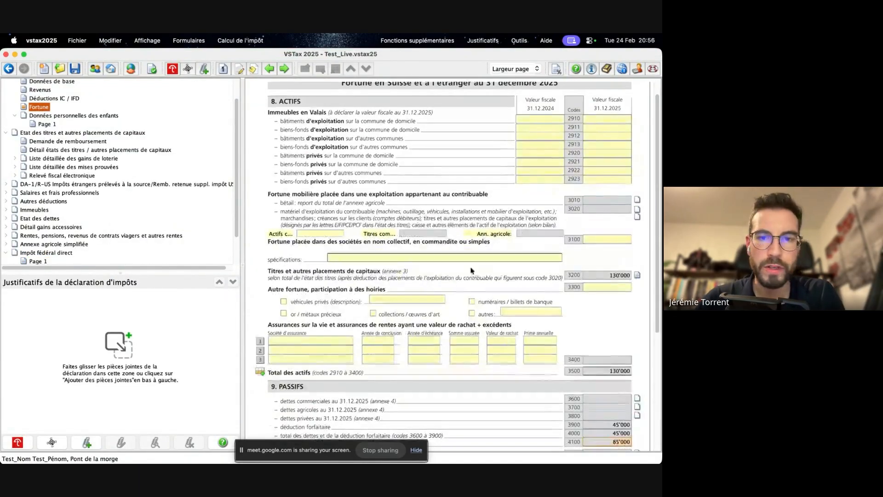
{"action": "scroll", "coordinate": [482, 273], "scroll_direction": "down", "scroll_amount": 5}
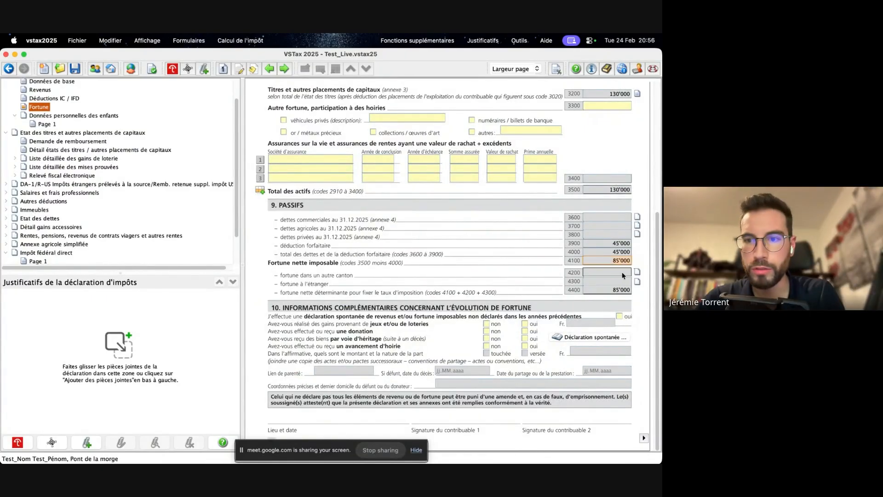
{"action": "key", "text": "super+Tab"}
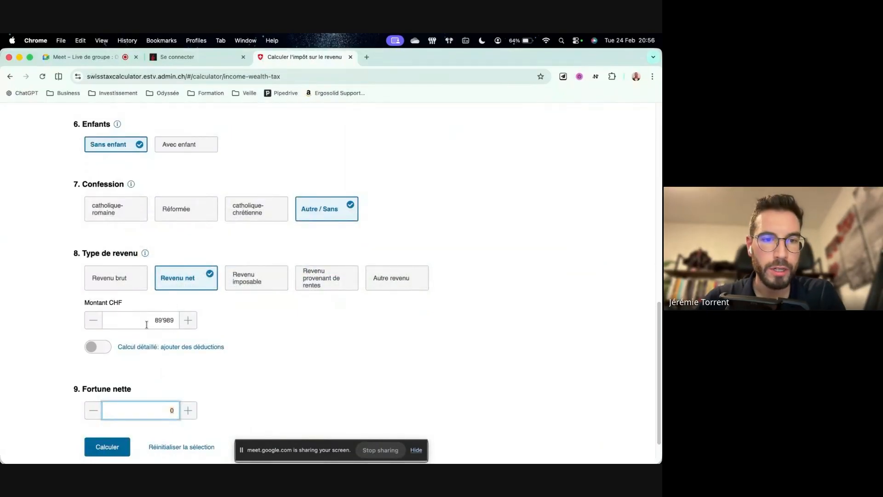
{"action": "type", "text": "850000"}
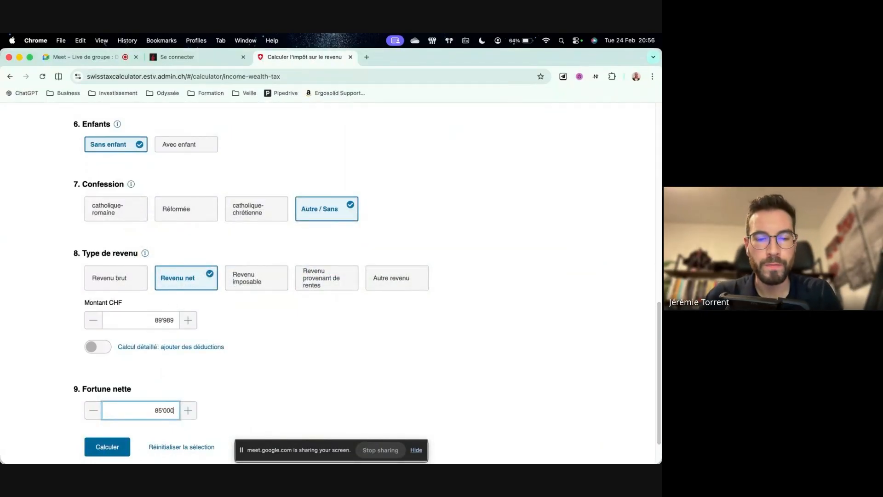
{"action": "left_click", "coordinate": [233, 392]}
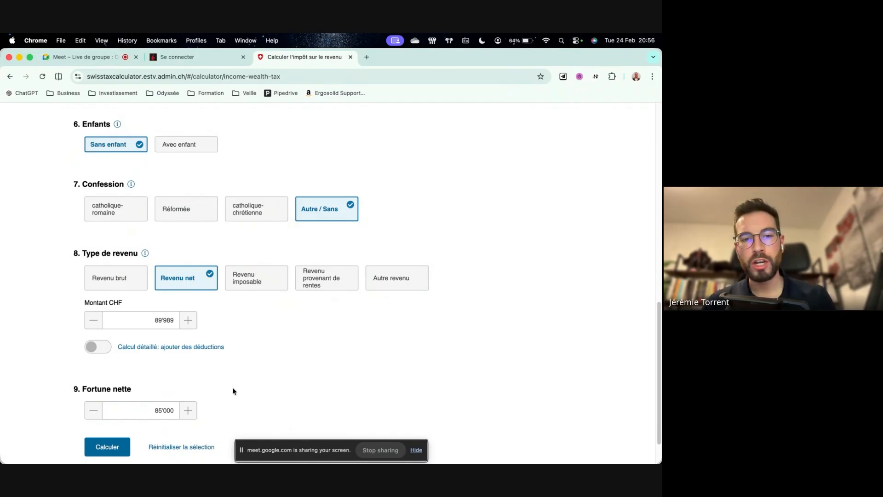
{"action": "key", "text": "super+Tab"}
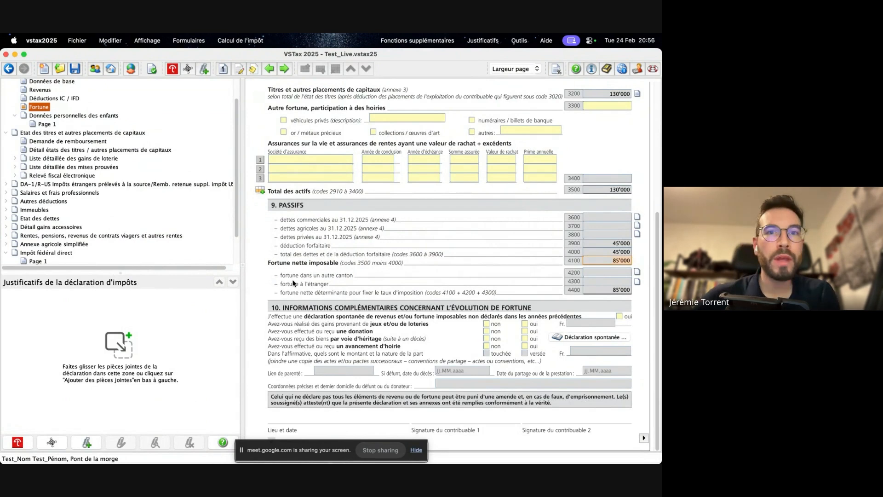
{"action": "scroll", "coordinate": [202, 212], "scroll_direction": "up", "scroll_amount": 3}
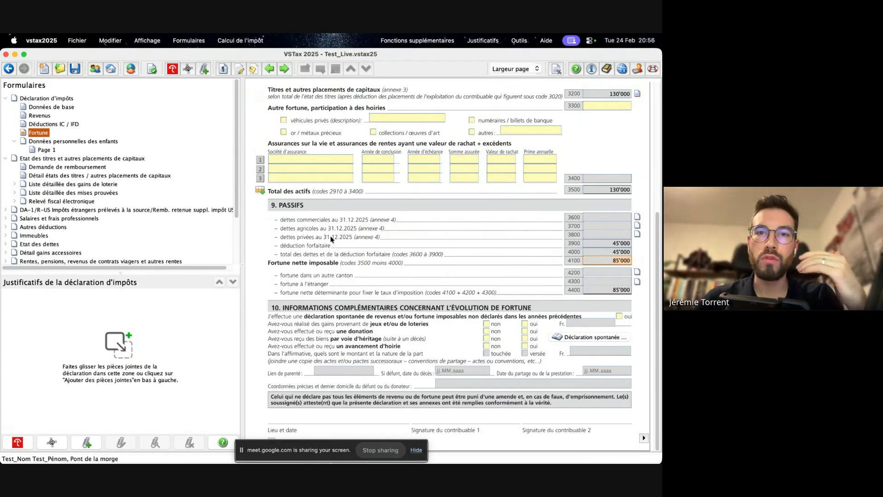
{"action": "key", "text": "super+Tab"}
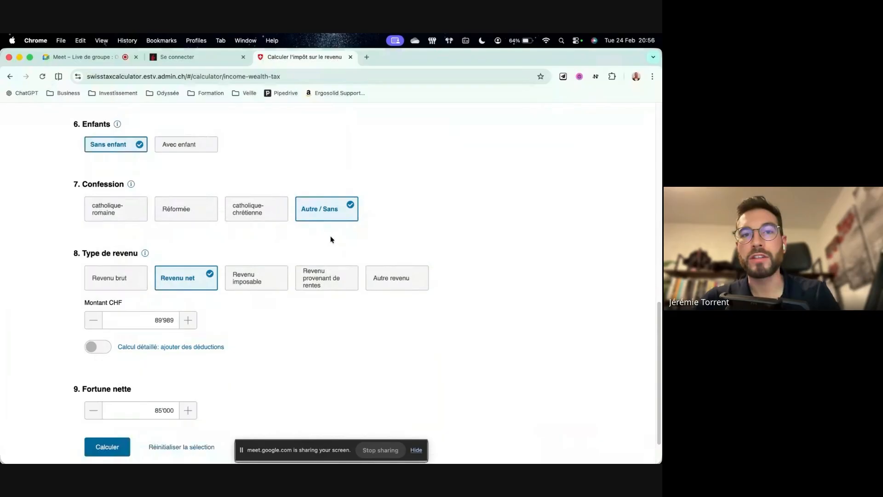
- Calculate the 2024 tax estimate and review the tax breakdown, share of income, marginal rates and applied deductions and coefficients
{"action": "scroll", "coordinate": [292, 362], "scroll_direction": "down", "scroll_amount": 1}
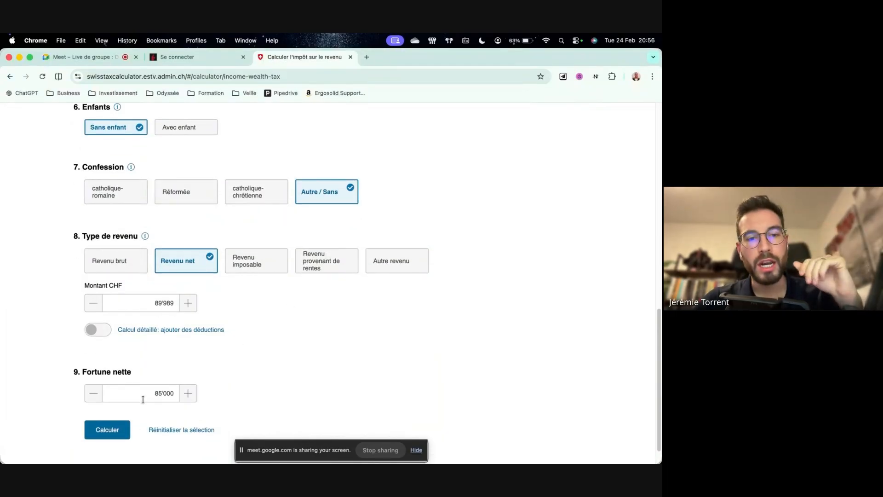
{"action": "left_click", "coordinate": [124, 426]}
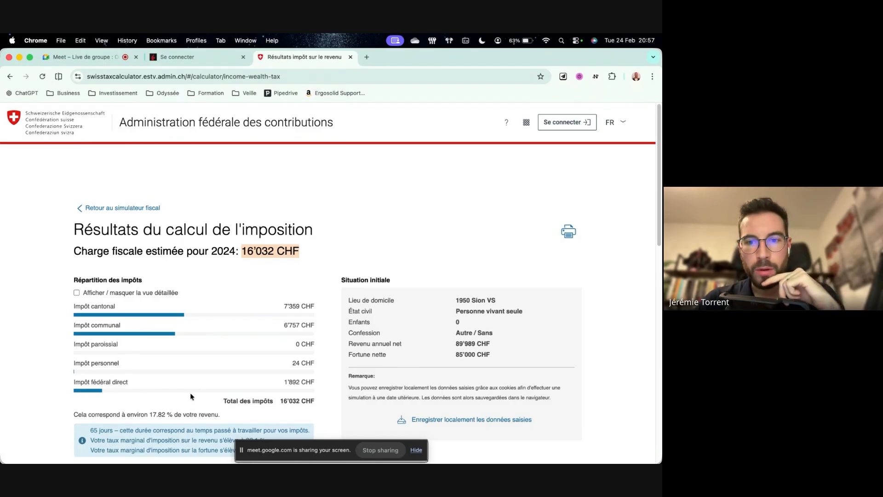
{"action": "scroll", "coordinate": [192, 396], "scroll_direction": "down", "scroll_amount": 1}
{"action": "scroll", "coordinate": [192, 396], "scroll_direction": "down", "scroll_amount": 4}
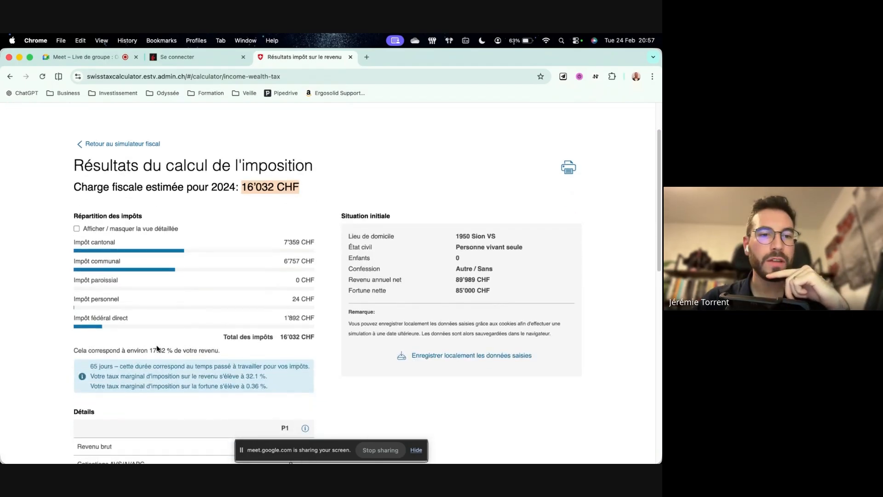
{"action": "left_click_drag", "start_coordinate": [149, 350], "coordinate": [220, 351]}
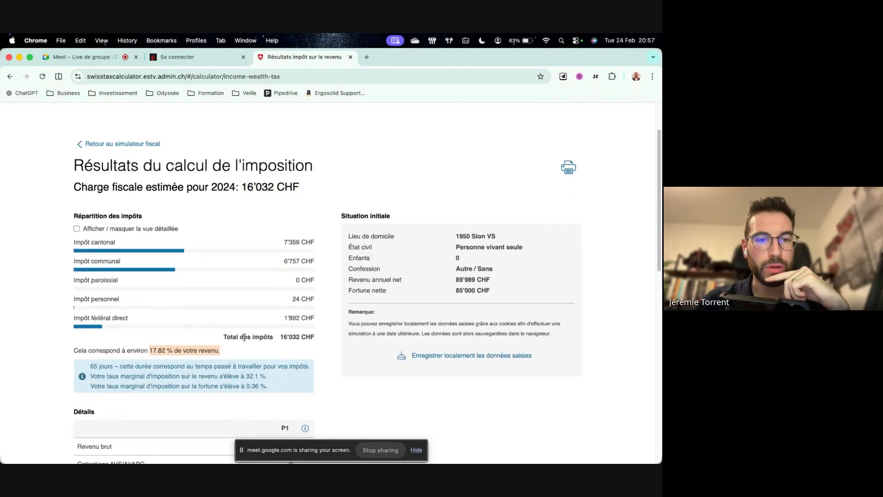
{"action": "scroll", "coordinate": [253, 351], "scroll_direction": "down", "scroll_amount": 2}
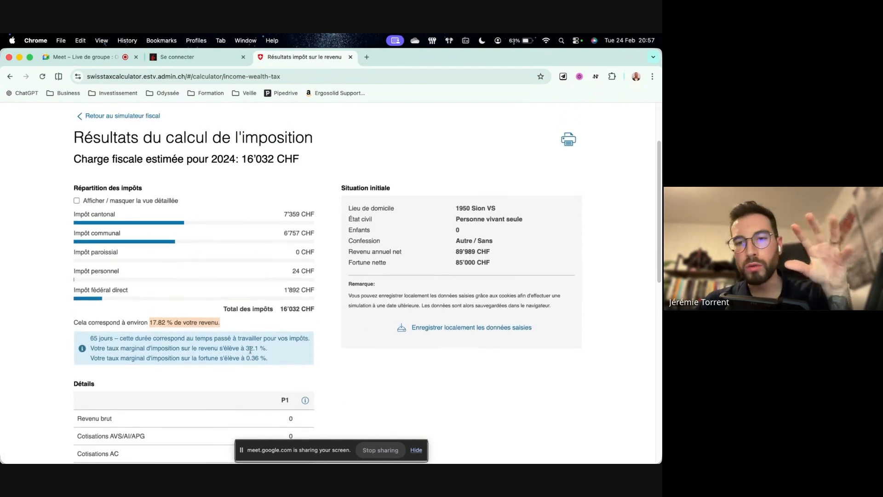
{"action": "scroll", "coordinate": [250, 351], "scroll_direction": "down", "scroll_amount": 15}
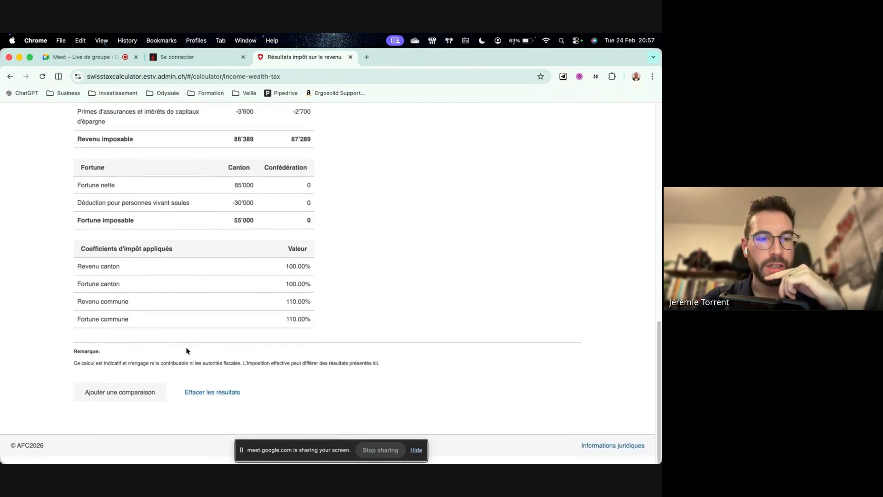
{"action": "scroll", "coordinate": [216, 388], "scroll_direction": "up", "scroll_amount": 15}
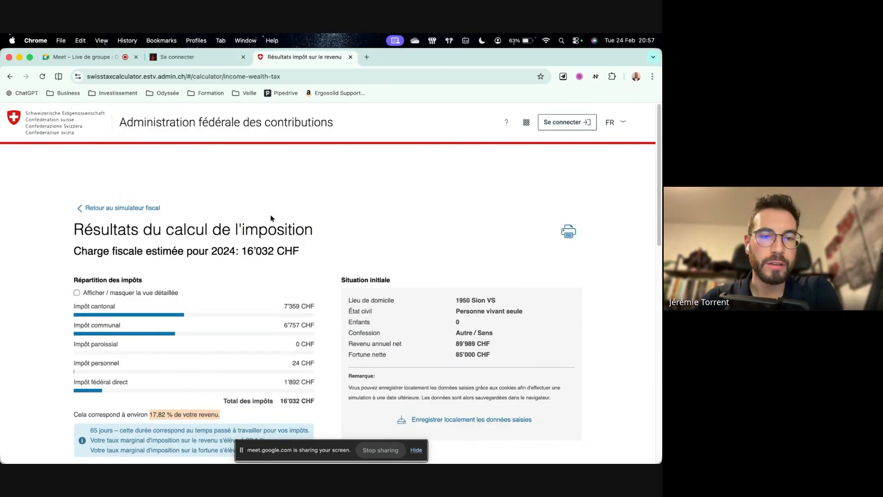
- Switch back to VSTax and review the Revenus form and the Déductions IC / IFD form
{"action": "mouse_move", "coordinate": [3, 259]}
{"action": "left_click", "coordinate": [18, 289]}
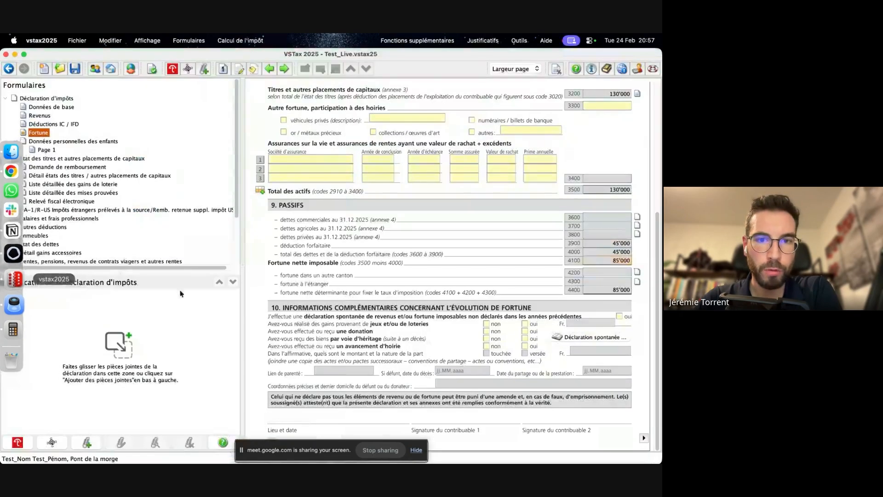
{"action": "left_click", "coordinate": [41, 116]}
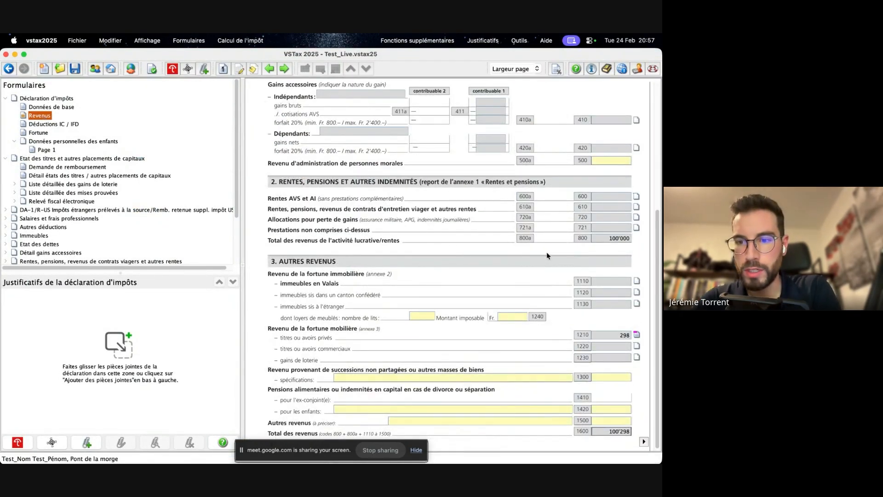
{"action": "scroll", "coordinate": [547, 254], "scroll_direction": "up", "scroll_amount": 5}
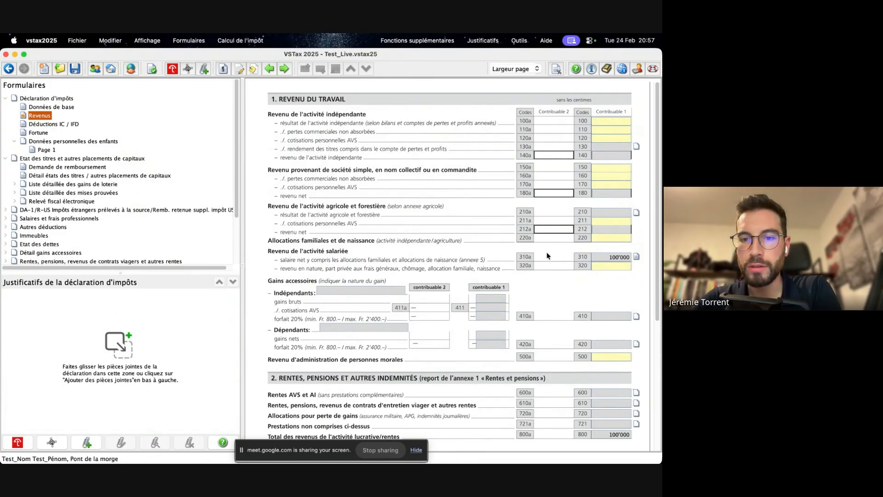
{"action": "left_click", "coordinate": [45, 124]}
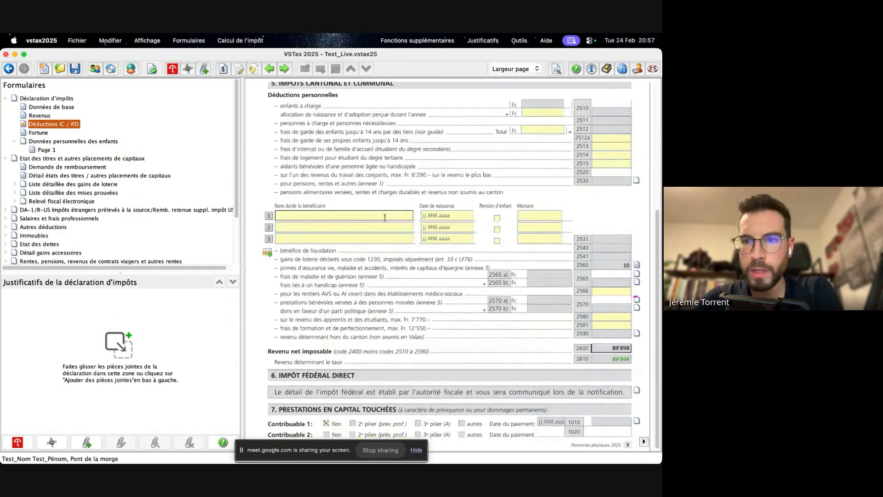
{"action": "scroll", "coordinate": [525, 276], "scroll_direction": "up", "scroll_amount": 5}
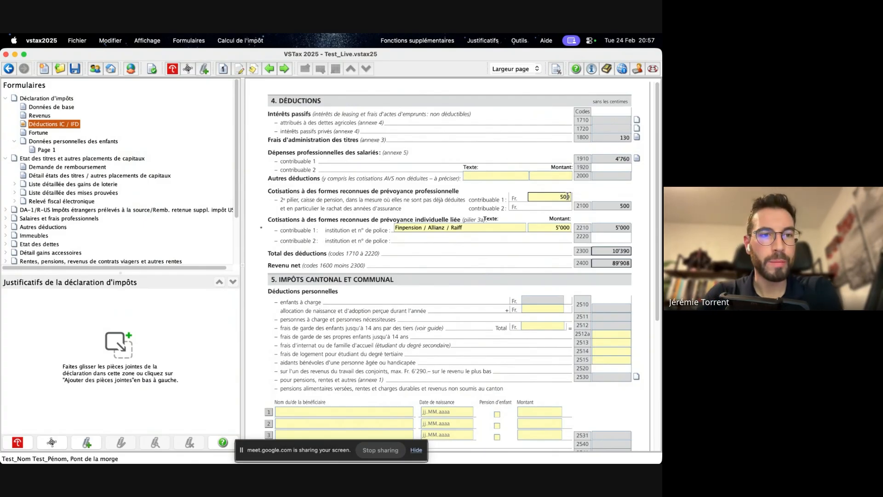
{"action": "scroll", "coordinate": [131, 187], "scroll_direction": "down", "scroll_amount": 3}
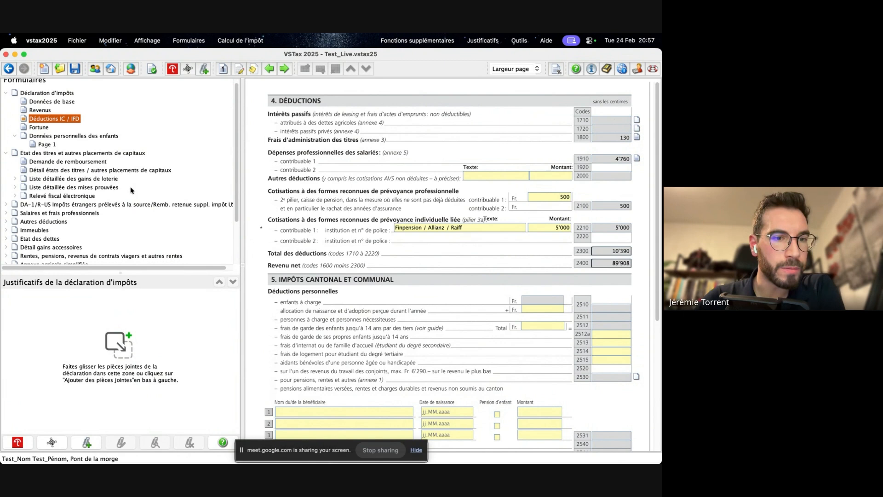
{"action": "scroll", "coordinate": [131, 186], "scroll_direction": "down", "scroll_amount": 3}
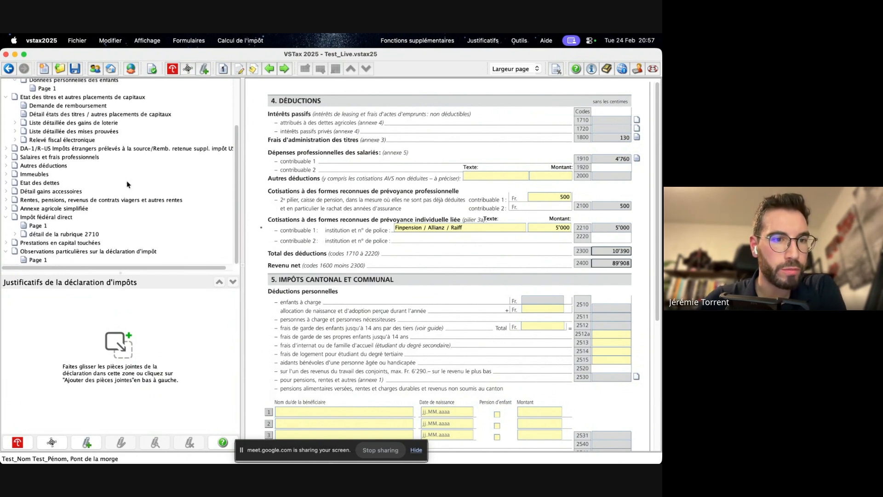
{"action": "scroll", "coordinate": [6, 255], "scroll_direction": "up", "scroll_amount": 2}
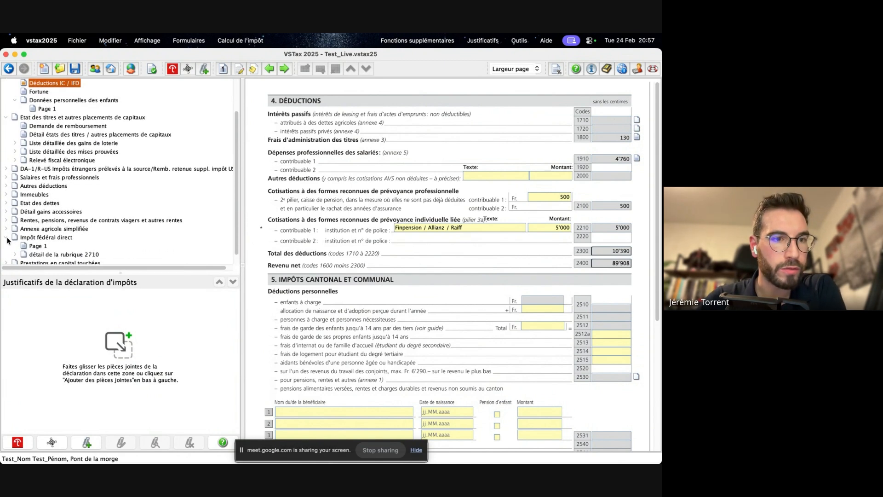
{"action": "scroll", "coordinate": [106, 205], "scroll_direction": "up", "scroll_amount": 3}
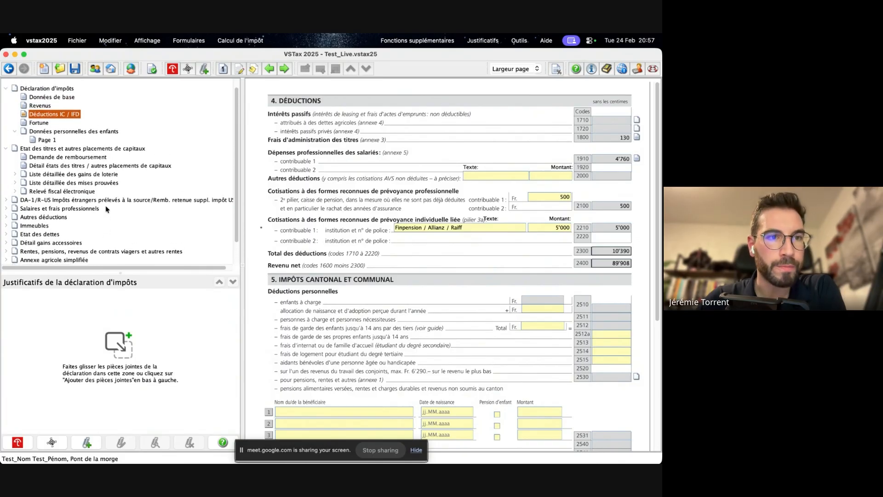
{"action": "scroll", "coordinate": [106, 205], "scroll_direction": "up", "scroll_amount": 1}
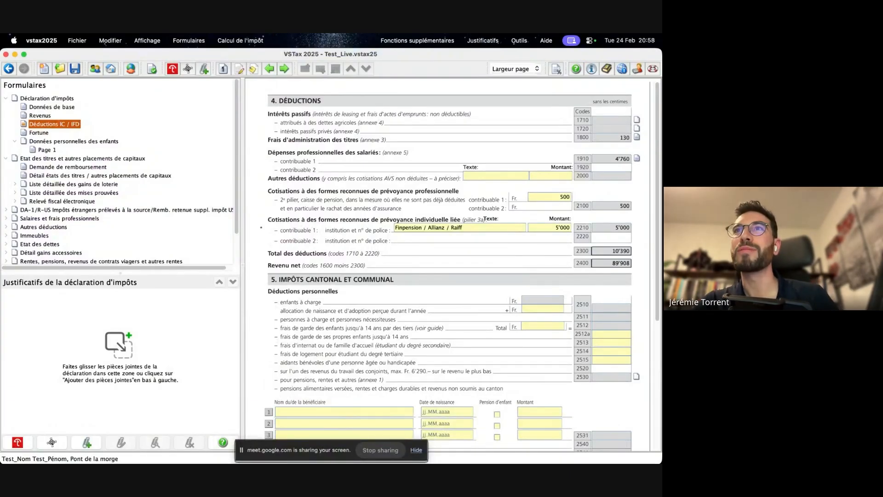
{"action": "left_click_drag", "start_coordinate": [388, 34], "coordinate": [602, 218]}
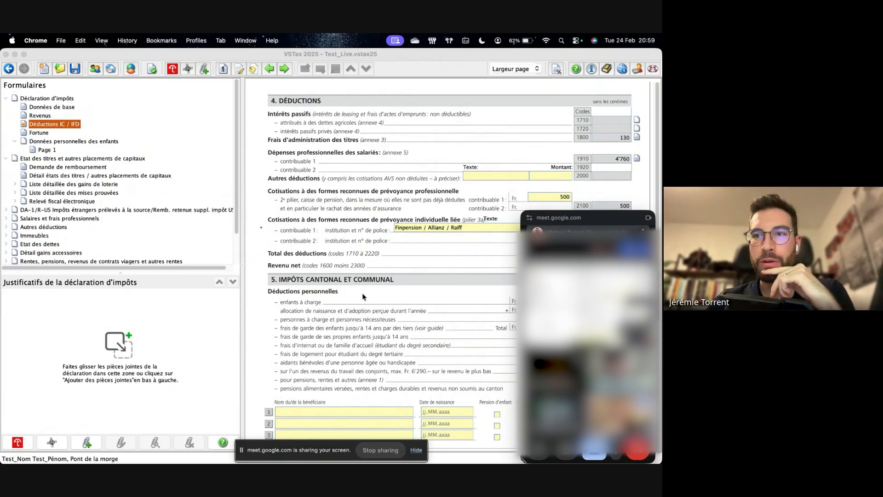
{"action": "scroll", "coordinate": [364, 297], "scroll_direction": "down", "scroll_amount": 5}
{"action": "scroll", "coordinate": [364, 297], "scroll_direction": "up", "scroll_amount": 5}
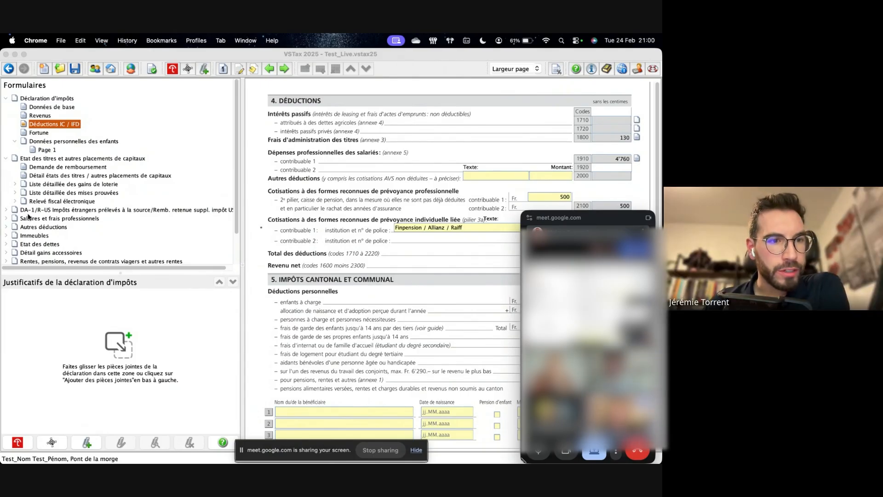
- Open page 1 of the Autres déductions form and move the floating Google Meet window off the form's amount fields
{"action": "left_click", "coordinate": [45, 227]}
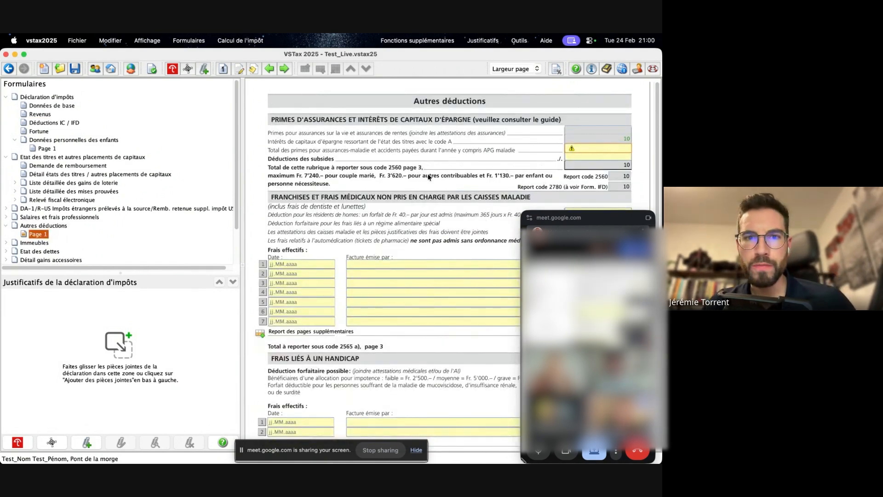
{"action": "left_click", "coordinate": [589, 218]}
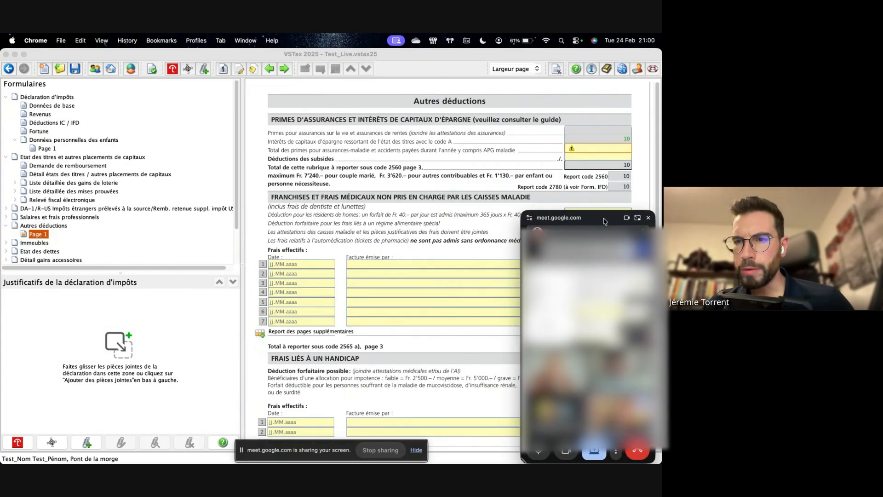
{"action": "left_click_drag", "start_coordinate": [605, 222], "coordinate": [85, 288]}
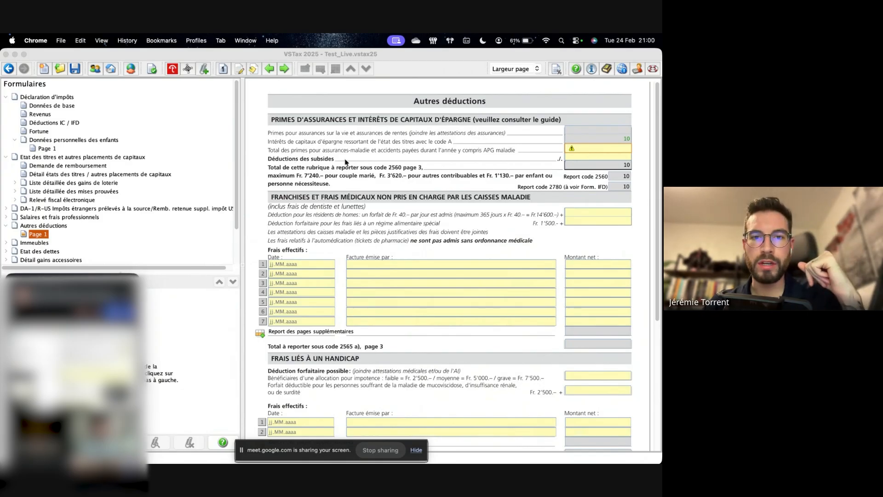
- Review the Autres déductions page, from insurance premiums and the first Frais effectifs medical expense row to handicap costs, charitable donations and political contributions
{"action": "left_click", "coordinate": [611, 147]}
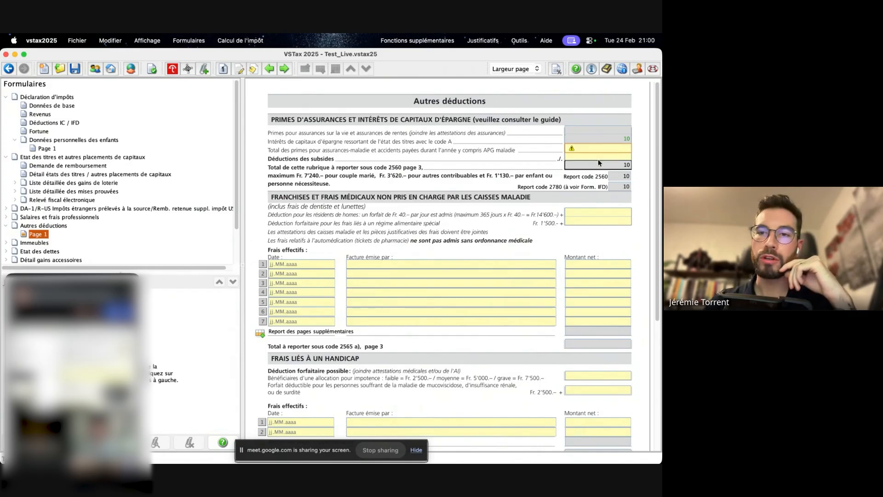
{"action": "scroll", "coordinate": [482, 242], "scroll_direction": "down", "scroll_amount": 3}
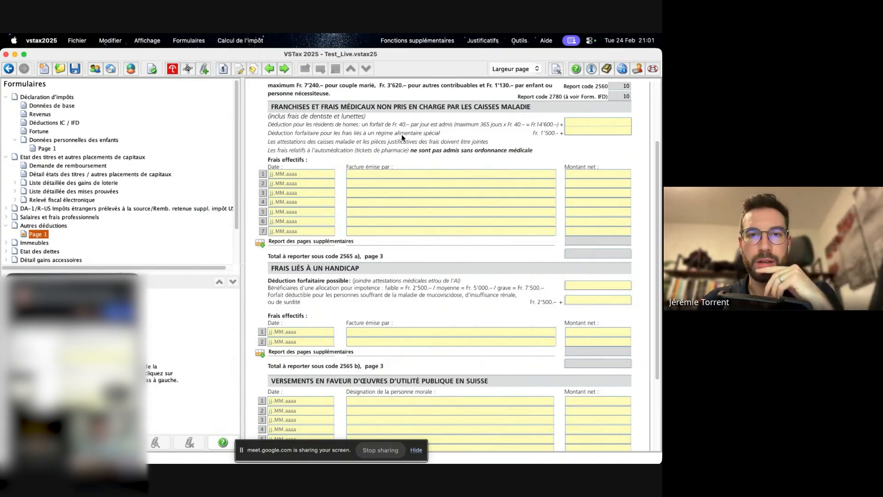
{"action": "left_click", "coordinate": [302, 174]}
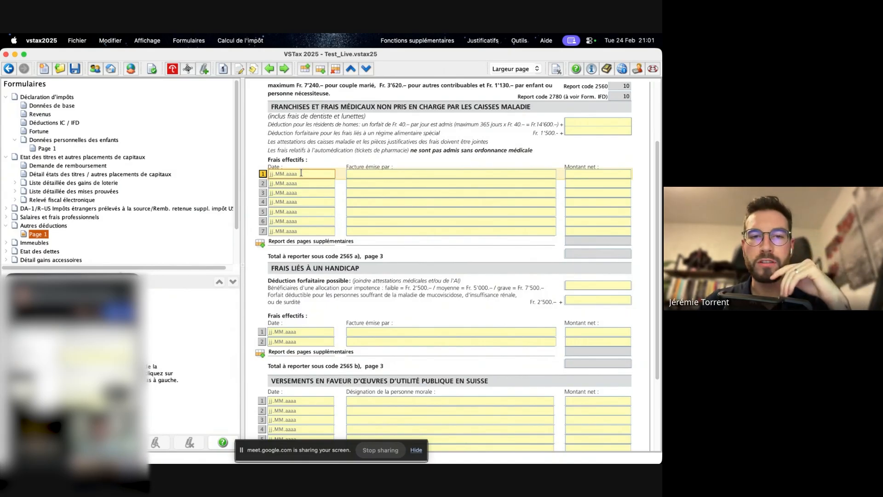
{"action": "left_click", "coordinate": [395, 174]}
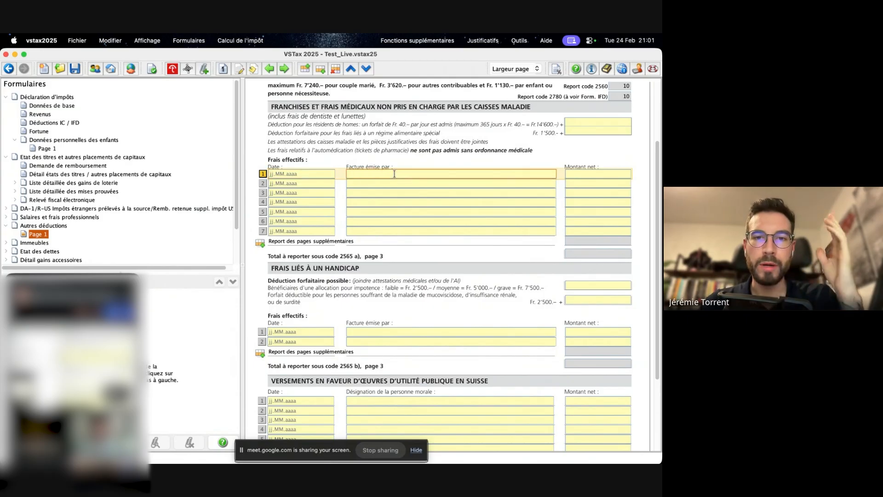
{"action": "left_click", "coordinate": [594, 173]}
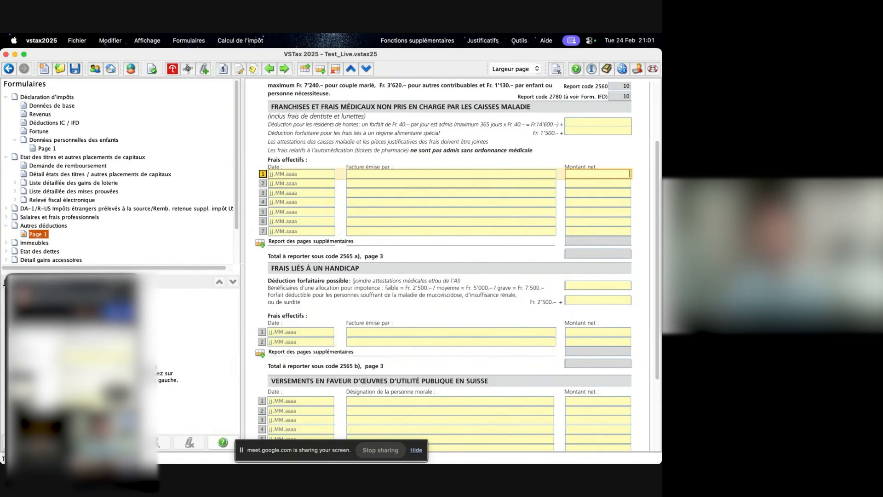
{"action": "left_click_drag", "start_coordinate": [82, 282], "coordinate": [93, 275]}
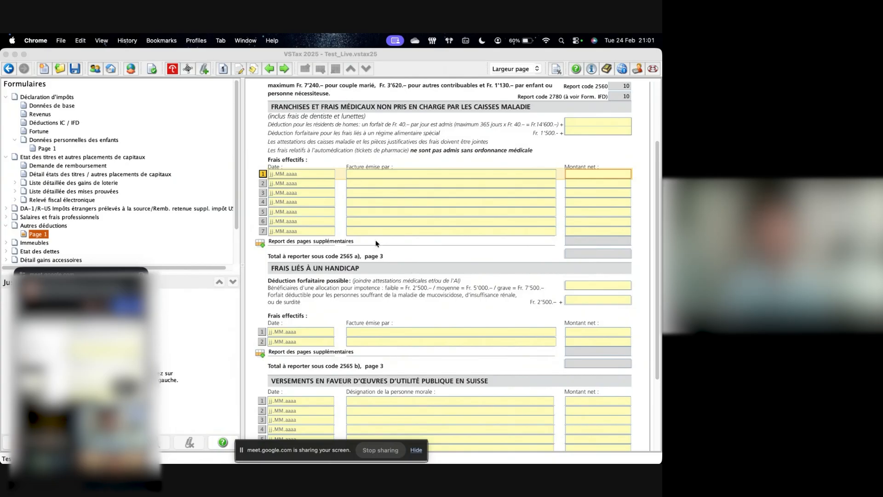
{"action": "scroll", "coordinate": [376, 242], "scroll_direction": "down", "scroll_amount": 5}
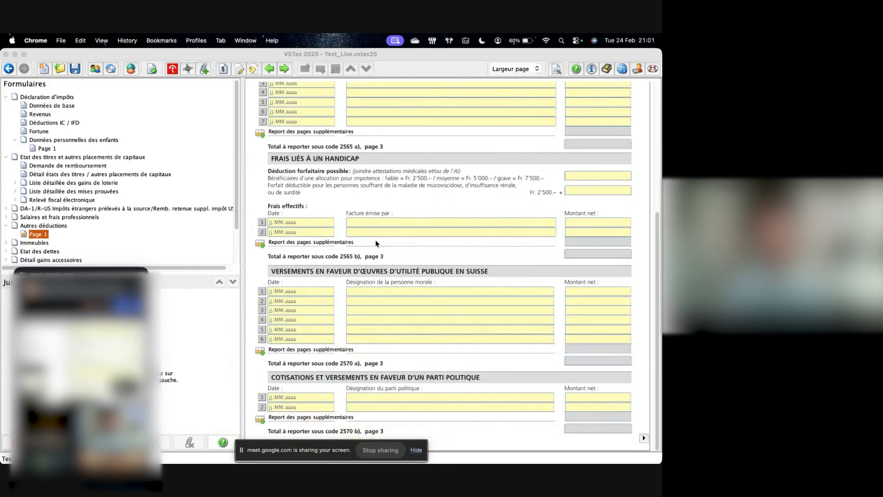
{"action": "scroll", "coordinate": [376, 239], "scroll_direction": "up", "scroll_amount": 9}
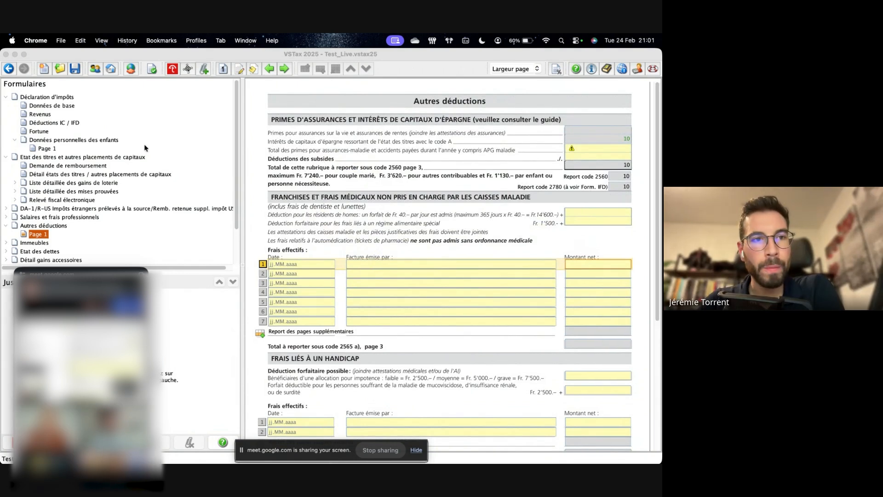
- Open the Revenus form and go to Contribuable 1's independent activity result field, code 100
{"action": "left_click", "coordinate": [43, 117]}
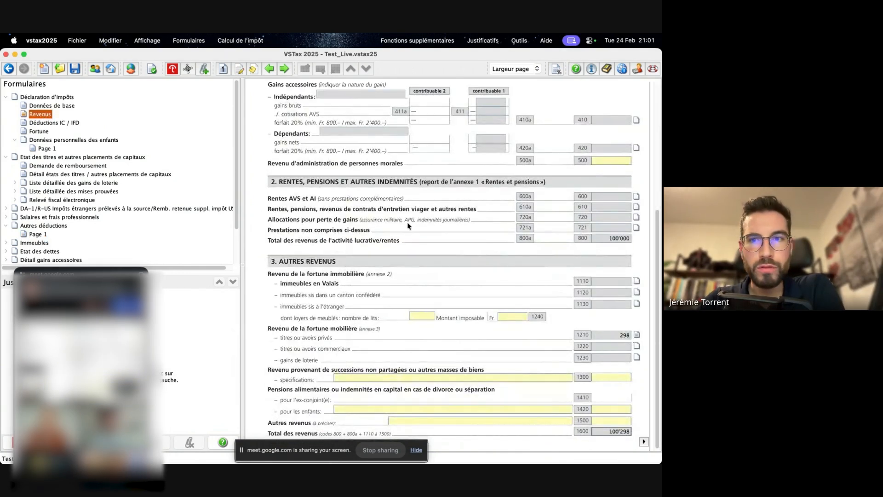
{"action": "scroll", "coordinate": [409, 226], "scroll_direction": "up", "scroll_amount": 5}
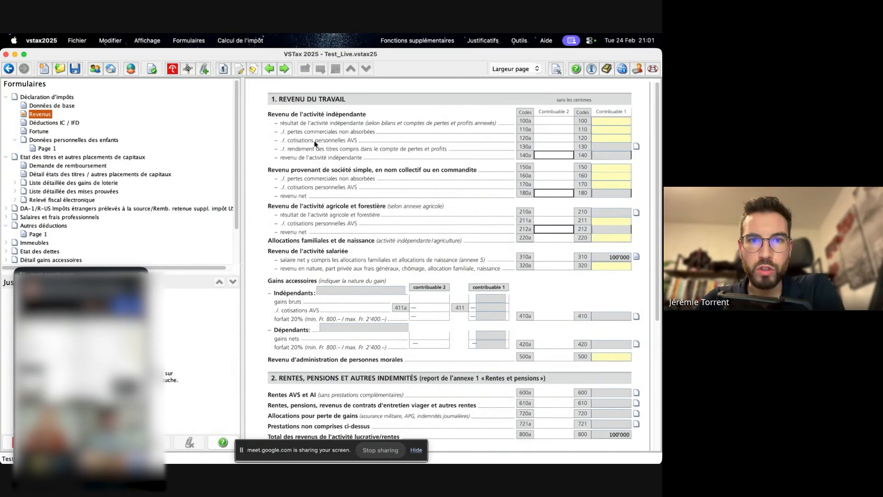
{"action": "left_click", "coordinate": [610, 120]}
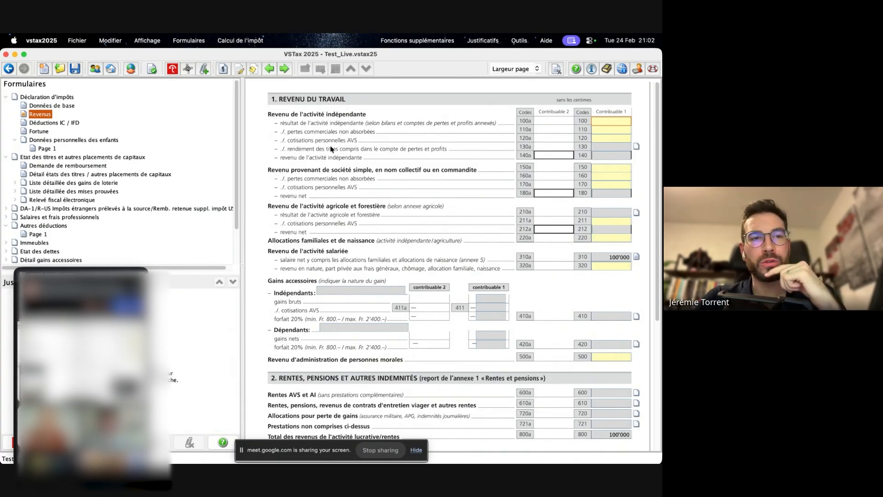
- Open page 1 of Salaires et frais professionnels and examine the Divers (à préciser) line for Contribuable 1
{"action": "left_click", "coordinate": [40, 221]}
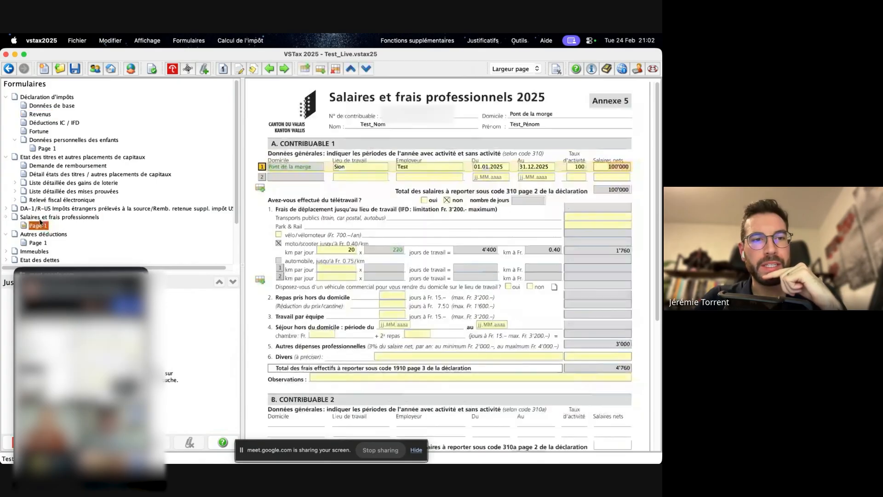
{"action": "scroll", "coordinate": [440, 245], "scroll_direction": "down", "scroll_amount": 5}
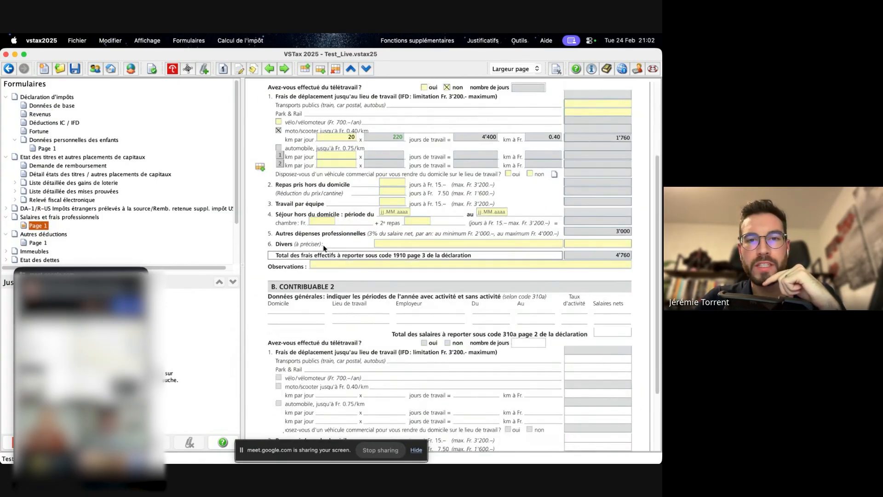
{"action": "left_click", "coordinate": [383, 243]}
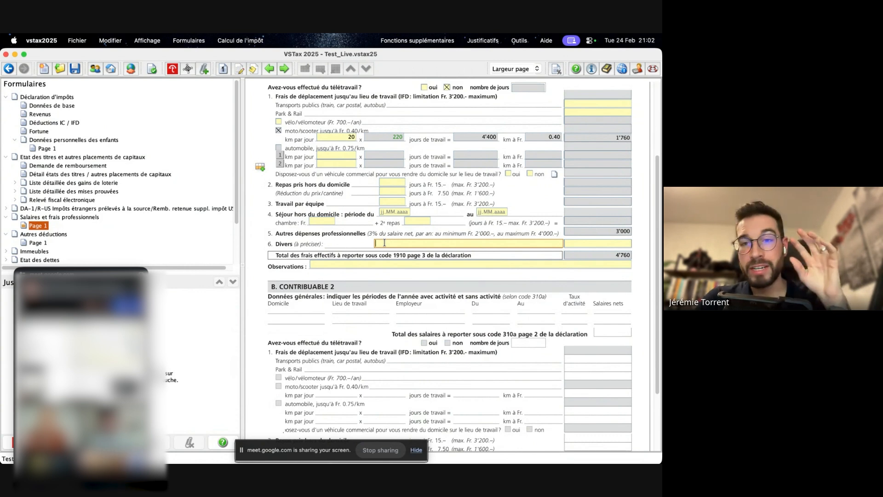
{"action": "scroll", "coordinate": [385, 244], "scroll_direction": "up", "scroll_amount": 5}
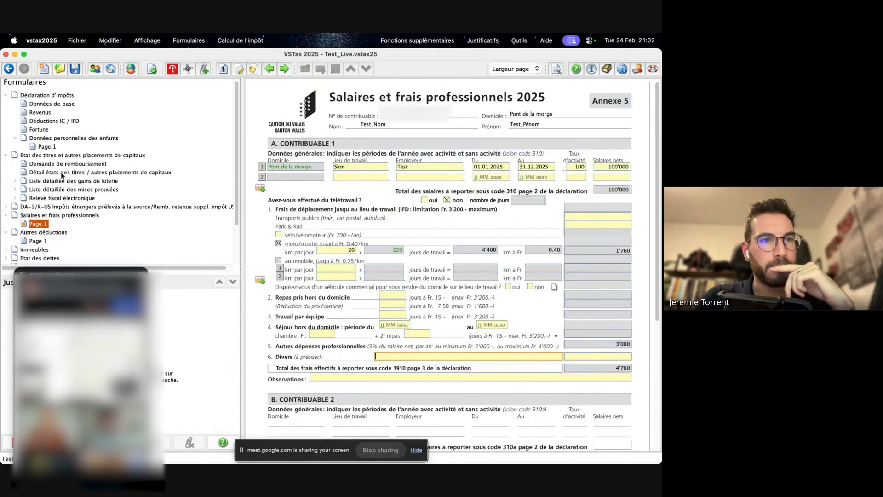
- Return through the Revenus form to Déductions IC / IFD and review its general deductions and cantonal and communal personal deductions
{"action": "left_click", "coordinate": [38, 114]}
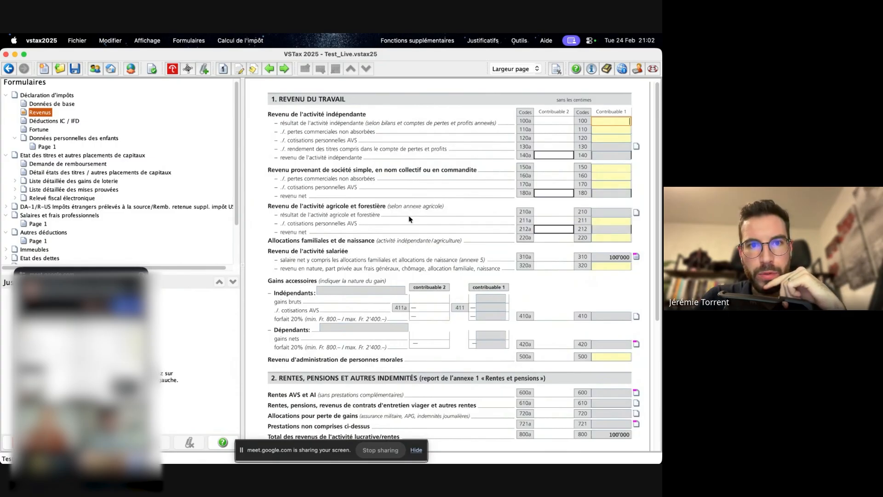
{"action": "left_click", "coordinate": [54, 121]}
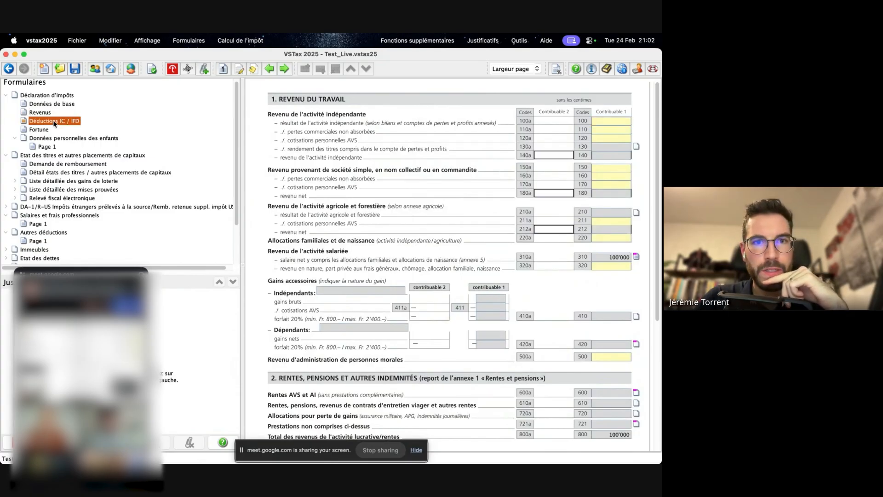
{"action": "scroll", "coordinate": [332, 206], "scroll_direction": "up", "scroll_amount": 2}
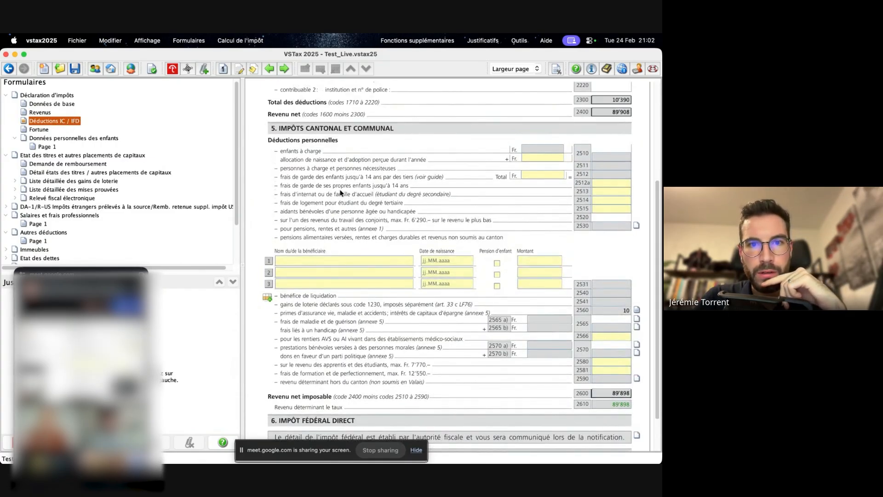
{"action": "scroll", "coordinate": [340, 192], "scroll_direction": "up", "scroll_amount": 5}
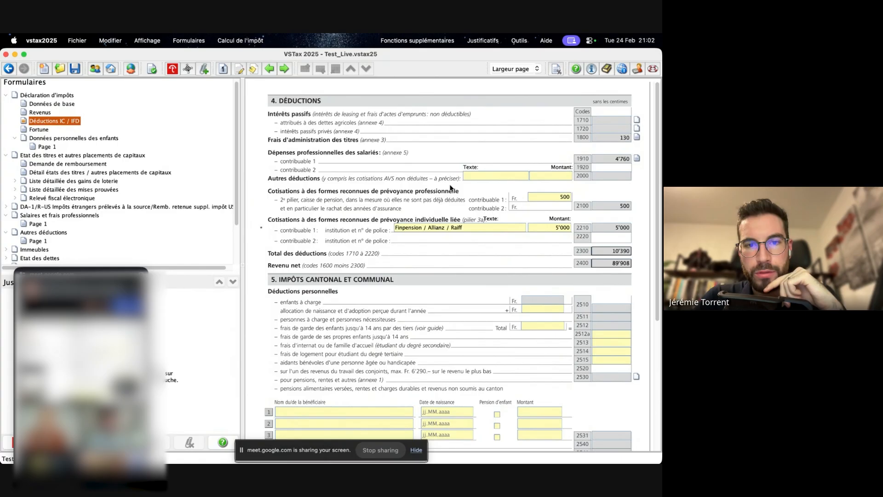
{"action": "scroll", "coordinate": [426, 192], "scroll_direction": "down", "scroll_amount": 5}
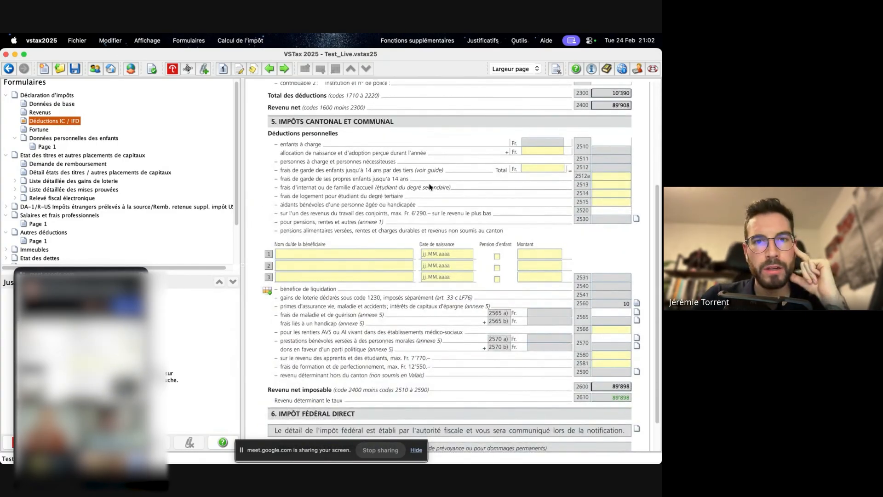
{"action": "scroll", "coordinate": [433, 178], "scroll_direction": "down", "scroll_amount": 2}
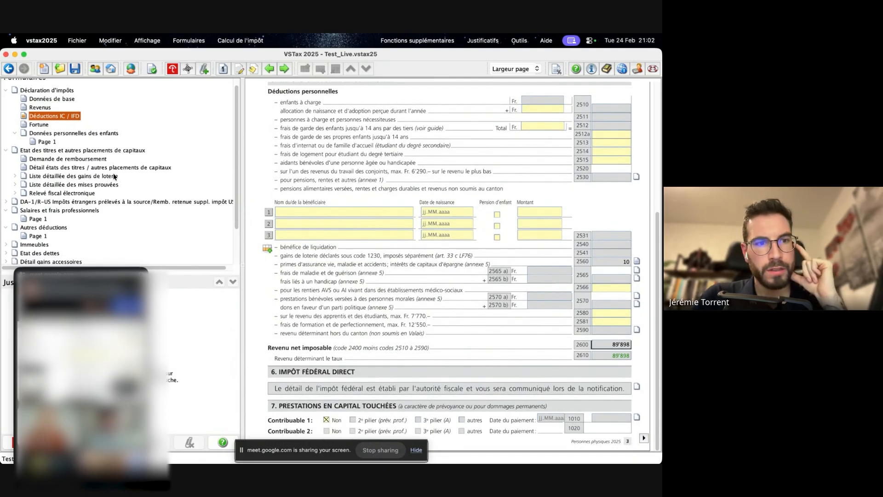
- Open page 1 of Détail gains accessoires and look over the Indépendants and Dépendants tables
{"action": "scroll", "coordinate": [96, 199], "scroll_direction": "down", "scroll_amount": 3}
{"action": "left_click", "coordinate": [51, 218]}
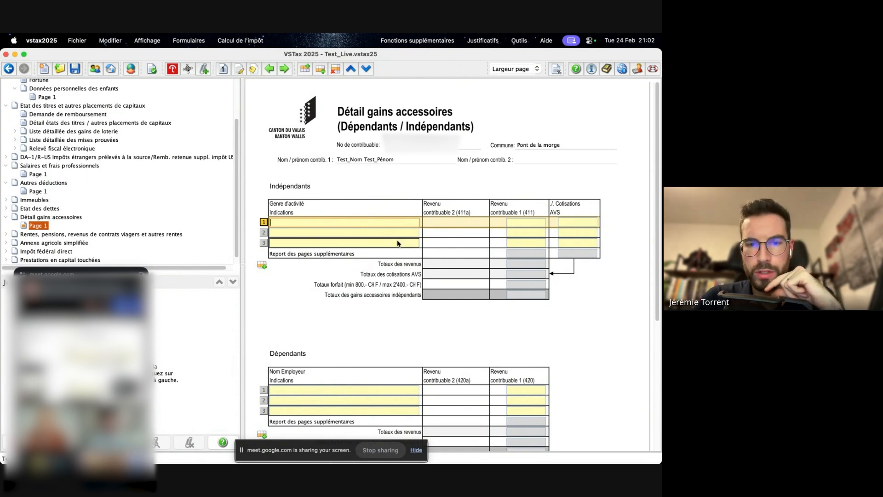
{"action": "scroll", "coordinate": [397, 242], "scroll_direction": "down", "scroll_amount": 5}
{"action": "scroll", "coordinate": [397, 239], "scroll_direction": "up", "scroll_amount": 5}
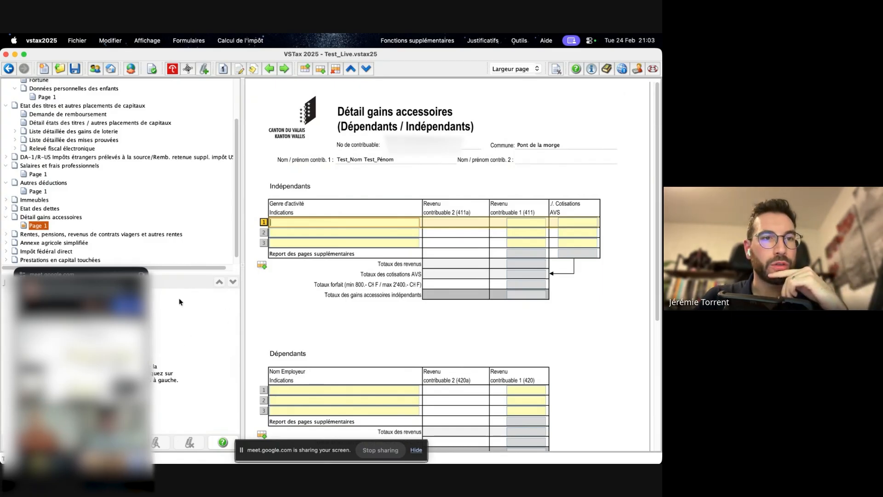
- Go through the Revenus form to its end, continue to the following Déductions IC / IFD page and review it
{"action": "scroll", "coordinate": [129, 184], "scroll_direction": "up", "scroll_amount": 1}
{"action": "scroll", "coordinate": [128, 184], "scroll_direction": "up", "scroll_amount": 5}
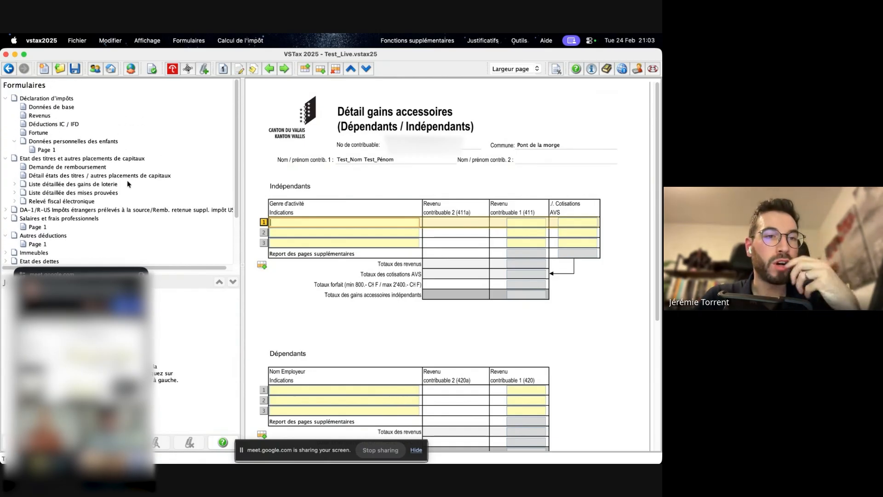
{"action": "left_click", "coordinate": [41, 117]}
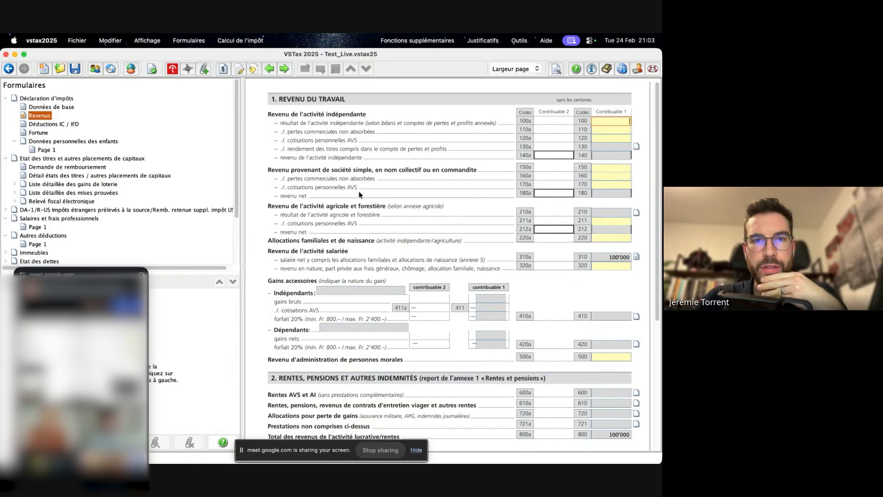
{"action": "scroll", "coordinate": [360, 194], "scroll_direction": "down", "scroll_amount": 5}
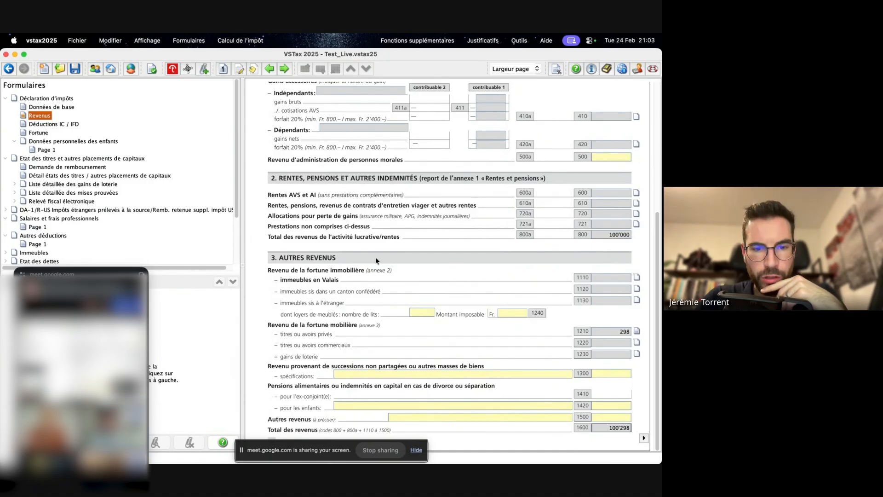
{"action": "left_click", "coordinate": [645, 439]}
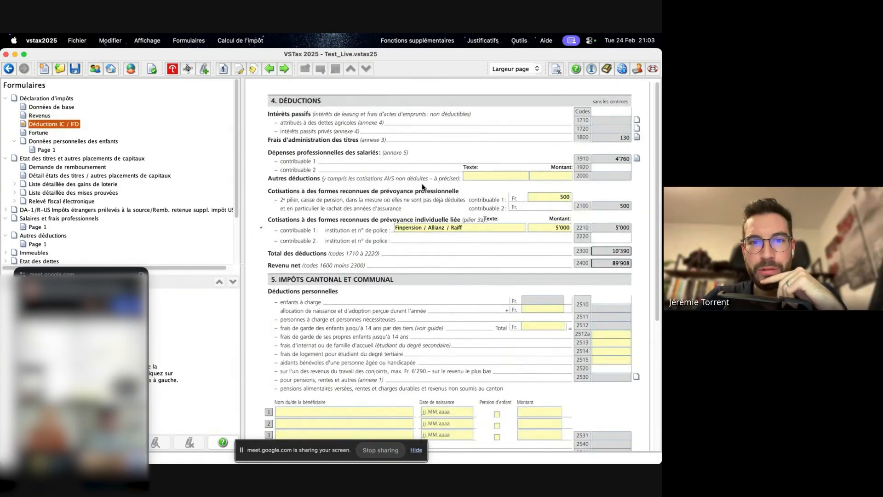
{"action": "scroll", "coordinate": [428, 220], "scroll_direction": "down", "scroll_amount": 5}
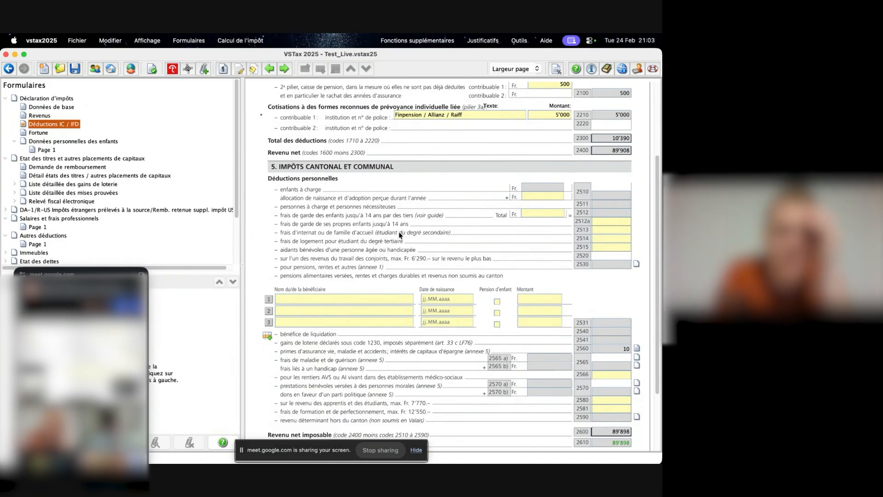
{"action": "scroll", "coordinate": [400, 235], "scroll_direction": "down", "scroll_amount": 3}
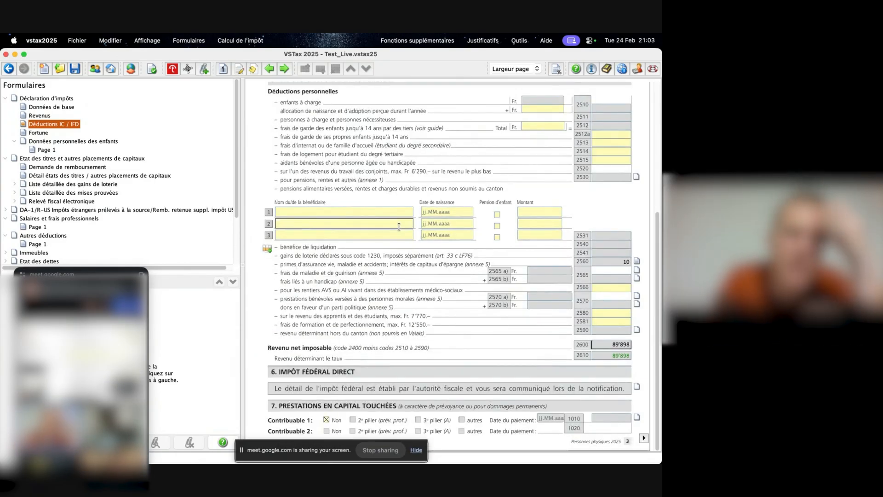
- Continue to the Fortune form and examine the assets, Passifs and Fortune nette imposable sections
{"action": "left_click", "coordinate": [644, 438]}
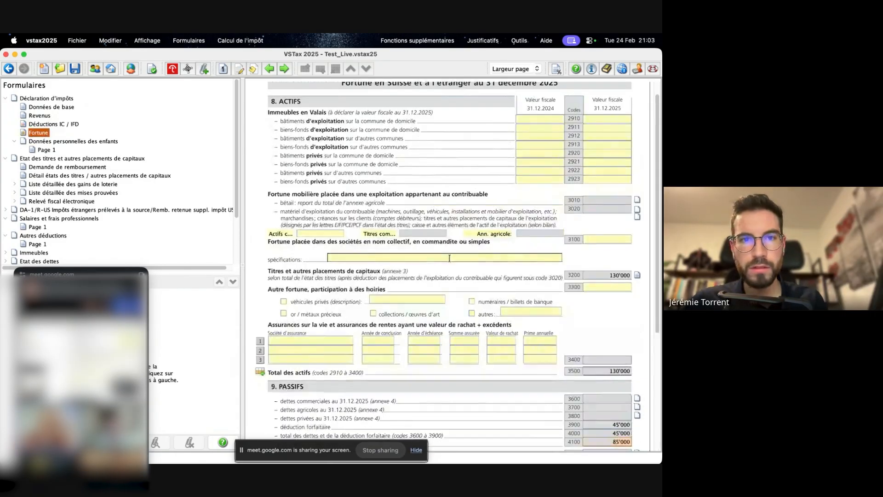
{"action": "scroll", "coordinate": [450, 261], "scroll_direction": "down", "scroll_amount": 3}
{"action": "scroll", "coordinate": [450, 262], "scroll_direction": "down", "scroll_amount": 4}
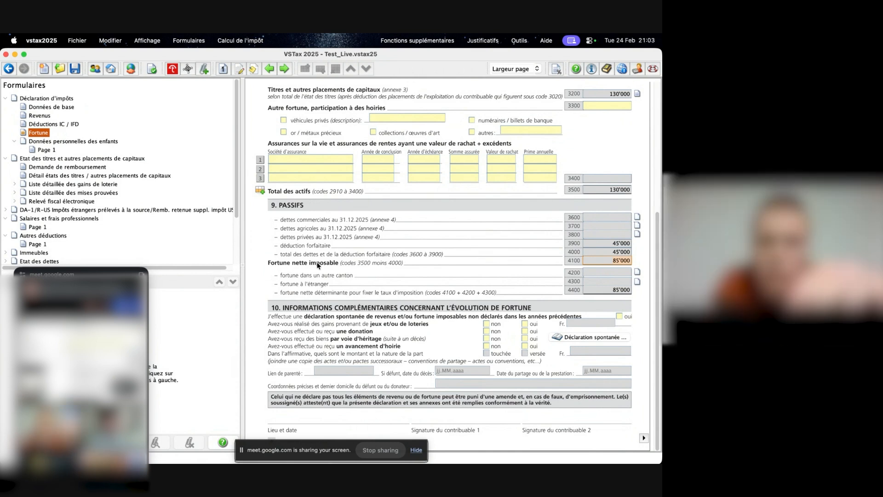
- Open Détail états des titres / autres placements de capitaux and examine the Frais d'administration des titres column
{"action": "left_click", "coordinate": [50, 168]}
{"action": "left_click", "coordinate": [77, 184]}
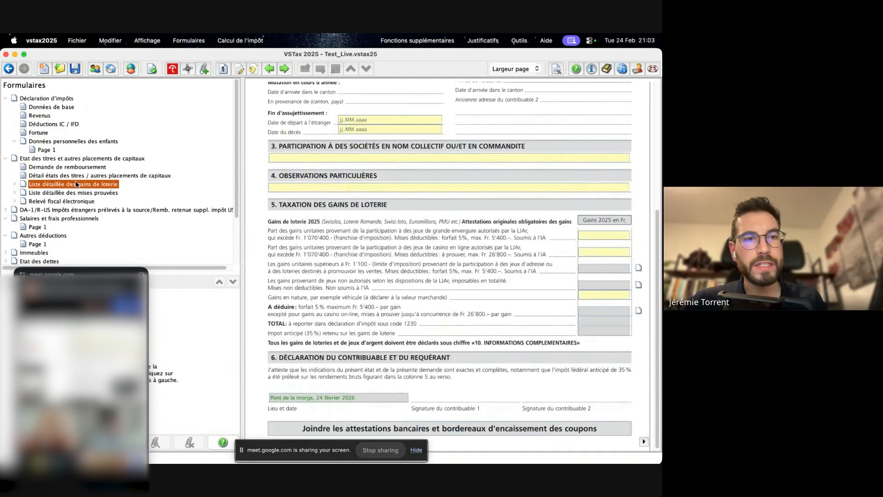
{"action": "left_click", "coordinate": [76, 177]}
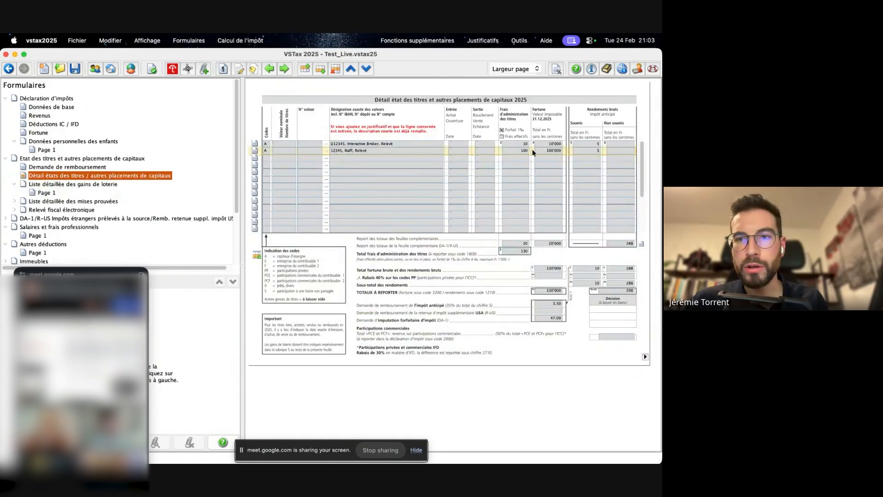
{"action": "left_click", "coordinate": [523, 159]}
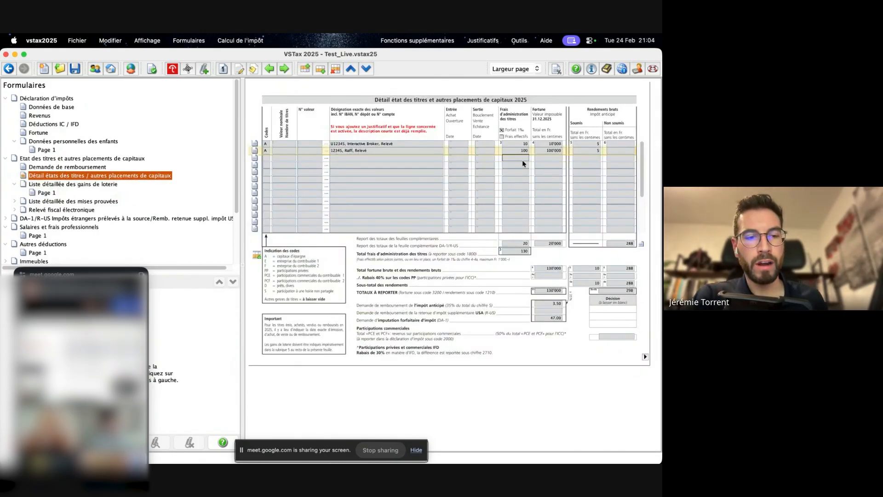
- Switch to Preview and look through the open document
{"action": "key", "text": "super+Tab"}
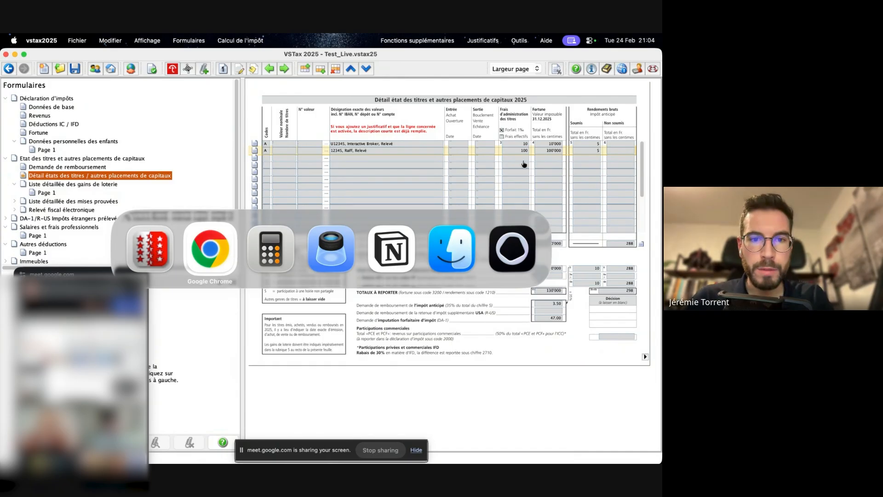
{"action": "key", "text": "super+Tab"}
{"action": "key", "text": "super+Tab"}
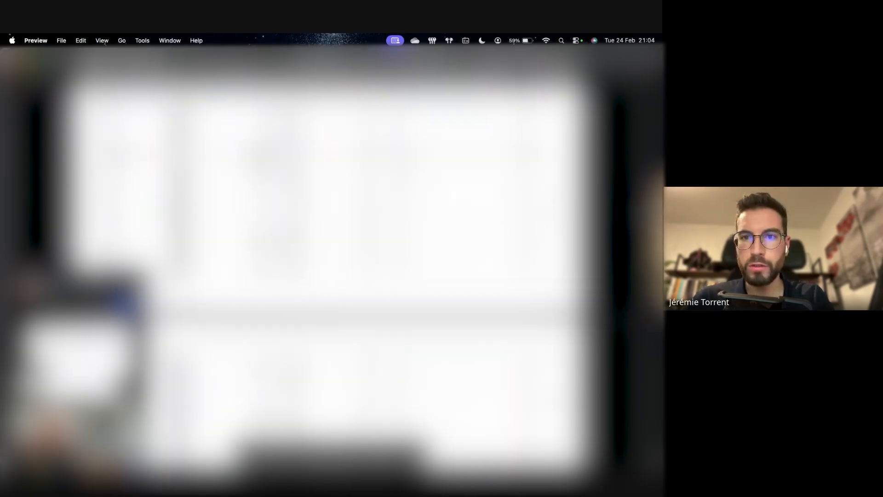
{"action": "scroll", "coordinate": [327, 258], "scroll_direction": "down", "scroll_amount": 10}
{"action": "scroll", "coordinate": [326, 258], "scroll_direction": "down", "scroll_amount": 2}
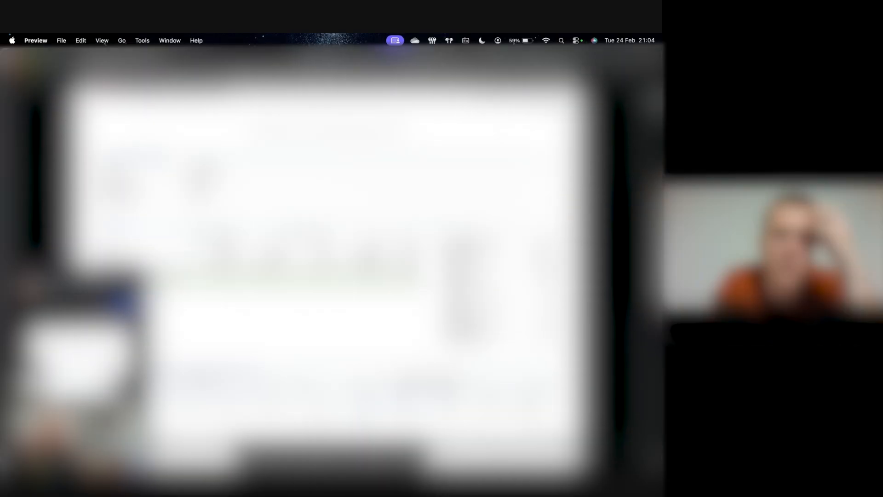
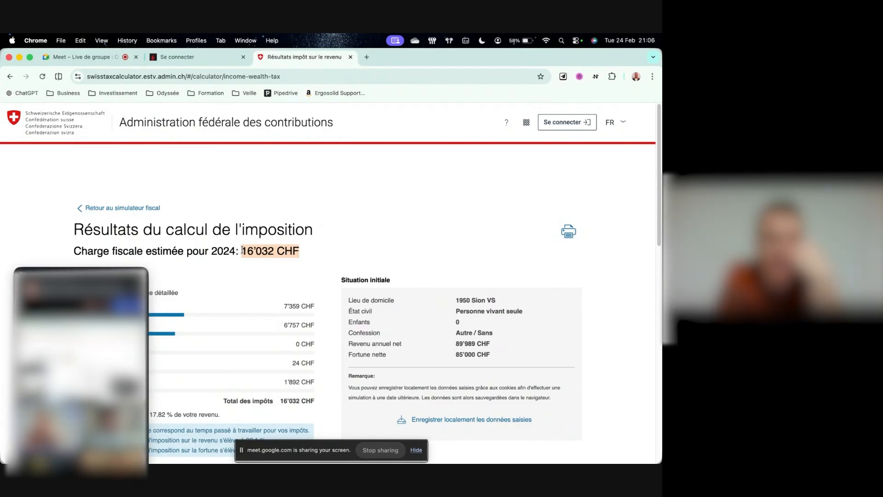
- Switch back to VSTax and move the floating Meet window slightly aside from the securities form
{"action": "key", "text": "super+Tab"}
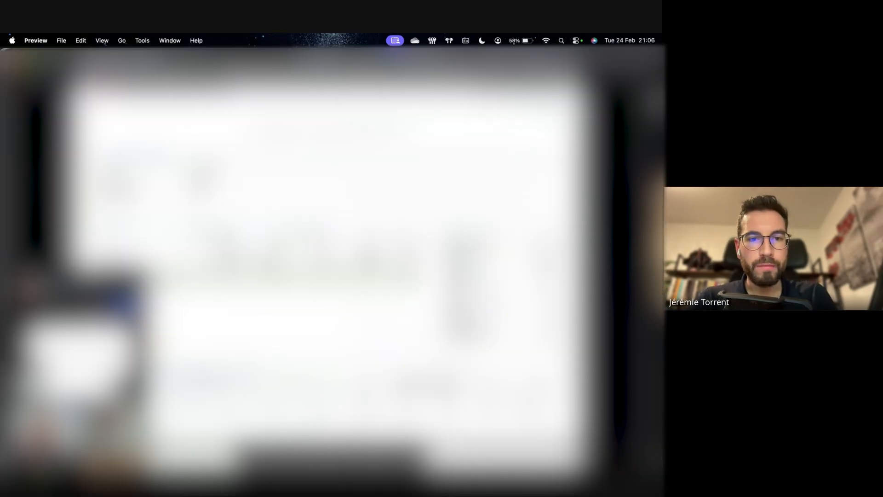
{"action": "key", "text": "super+Tab"}
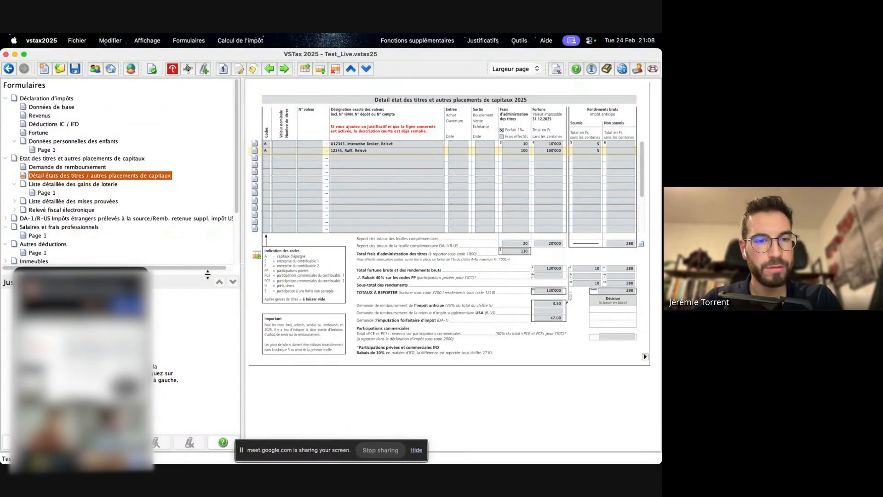
{"action": "left_click", "coordinate": [114, 239]}
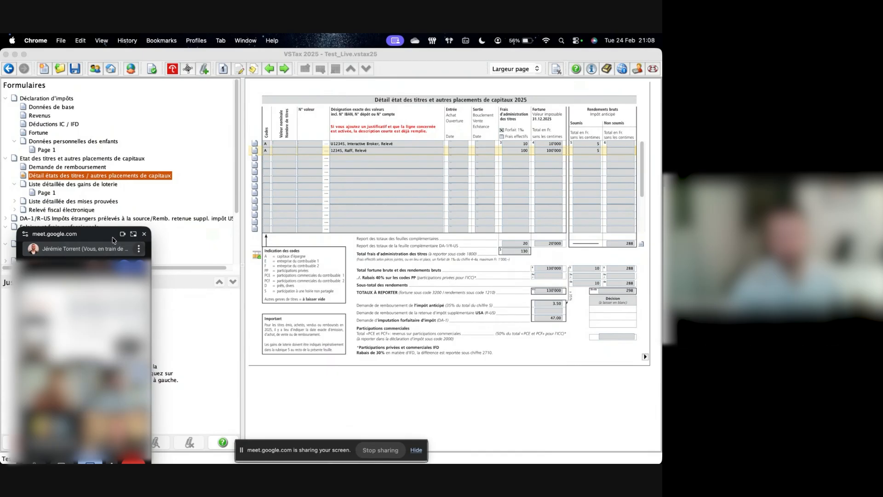
{"action": "left_click_drag", "start_coordinate": [108, 235], "coordinate": [96, 239]}
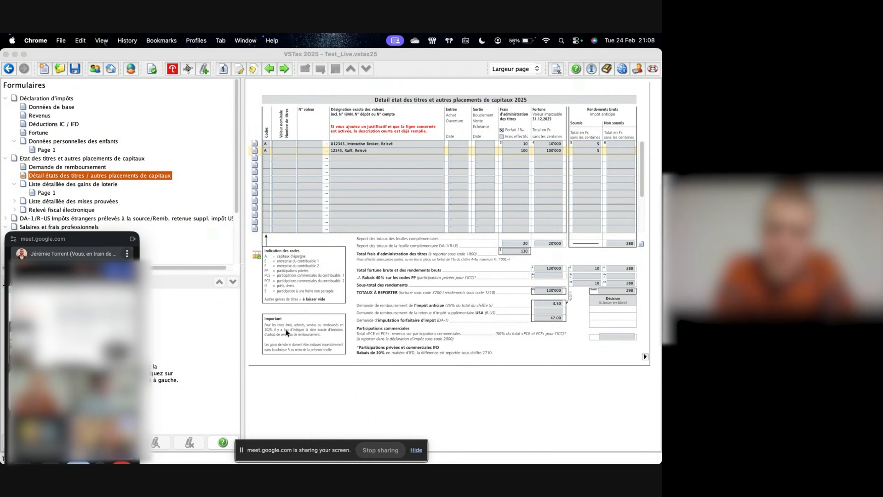
- Open the Données de base form and examine the Concubin name fields in the Charge de famille section
{"action": "left_click", "coordinate": [46, 110]}
{"action": "left_click", "coordinate": [46, 109]}
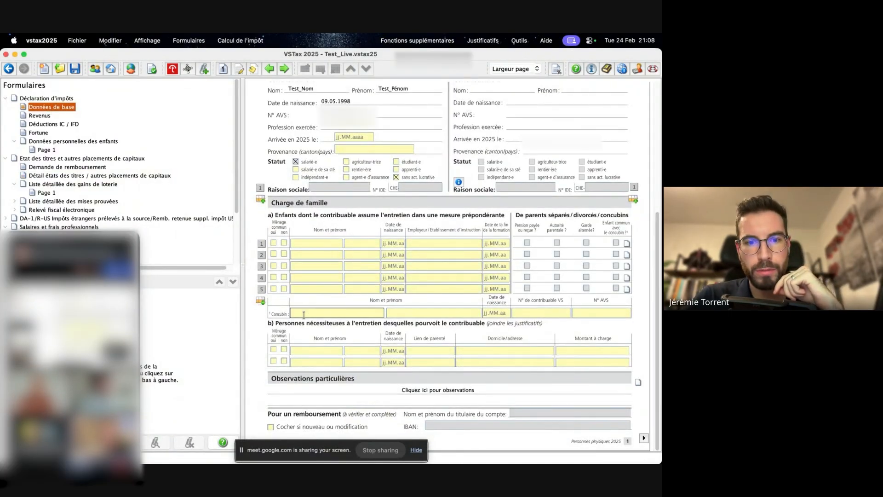
{"action": "left_click", "coordinate": [383, 312]}
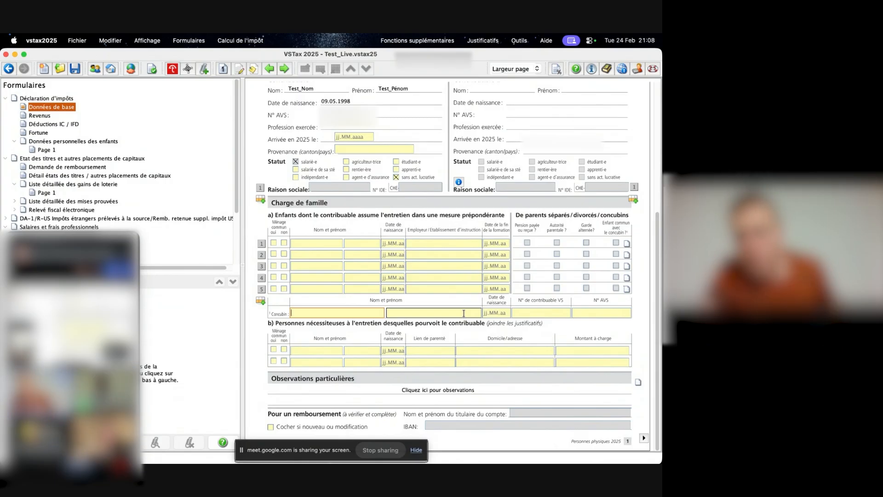
{"action": "left_click", "coordinate": [393, 362]}
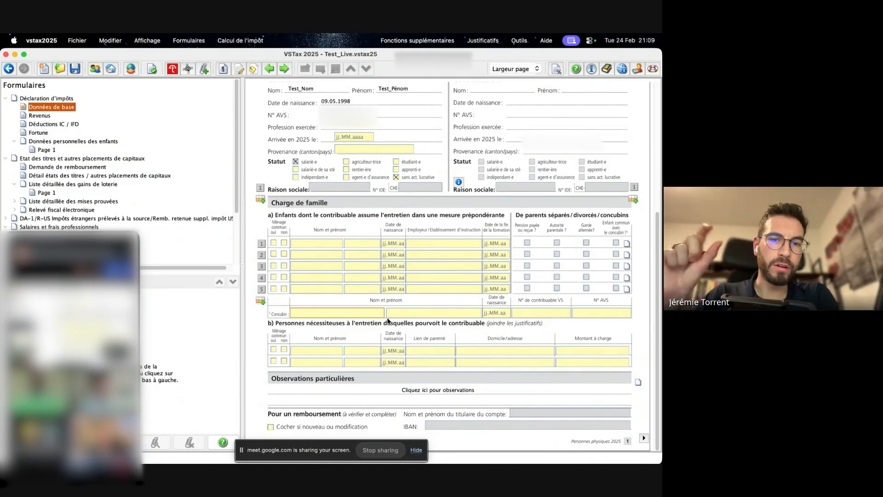
{"action": "left_click", "coordinate": [401, 315]}
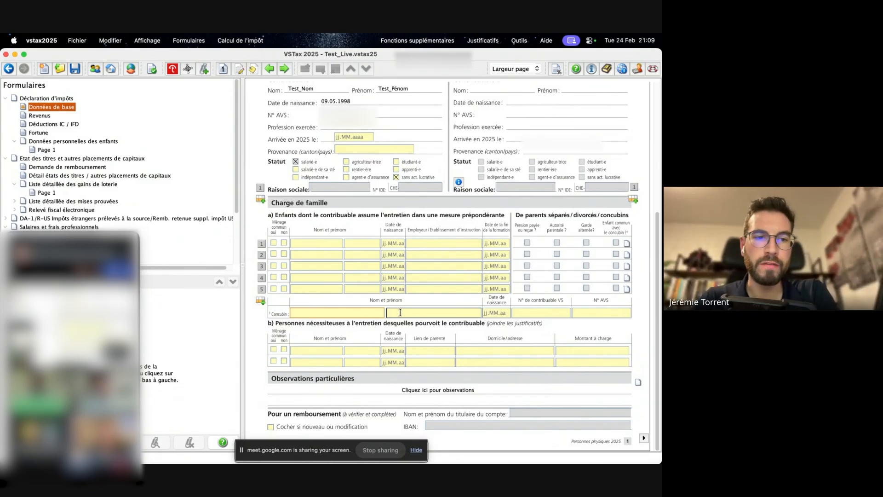